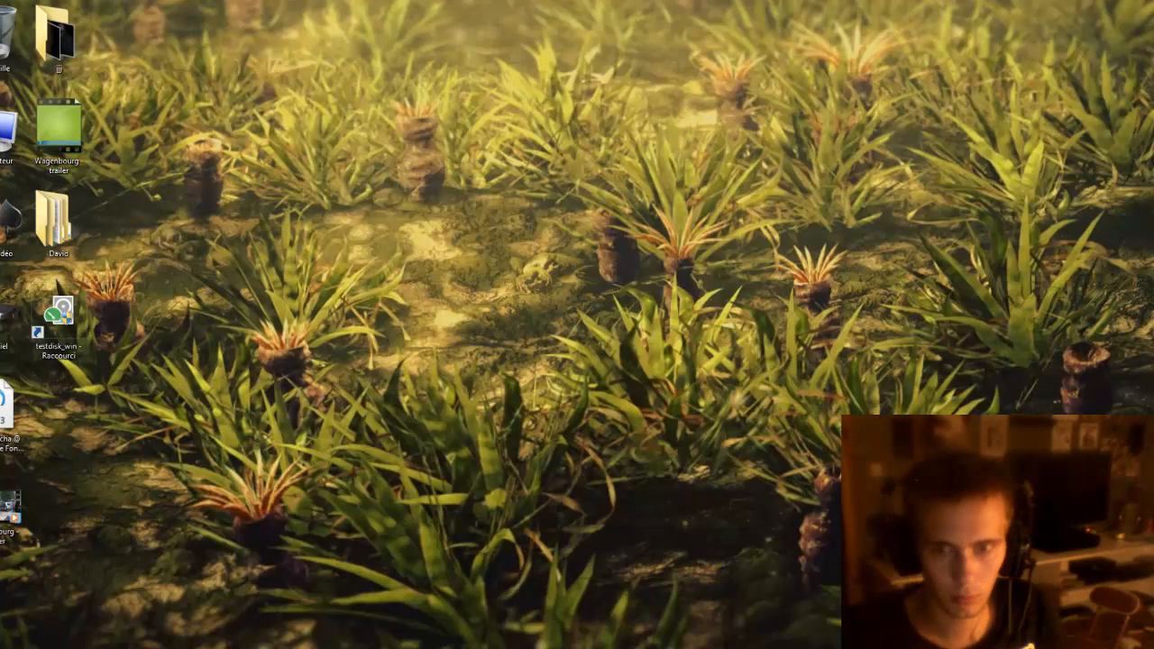
Open the Computer window and enlarge it to view the list of hard drives.
{"action": "key", "text": "super+e"}
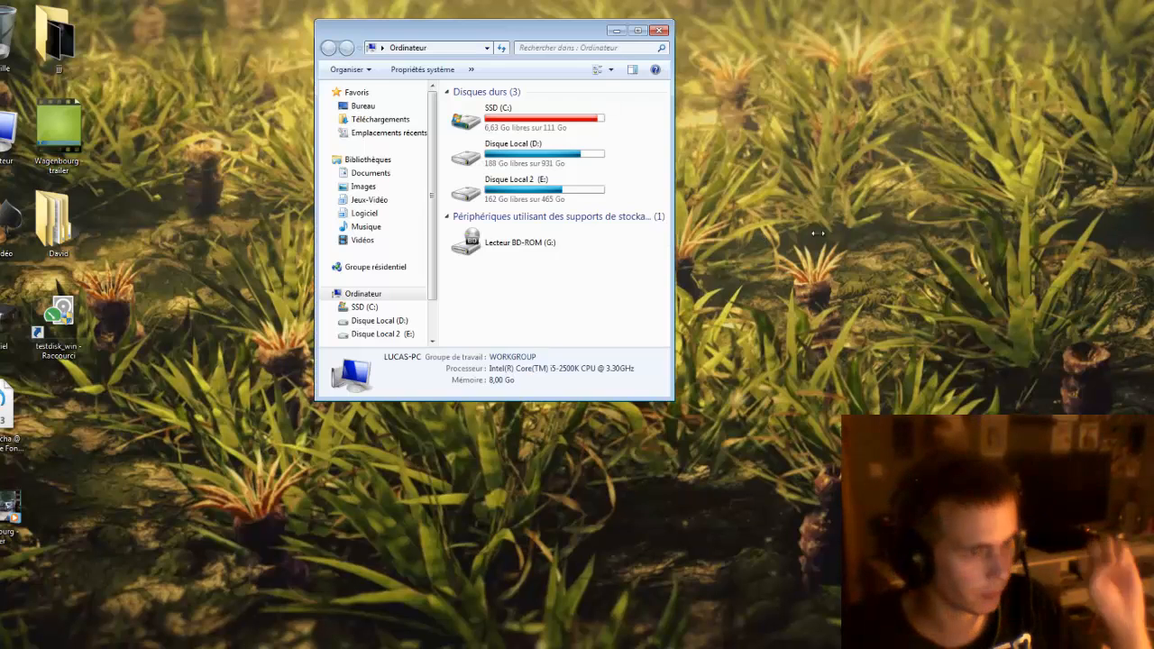
{"action": "left_click_drag", "start_coordinate": [647, 37], "coordinate": [604, 88]}
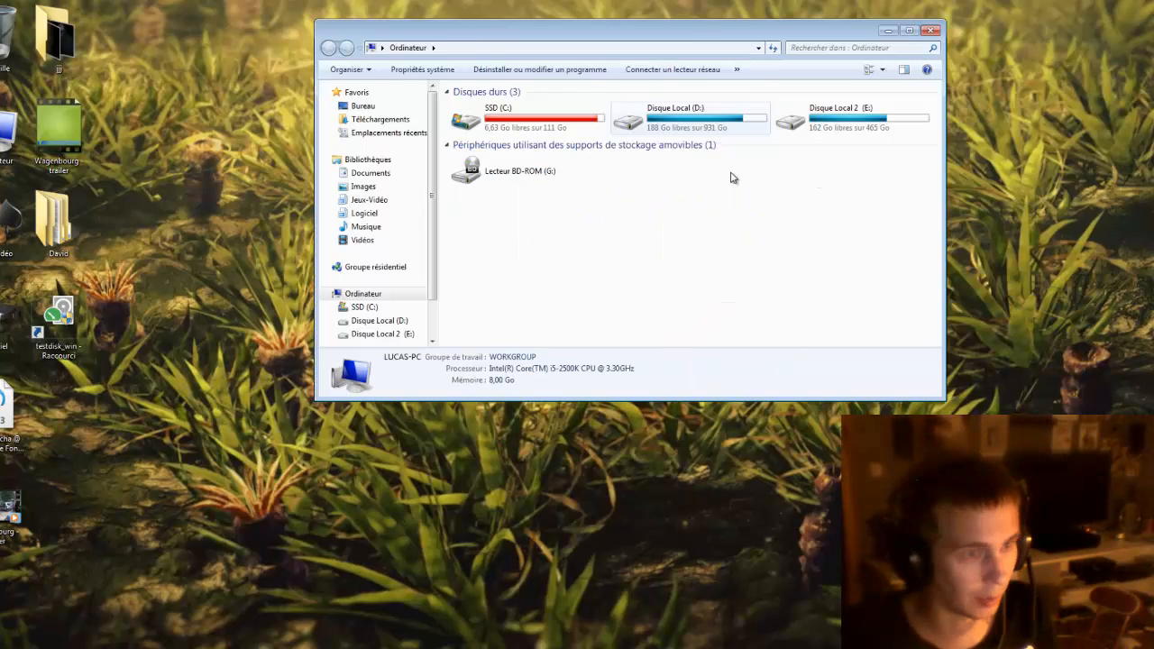
{"action": "left_click_drag", "start_coordinate": [904, 222], "coordinate": [1051, 235]}
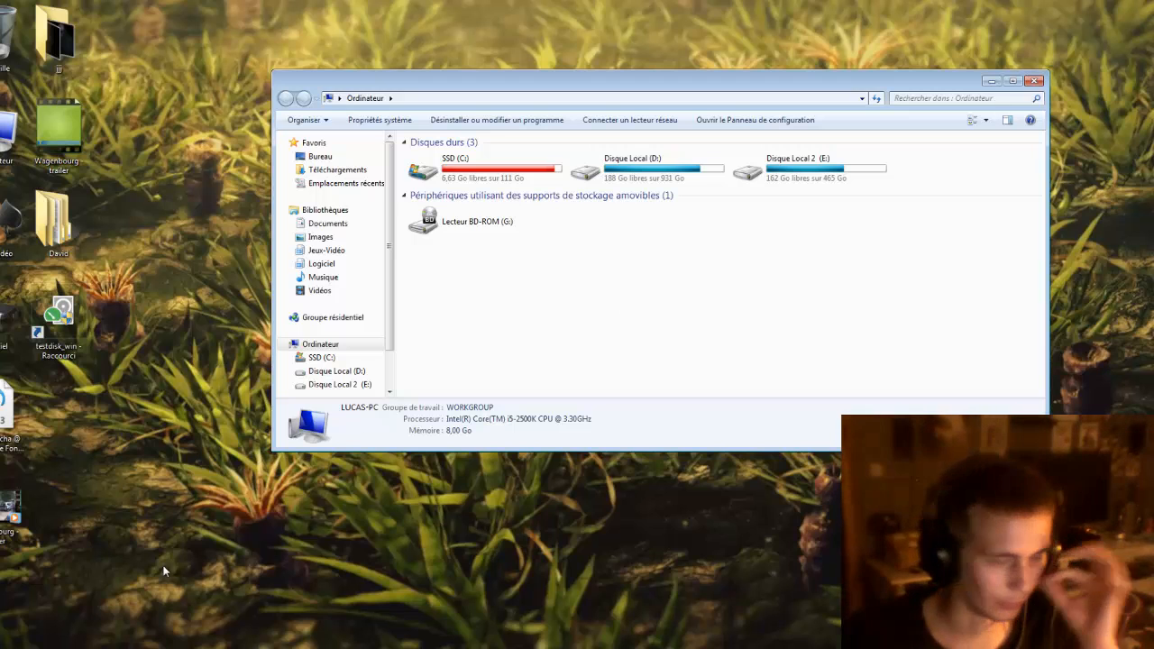
Open Disk Management in the Computer Management console and maximize its window.
{"action": "left_click", "coordinate": [221, 466]}
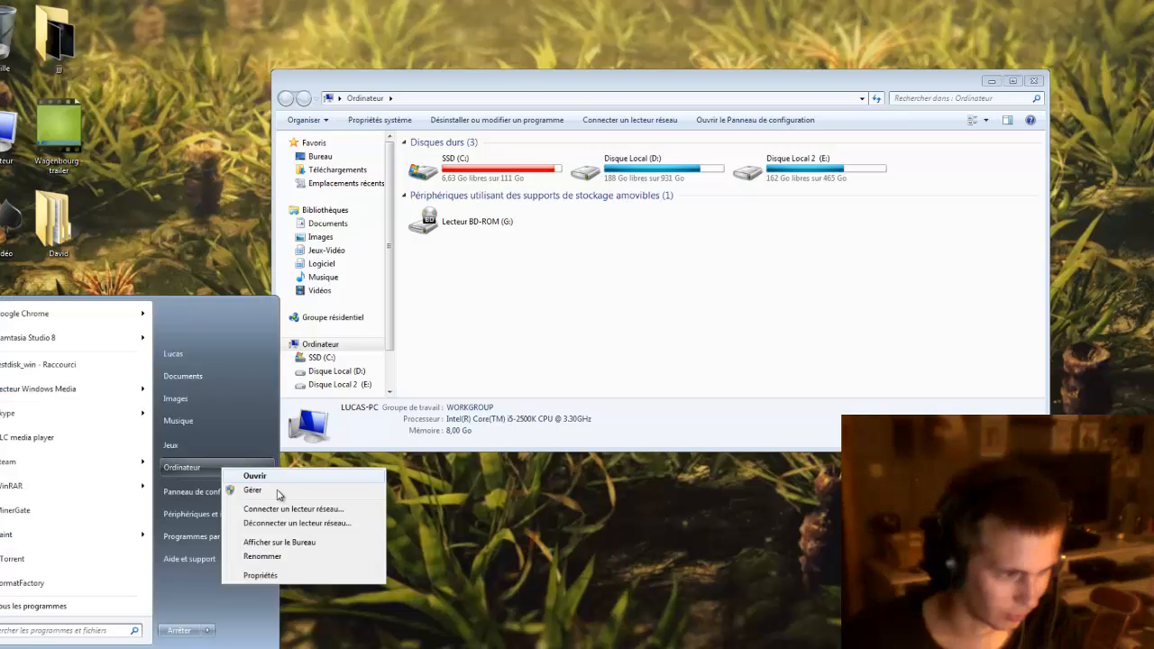
{"action": "left_click", "coordinate": [278, 491]}
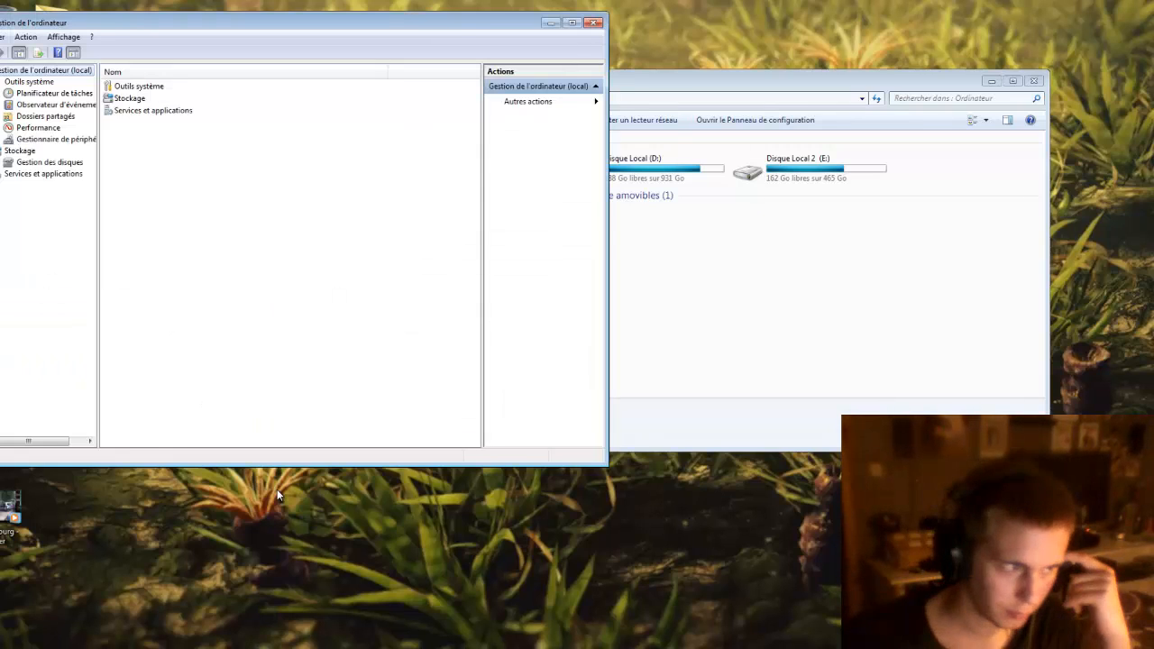
{"action": "left_click", "coordinate": [49, 162]}
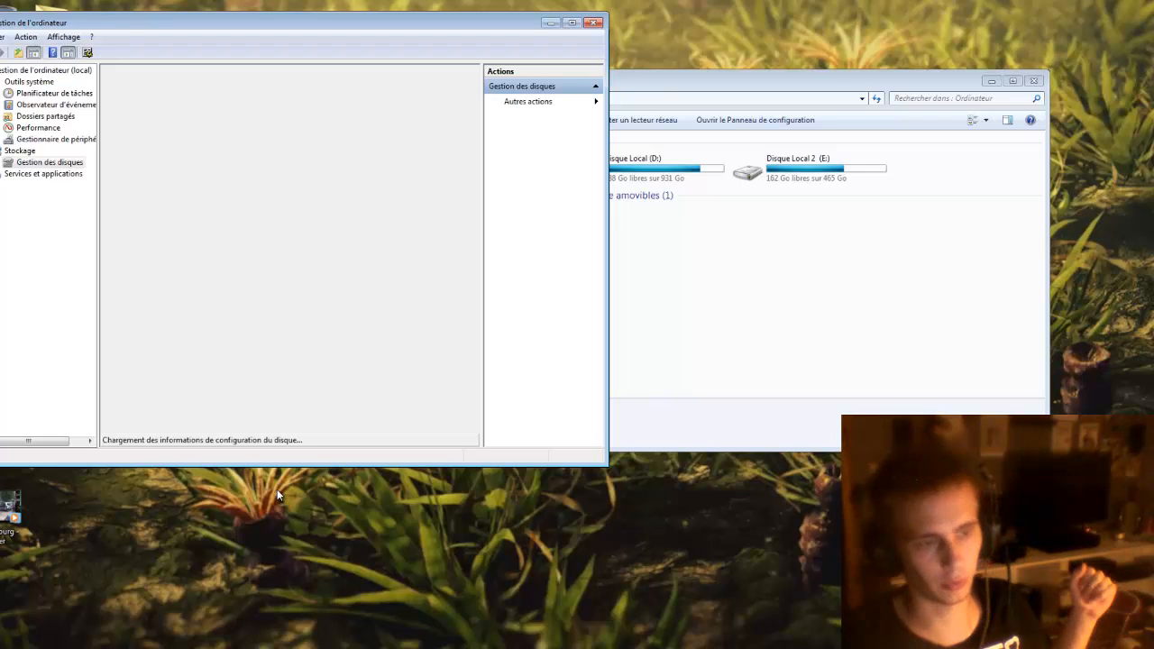
{"action": "left_click", "coordinate": [572, 23]}
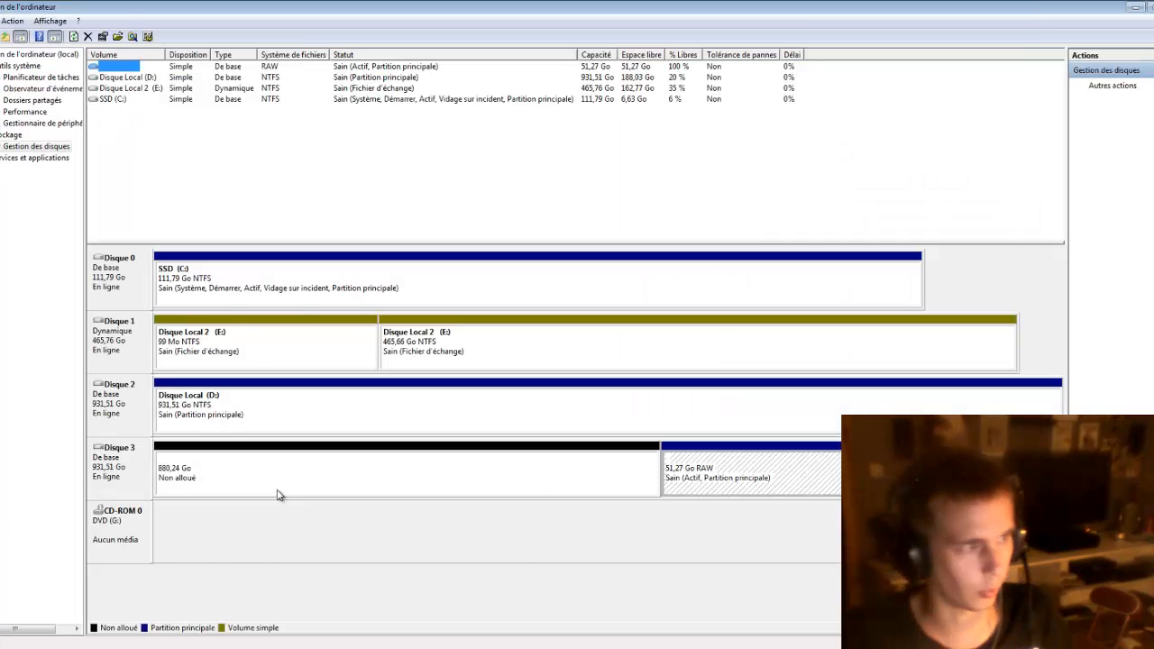
Examine the volumes in Disk Management, including the RAW partition on Disk 3, and close both the console and the Computer window.
{"action": "key", "text": "Down"}
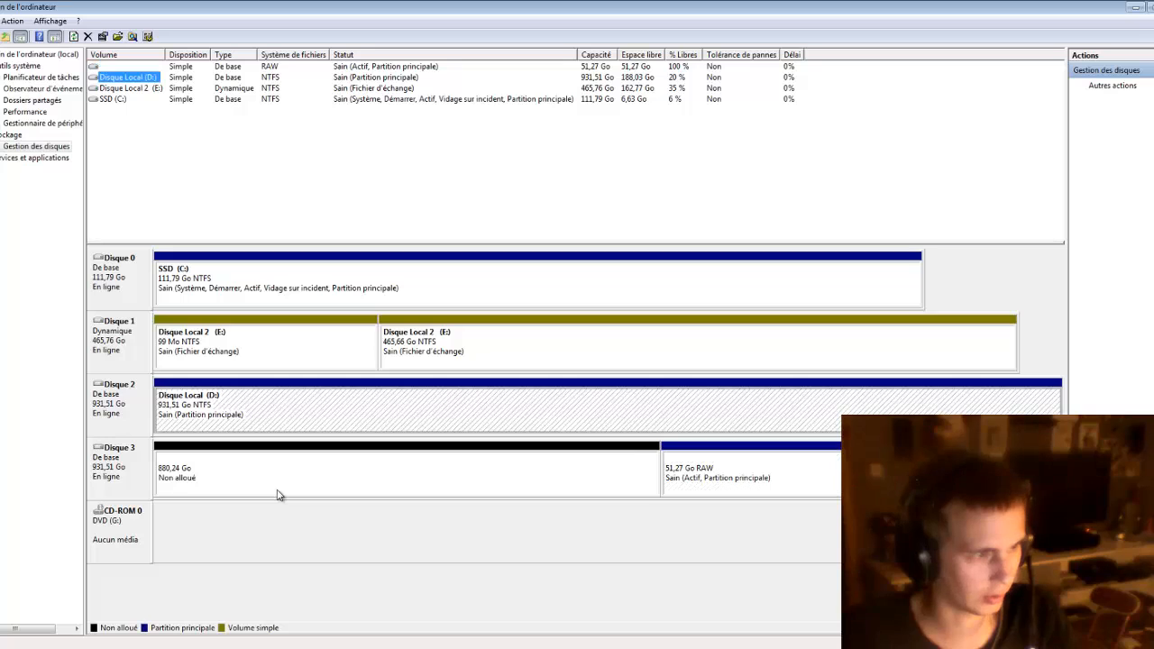
{"action": "key", "text": "Up"}
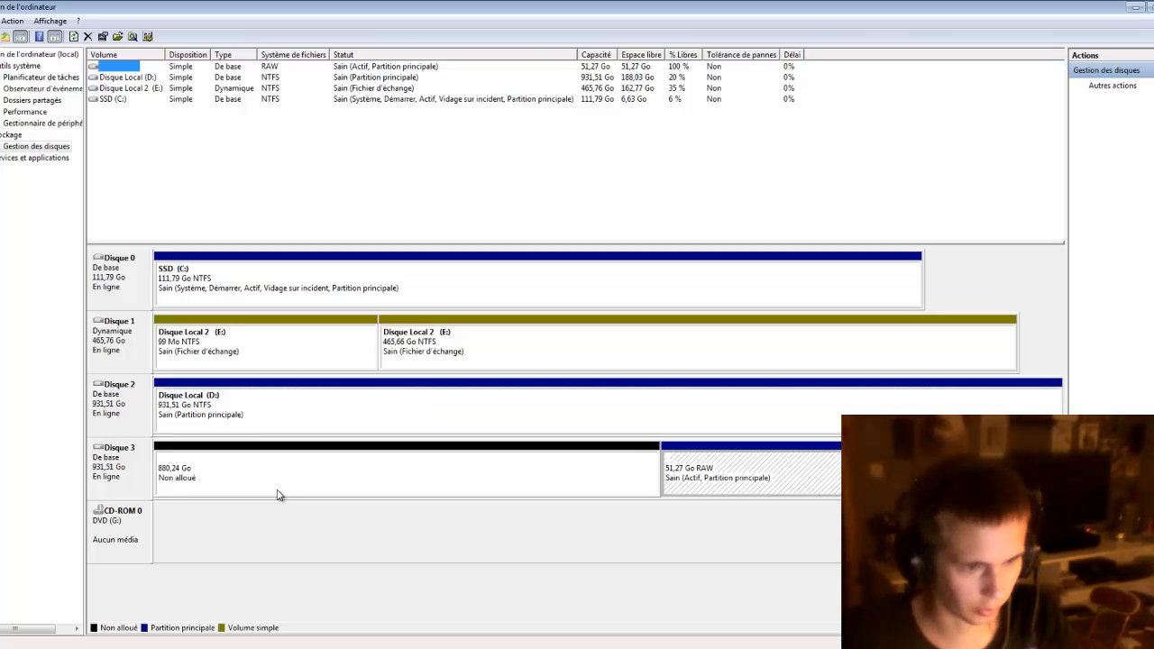
{"action": "key", "text": "Tab"}
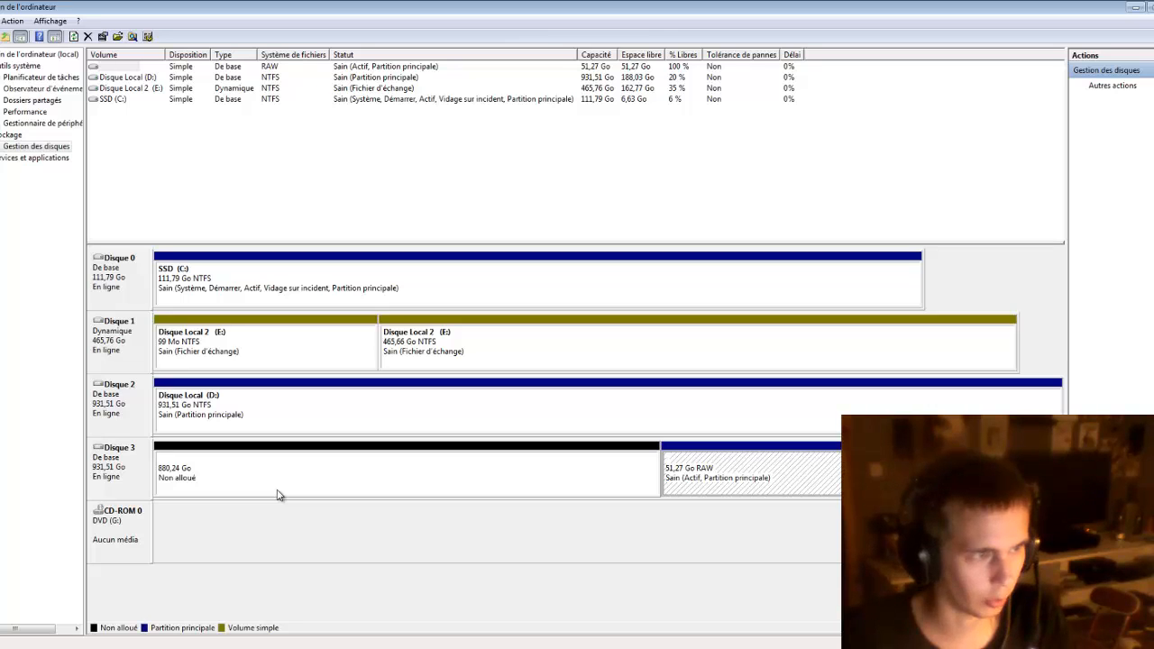
{"action": "left_click", "coordinate": [277, 493]}
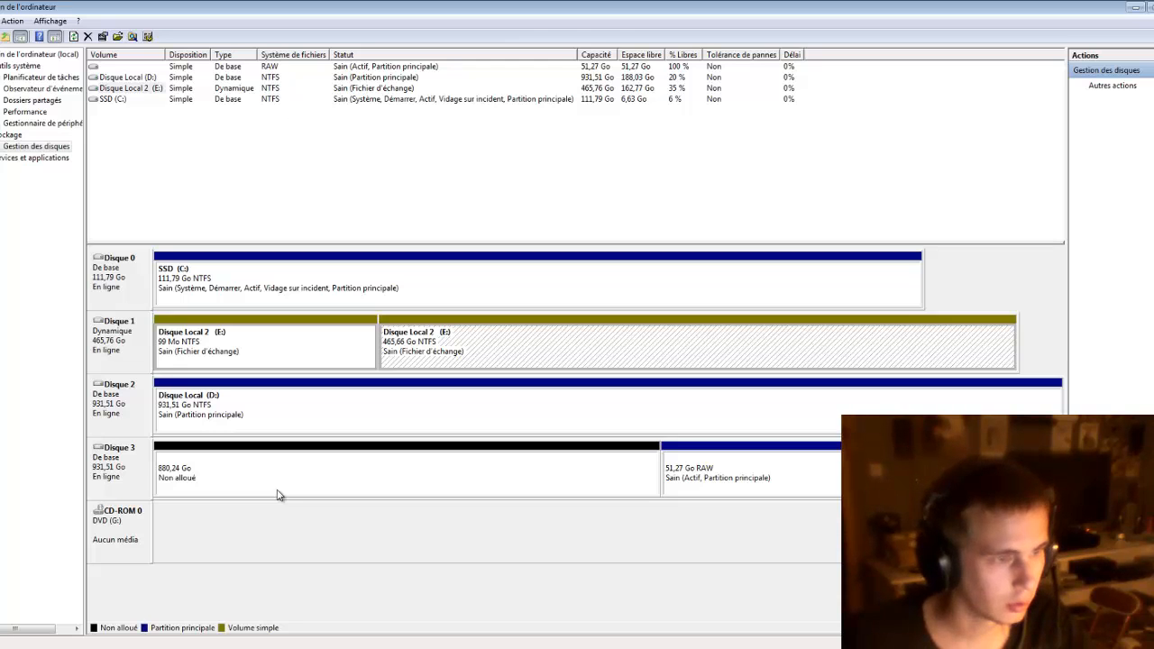
{"action": "left_click", "coordinate": [1153, 7]}
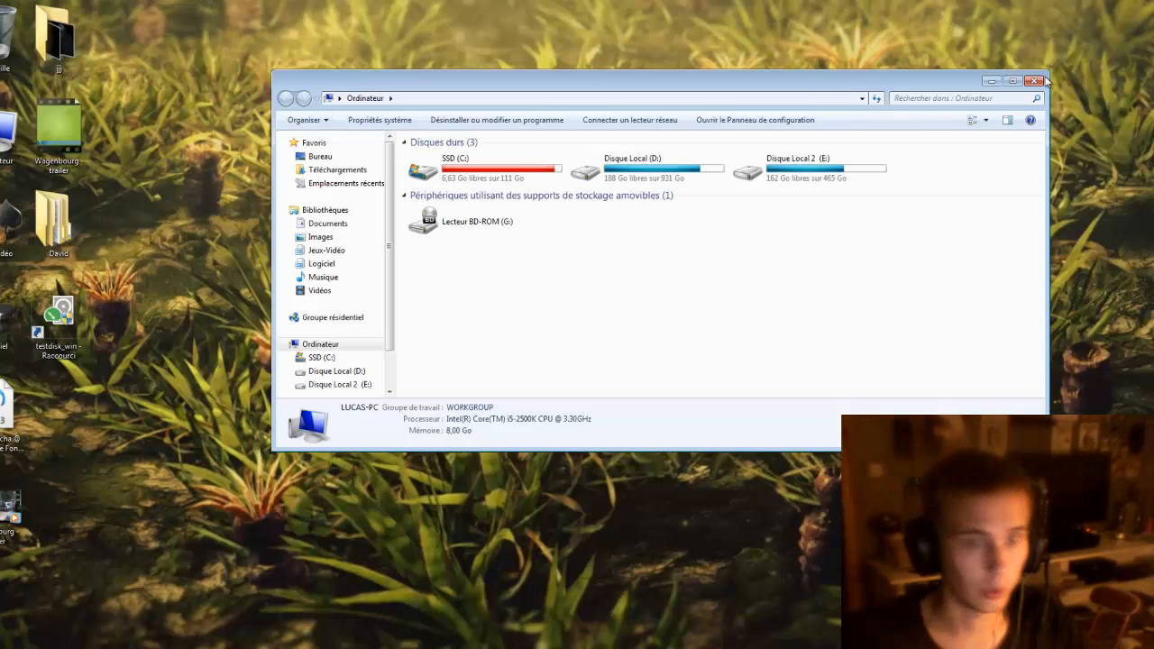
{"action": "left_click", "coordinate": [1036, 81]}
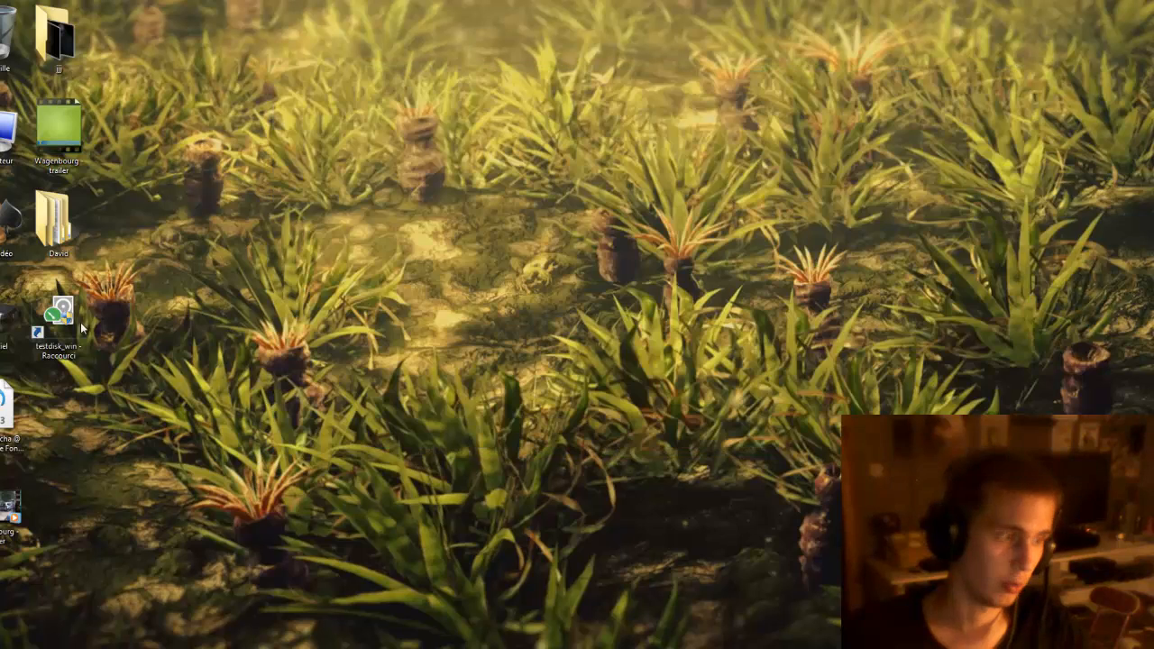
Launch TestDisk from its desktop shortcut and move its window toward the middle of the desktop.
{"action": "double_click", "coordinate": [59, 320]}
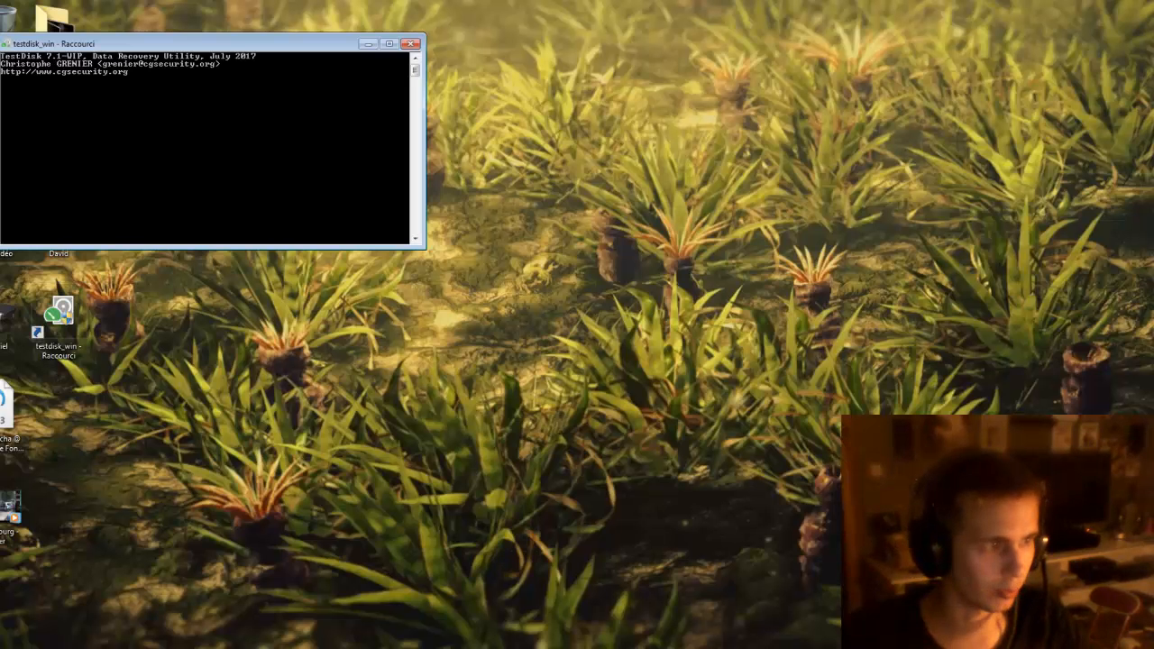
{"action": "left_click_drag", "start_coordinate": [208, 44], "coordinate": [389, 74]}
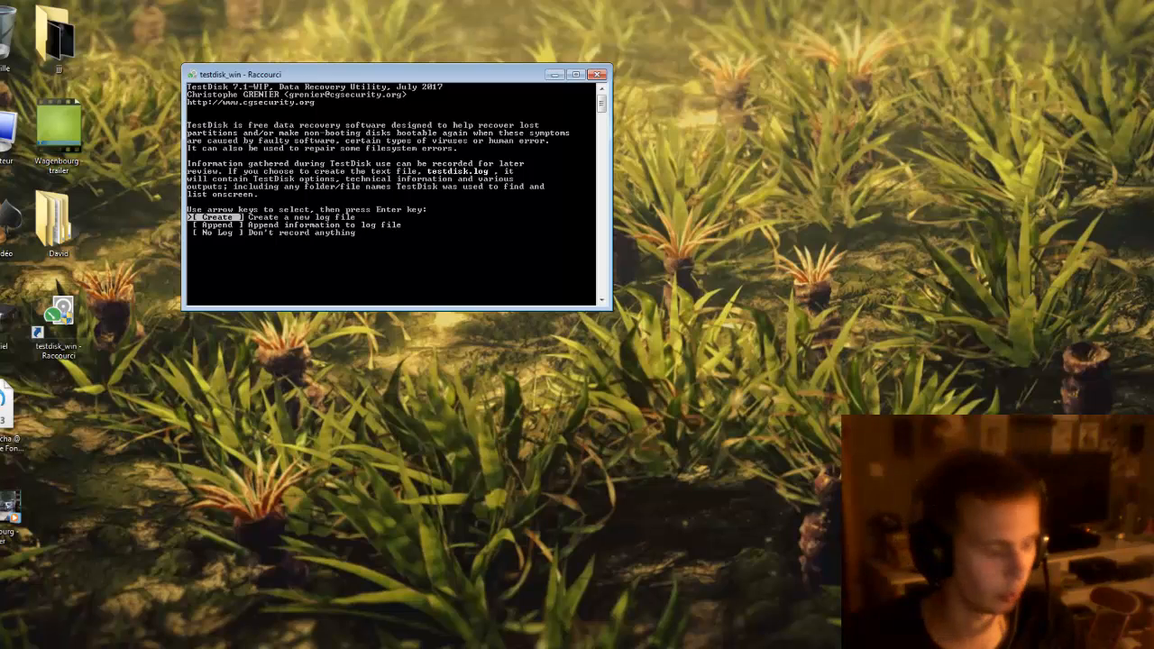
{"action": "key", "text": "super"}
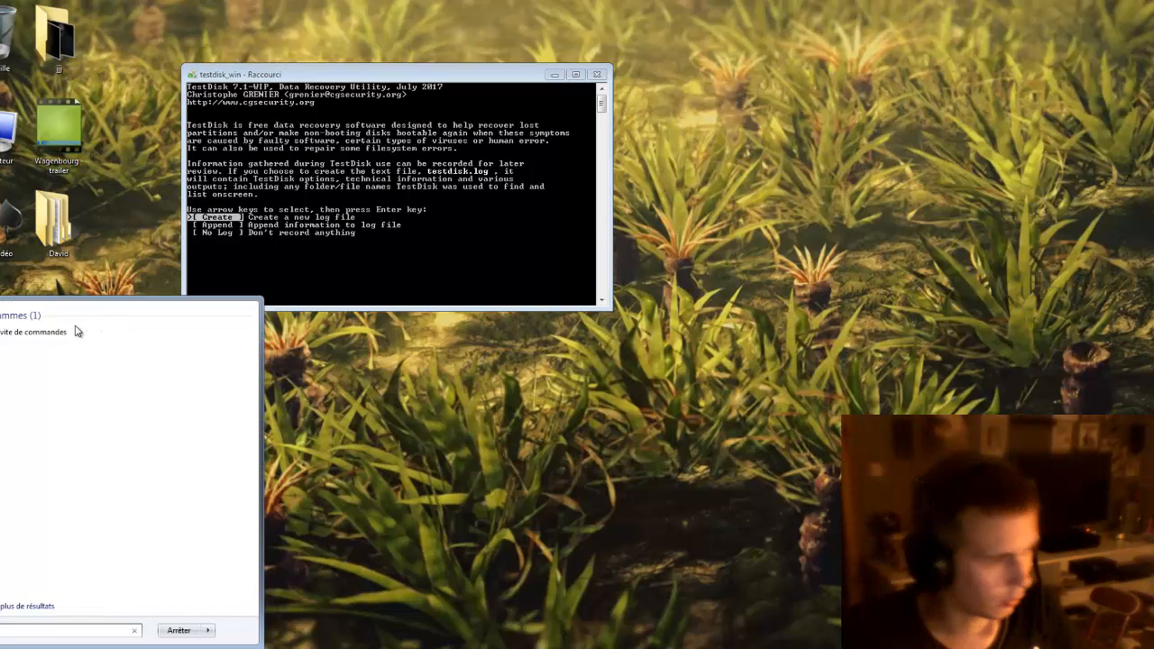
{"action": "key", "text": "Return"}
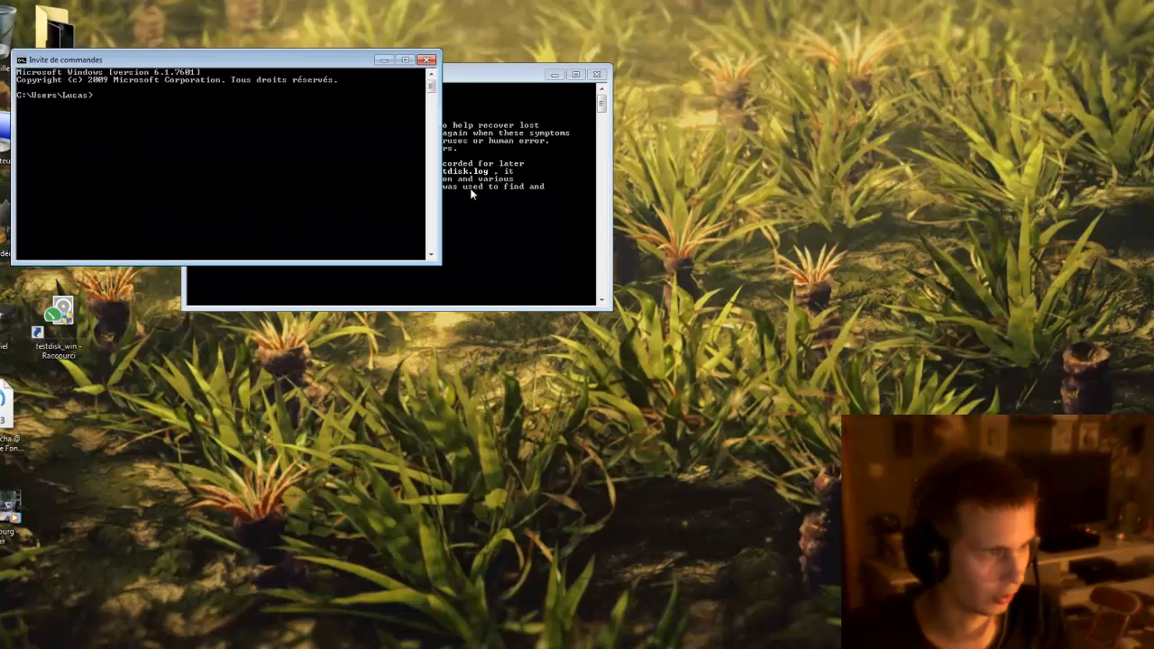
{"action": "key", "text": "alt+F4"}
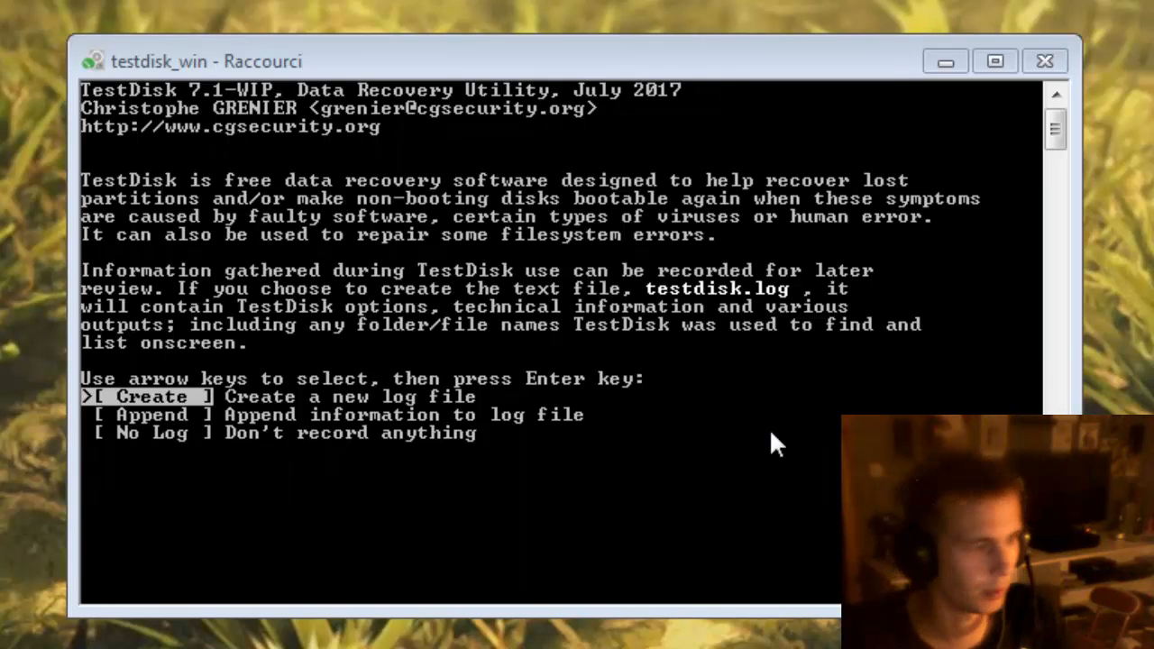
Choose No Log so that TestDisk does not record anything, and continue to the media selection.
{"action": "left_click", "coordinate": [769, 428]}
{"action": "key", "text": "Down"}
{"action": "key", "text": "Down"}
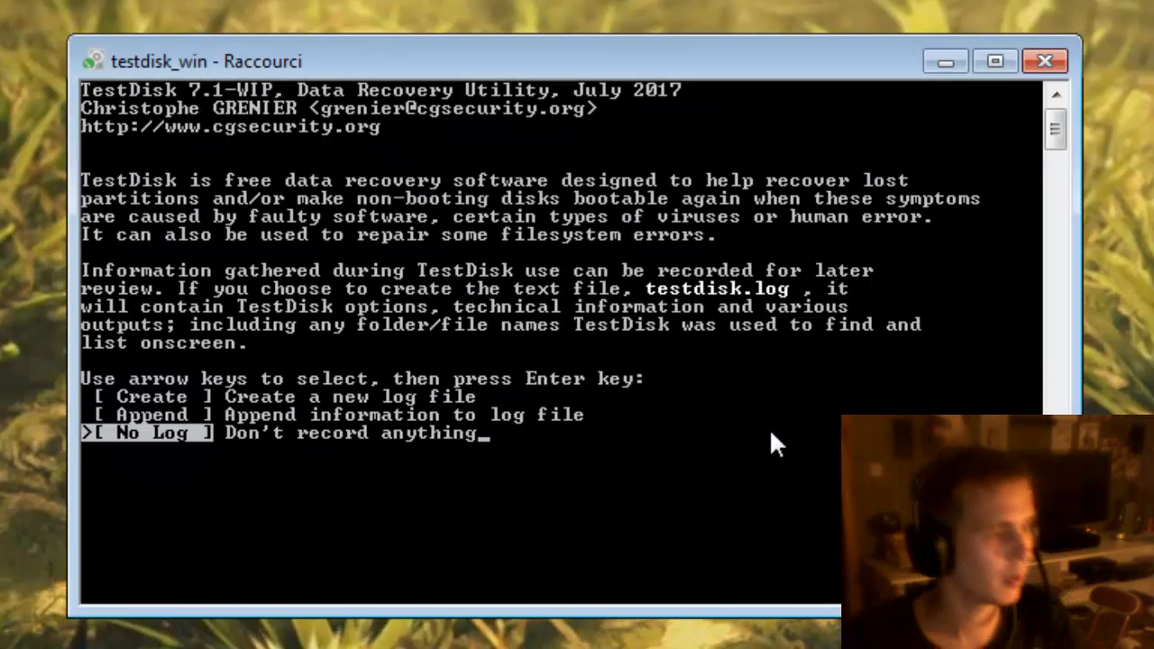
{"action": "key", "text": "Down"}
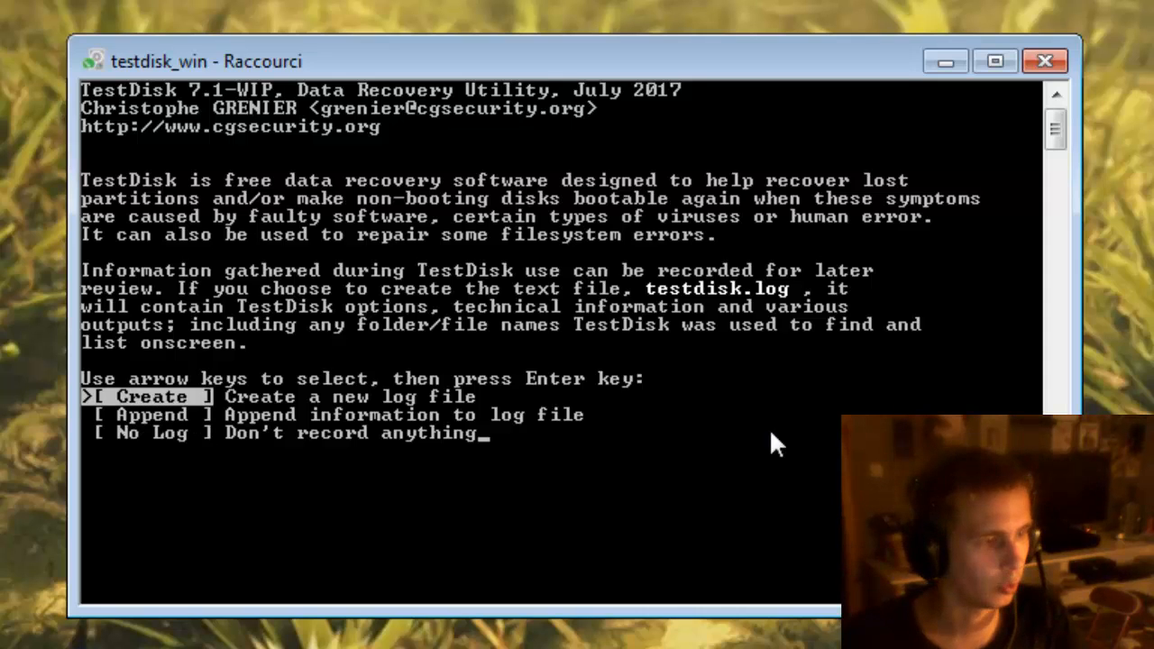
{"action": "key", "text": "Down"}
{"action": "key", "text": "Down"}
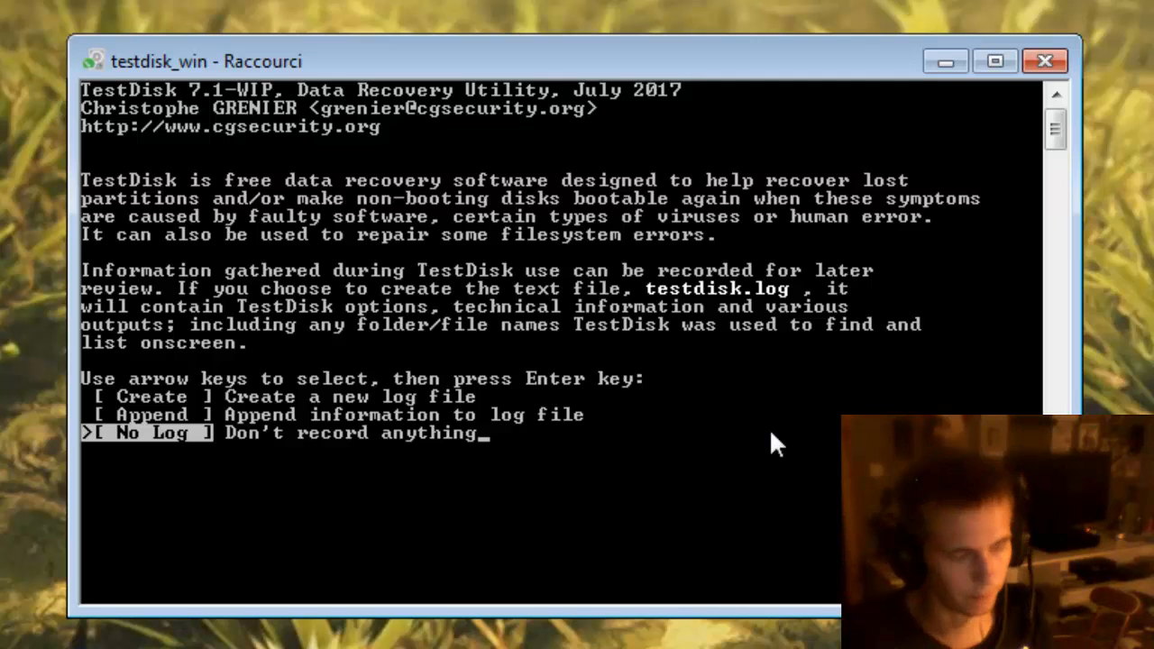
{"action": "key", "text": "Return"}
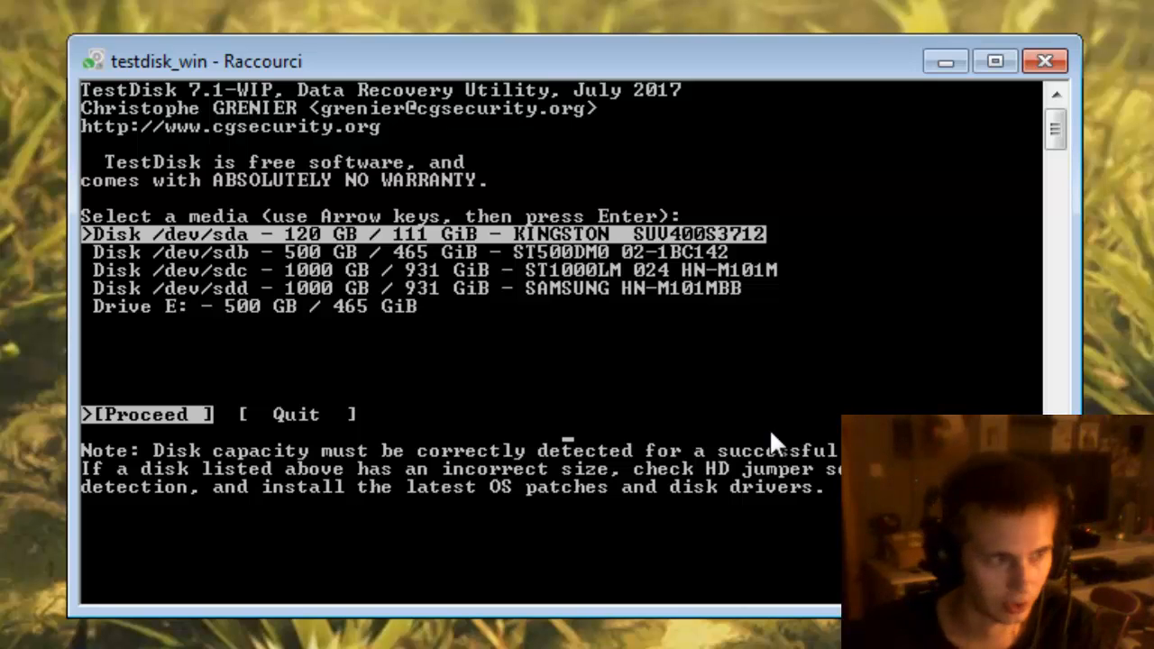
Select the 1000 GB SAMSUNG HN-M101MBB disk (/dev/sdd) as the media and proceed.
{"action": "key", "text": "Down"}
{"action": "key", "text": "Down"}
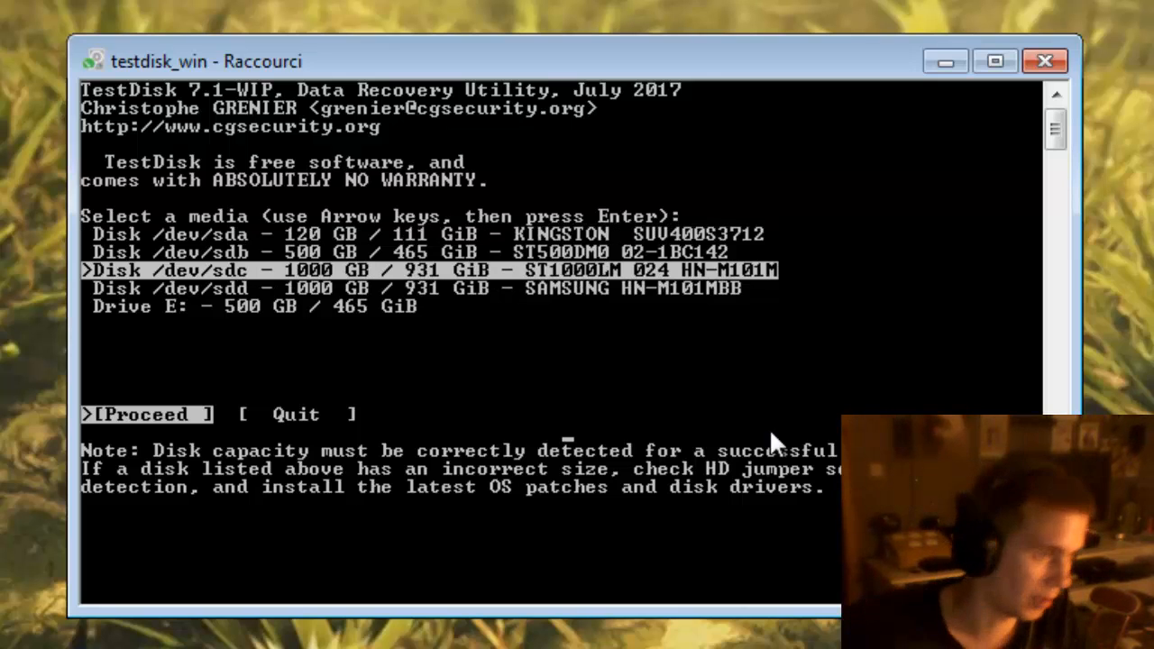
{"action": "key", "text": "Down"}
{"action": "key", "text": "Up"}
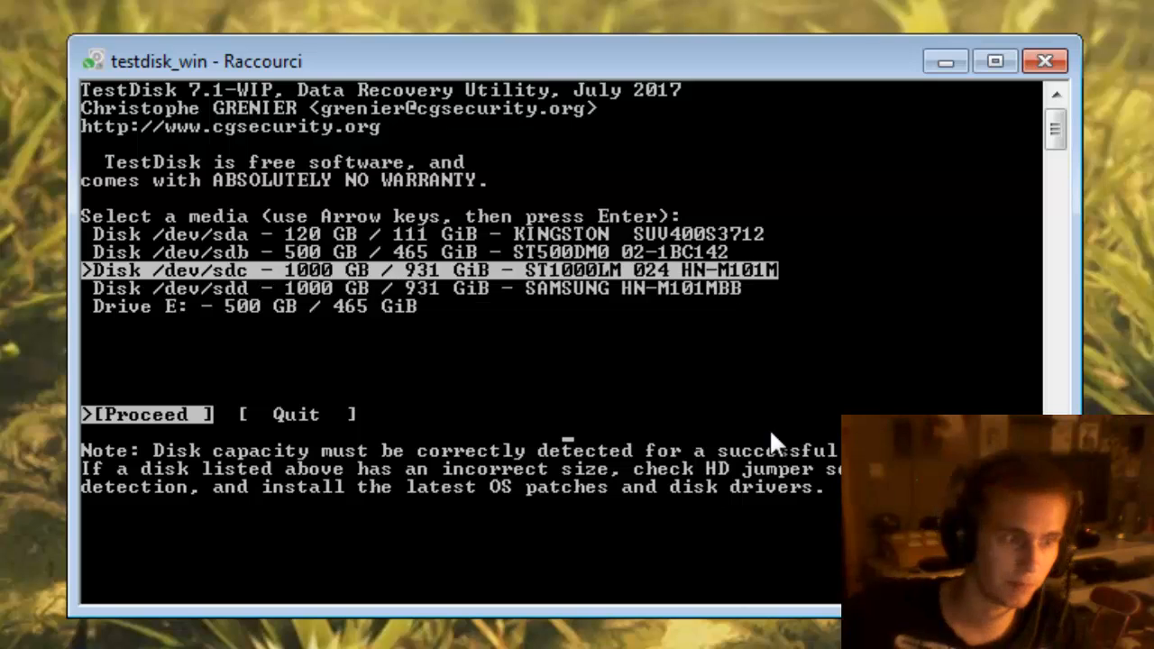
{"action": "key", "text": "Down"}
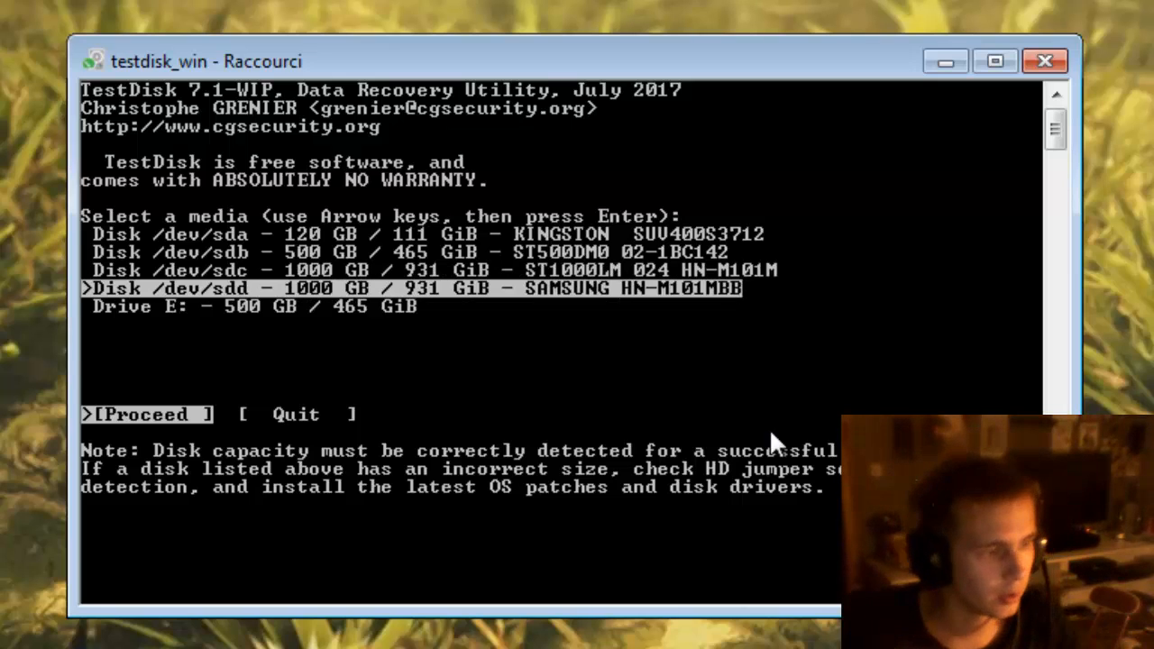
{"action": "key", "text": "Up"}
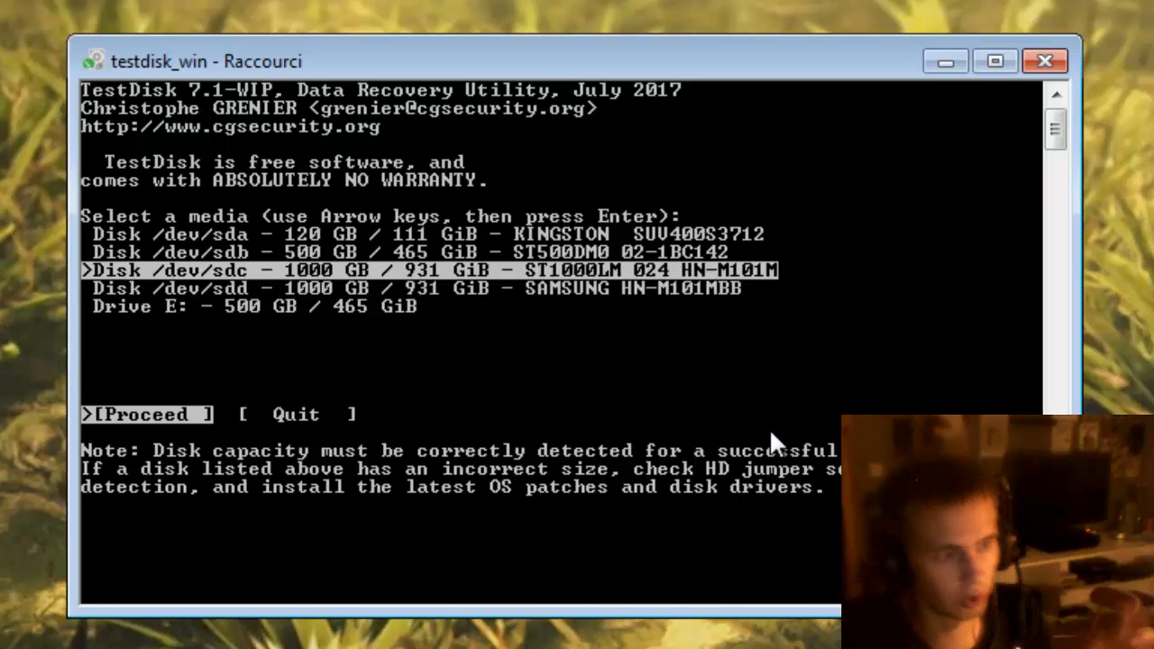
{"action": "key", "text": "Up"}
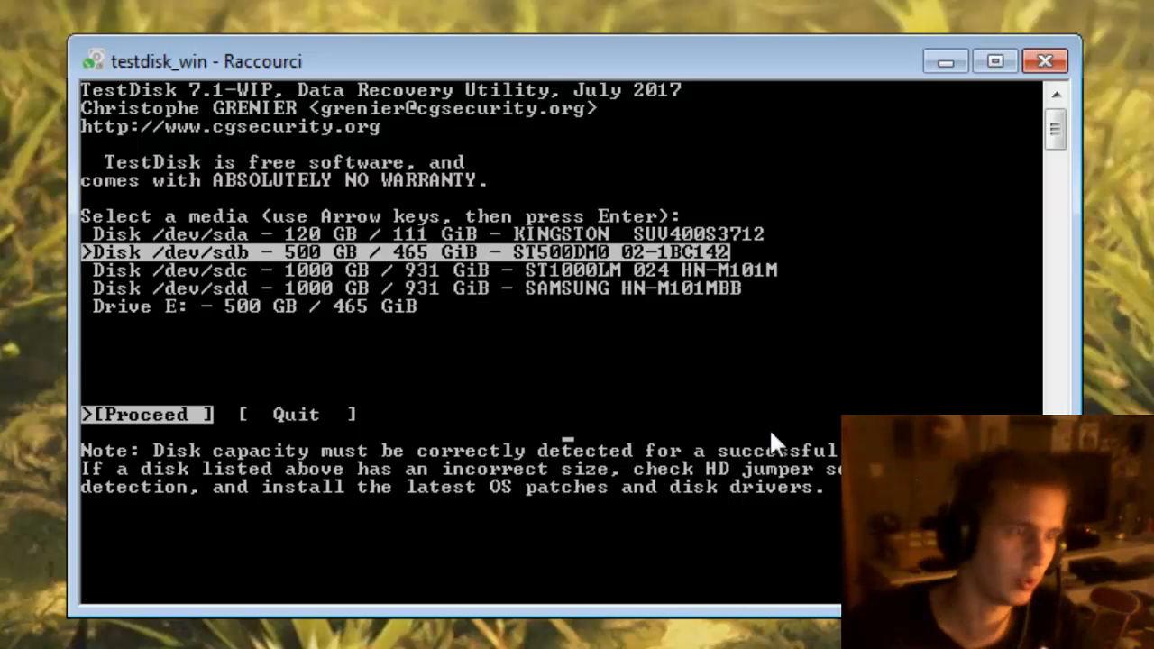
{"action": "key", "text": "Up"}
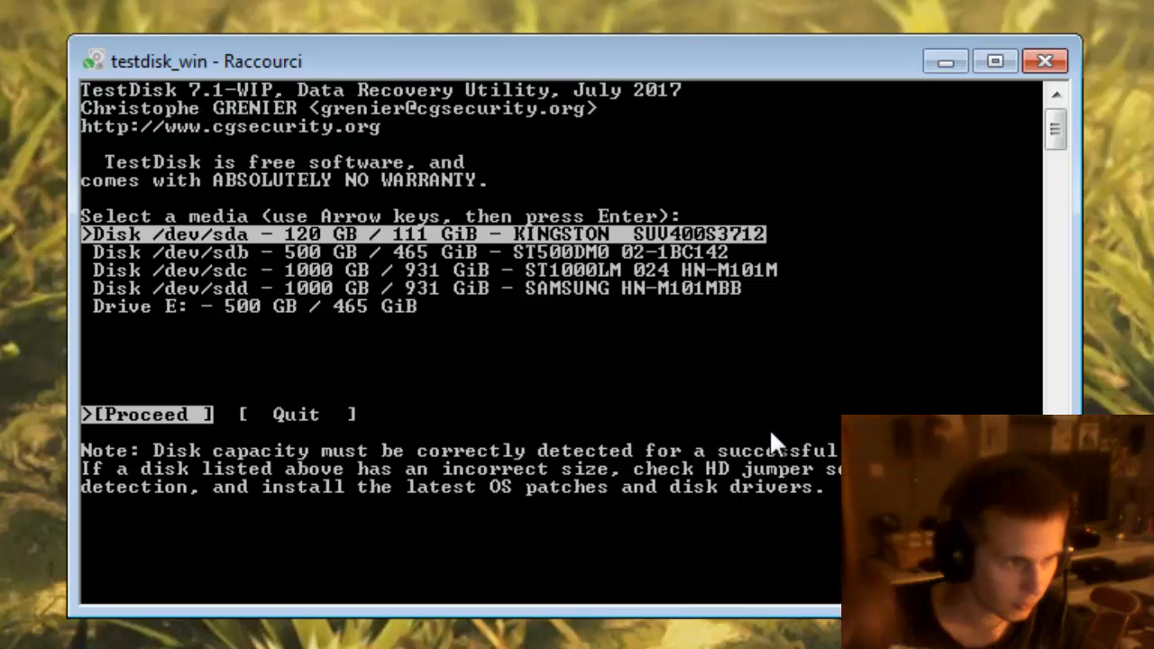
{"action": "key", "text": "Down"}
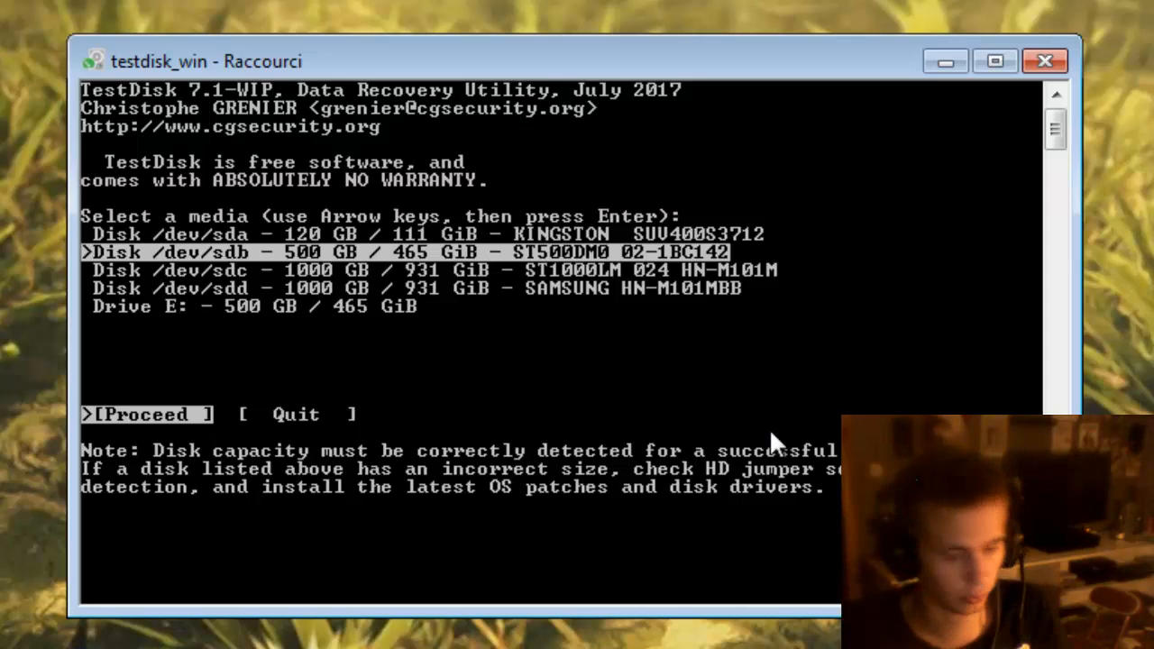
{"action": "key", "text": "Down"}
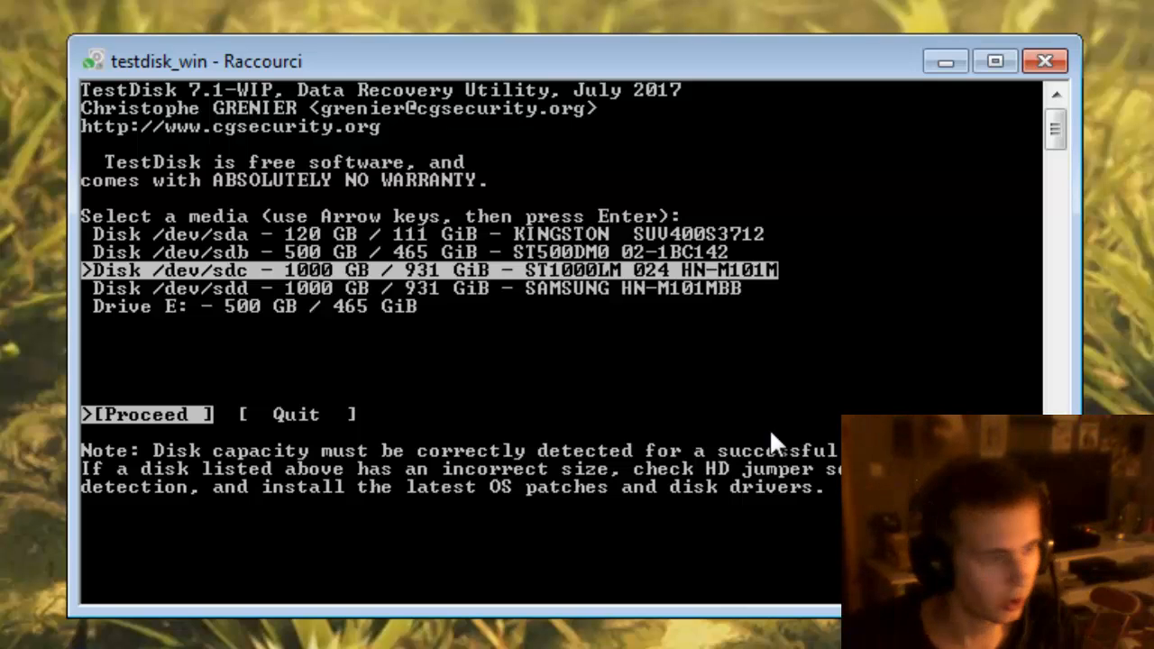
{"action": "key", "text": "Down"}
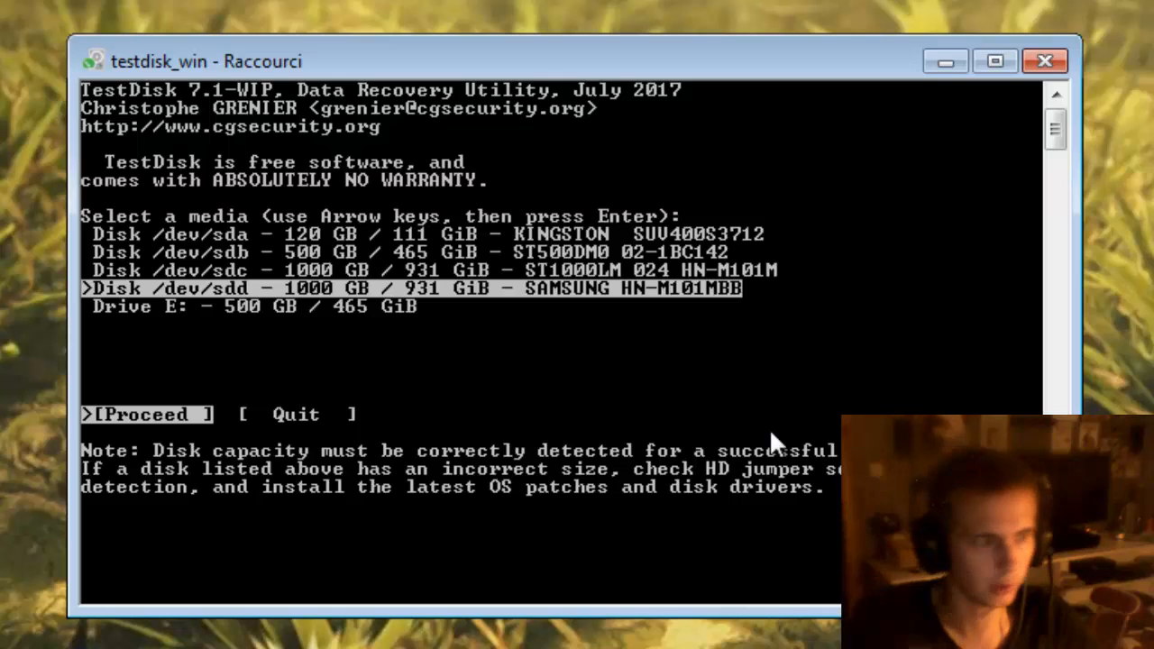
{"action": "key", "text": "Return"}
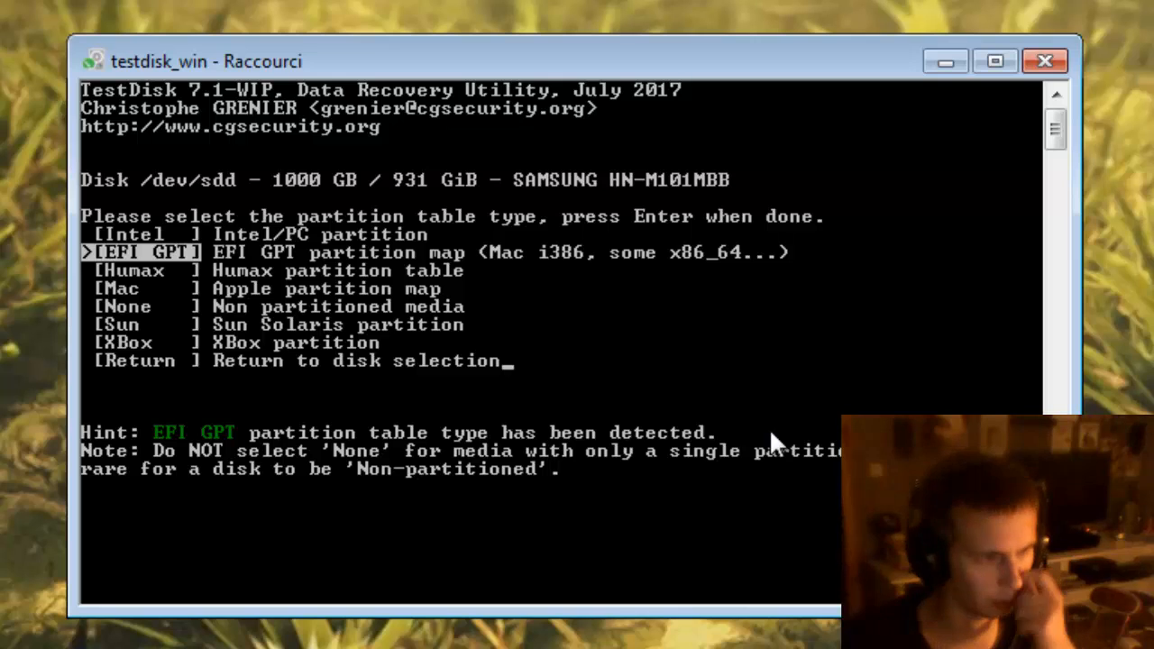
Accept EFI GPT as the partition table type and open the Advanced filesystem utilities for the SAMSUNG disk.
{"action": "key", "text": "Return"}
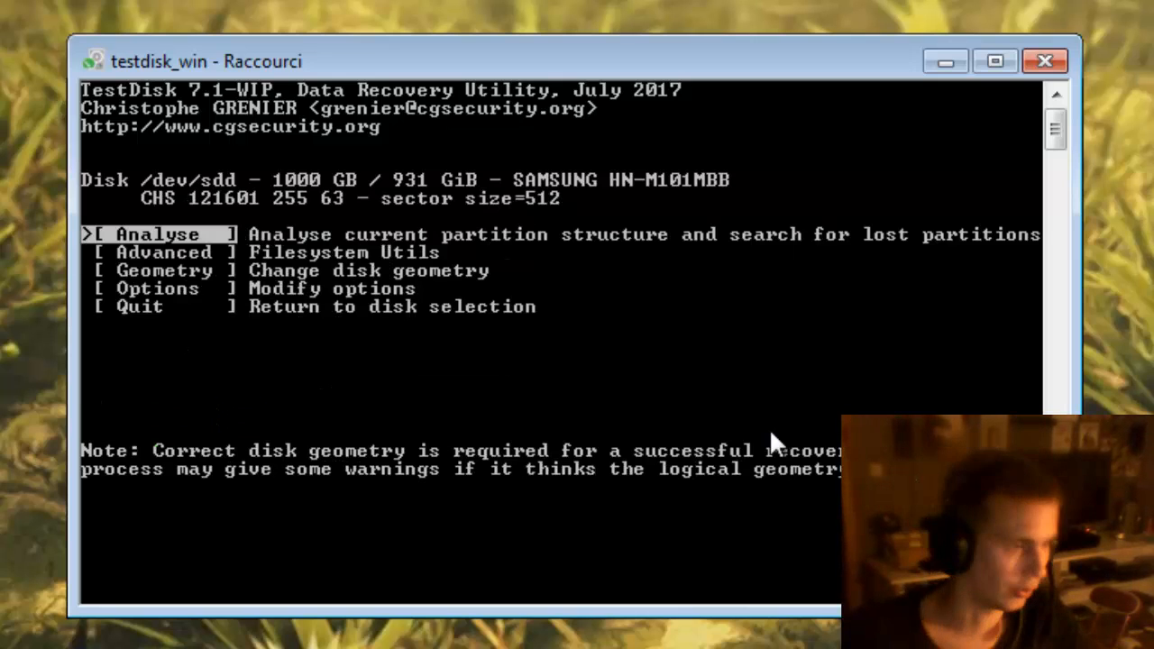
{"action": "key", "text": "Down"}
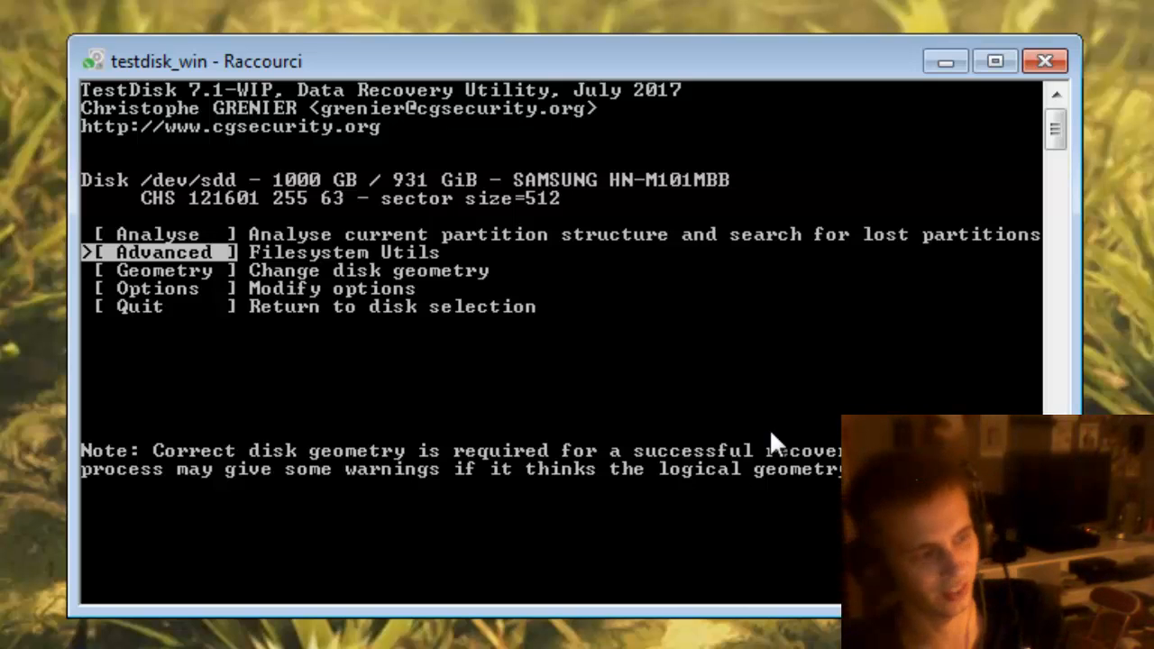
{"action": "key", "text": "Return"}
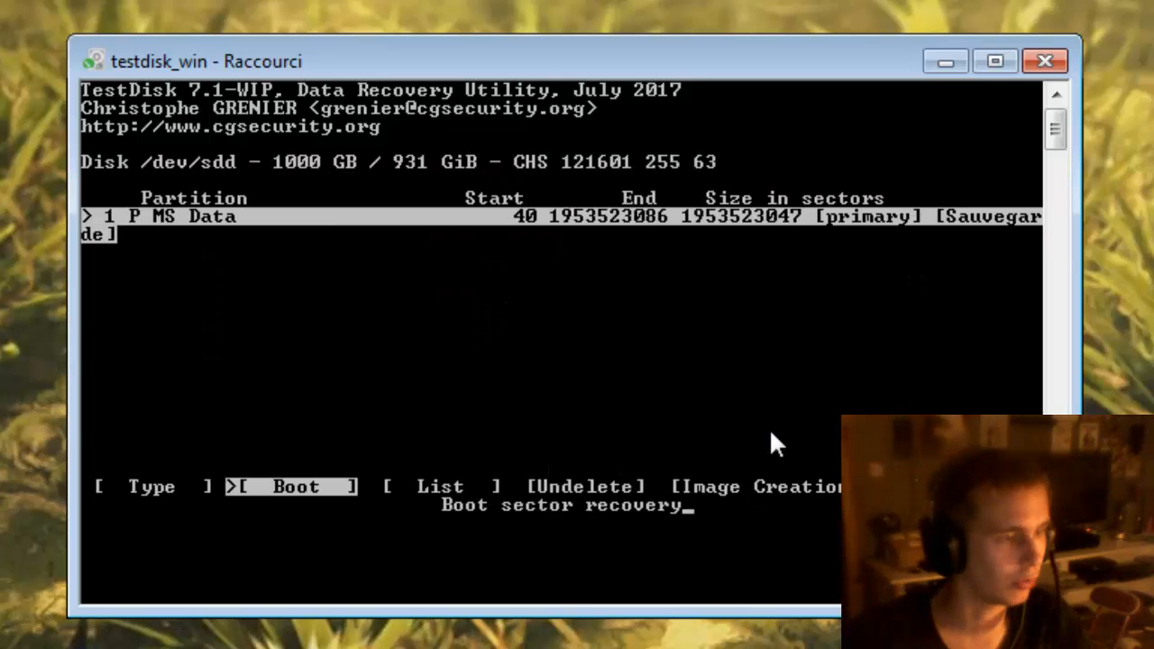
List the files of the MS Data partition on the SAMSUNG disk.
{"action": "key", "text": "Right"}
{"action": "key", "text": "Right"}
{"action": "key", "text": "Left"}
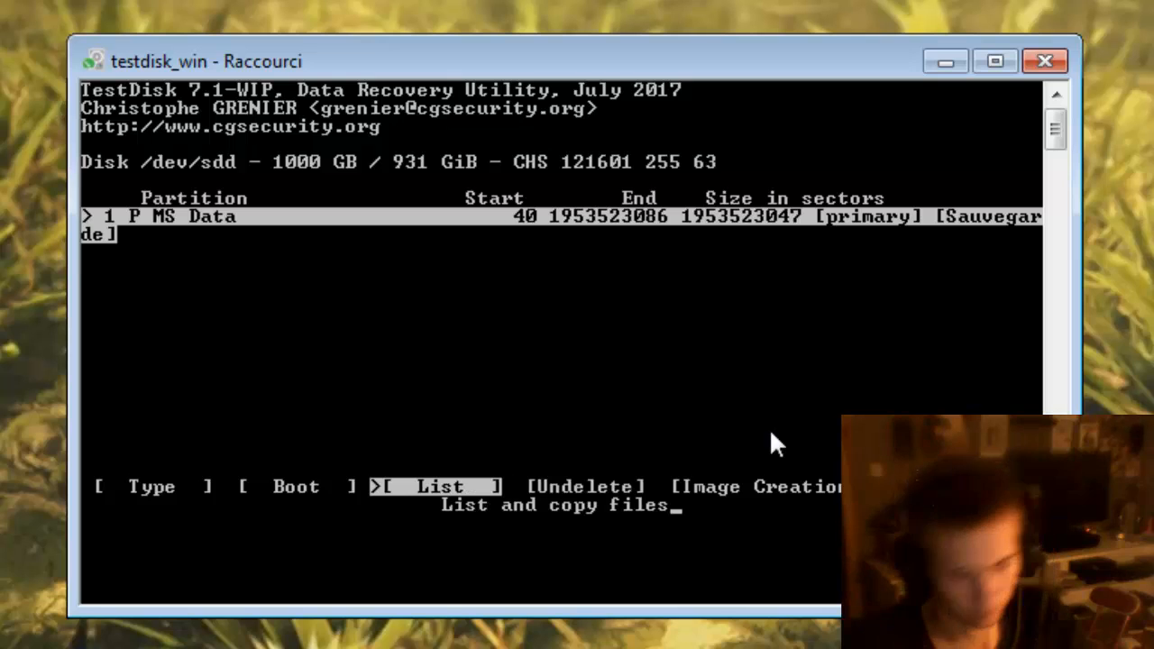
{"action": "key", "text": "Return"}
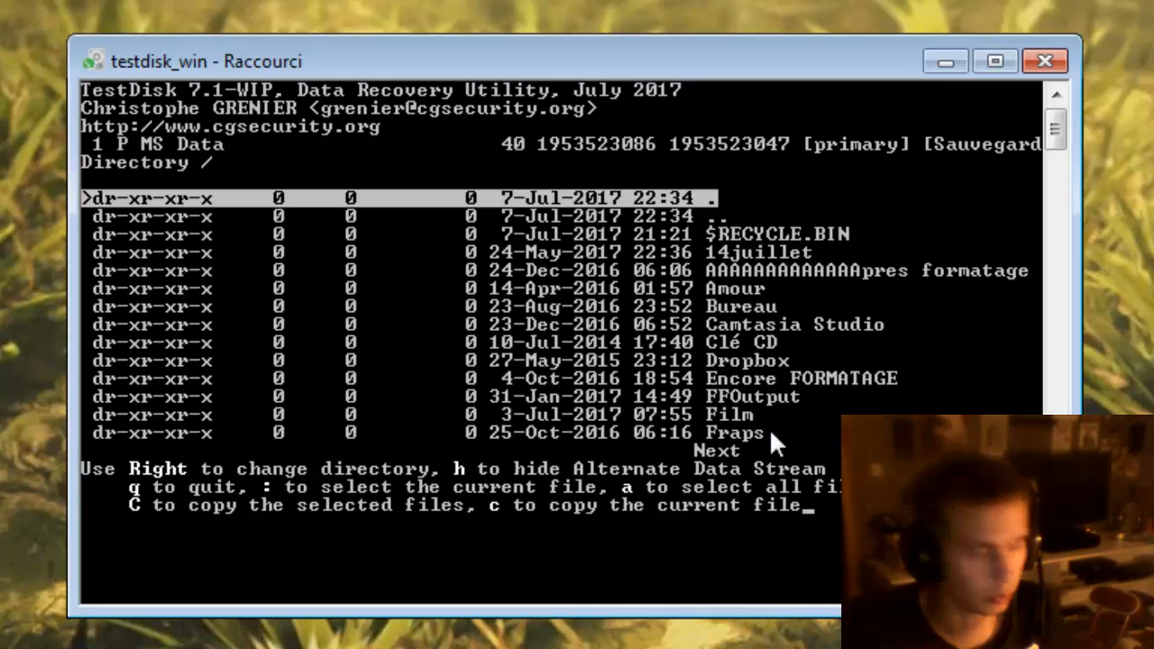
Look through the folders in the partition's root directory, from $RECYCLE.BIN down to Zicmu cyril and back to Camtasia Studio.
{"action": "key", "text": "Down"}
{"action": "key", "text": "Down"}
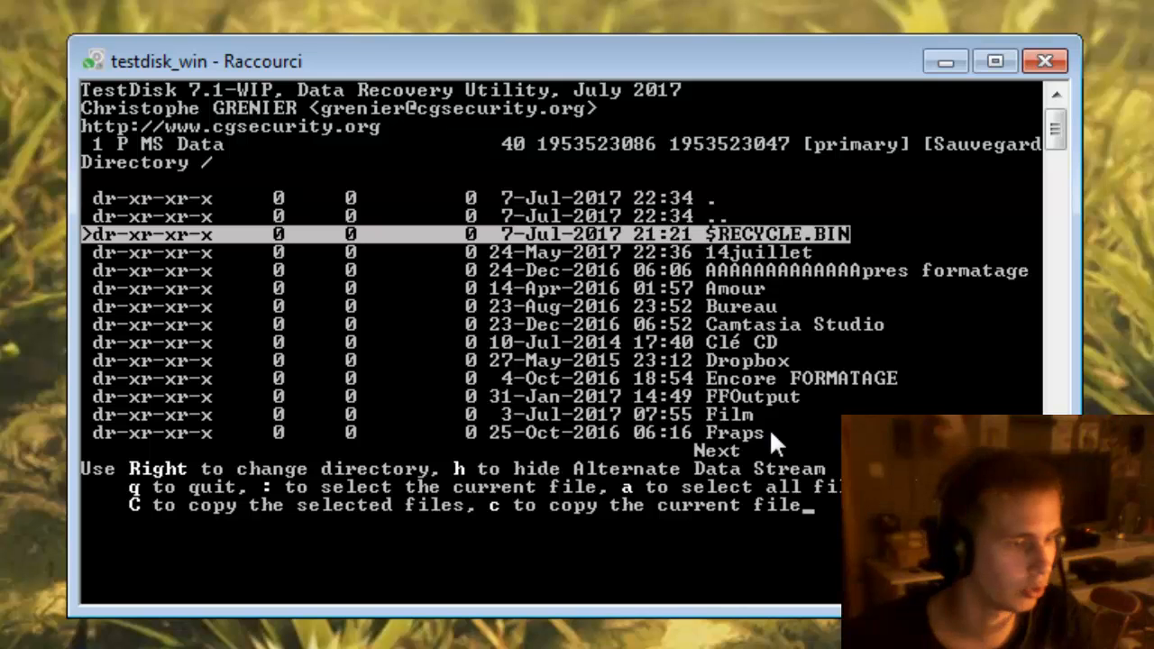
{"action": "key", "text": "Down"}
{"action": "key", "text": "Down"}
{"action": "key", "text": "Down"}
{"action": "key", "text": "Down"}
{"action": "key", "text": "Down"}
{"action": "key", "text": "Down"}
{"action": "key", "text": "Down"}
{"action": "key", "text": "Down"}
{"action": "key", "text": "Down"}
{"action": "key", "text": "Down"}
{"action": "key", "text": "Down"}
{"action": "key", "text": "Down"}
{"action": "key", "text": "Down"}
{"action": "key", "text": "Down"}
{"action": "key", "text": "Down"}
{"action": "key", "text": "Down"}
{"action": "key", "text": "Down"}
{"action": "key", "text": "Down"}
{"action": "key", "text": "Down"}
{"action": "key", "text": "Down"}
{"action": "key", "text": "Down"}
{"action": "key", "text": "Down"}
{"action": "key", "text": "Down"}
{"action": "key", "text": "Down"}
{"action": "key", "text": "Down"}
{"action": "key", "text": "Down"}
{"action": "key", "text": "Down"}
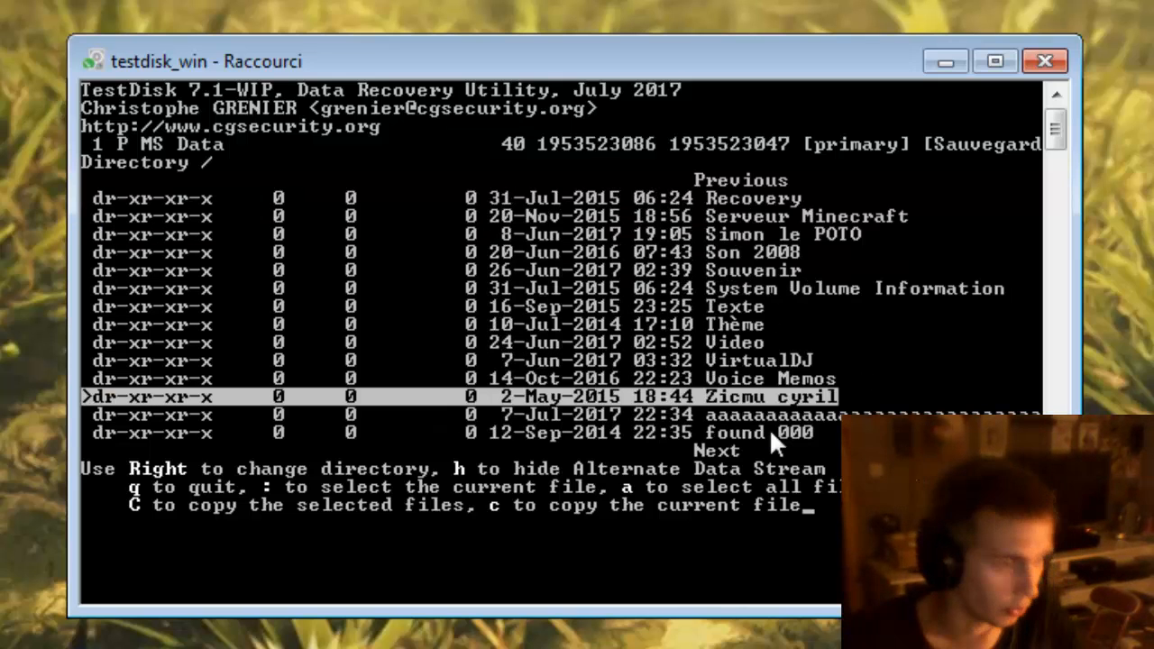
{"action": "key", "text": "Page_Up"}
{"action": "key", "text": "Page_Up"}
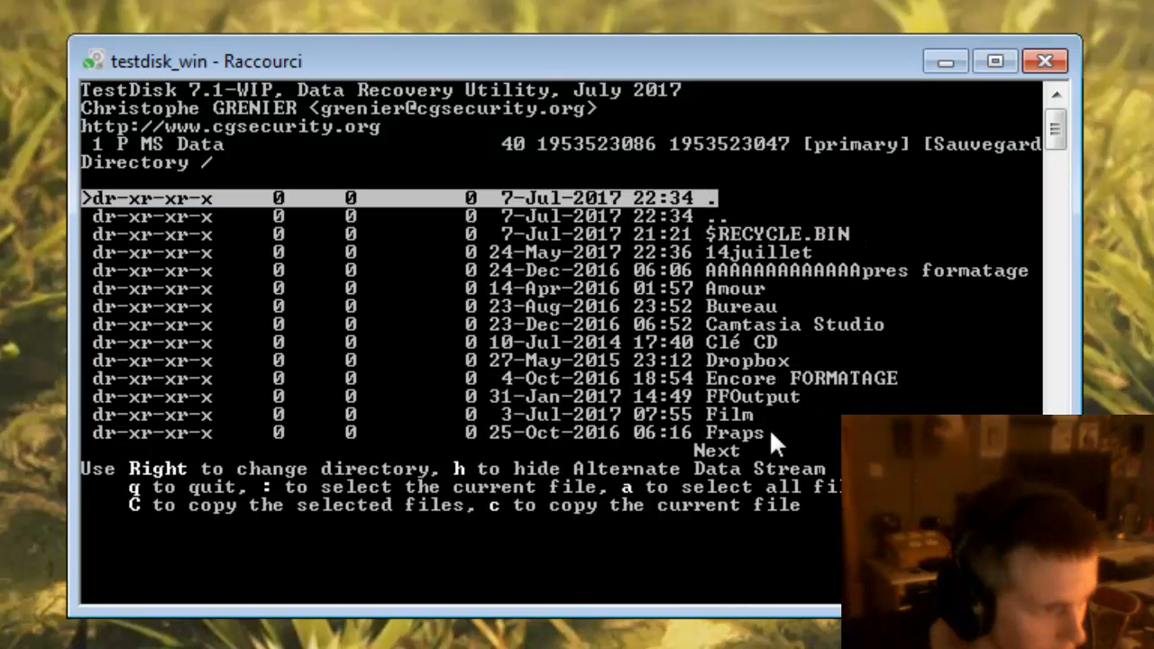
{"action": "key", "text": "Down"}
{"action": "key", "text": "Down"}
{"action": "key", "text": "Down"}
{"action": "key", "text": "Down"}
{"action": "key", "text": "Down"}
{"action": "key", "text": "Down"}
{"action": "key", "text": "Down"}
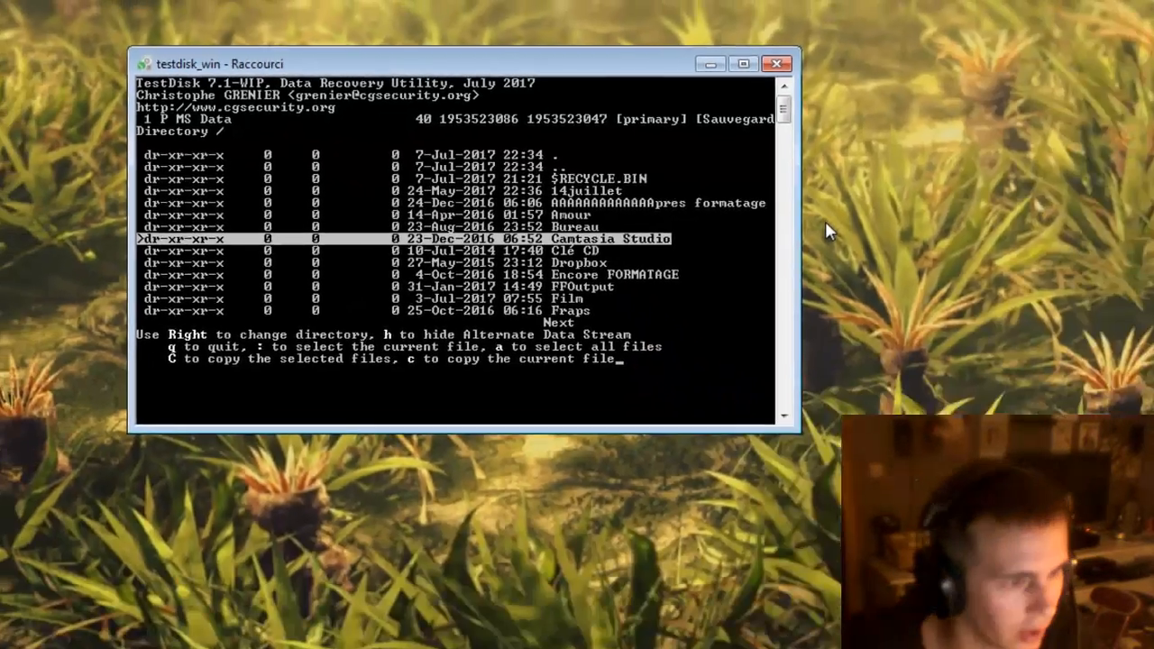
Check the Externe sauvegarde folder on Disque Local (D:) in Windows Explorer, and close the Explorer window.
{"action": "key", "text": "super+e"}
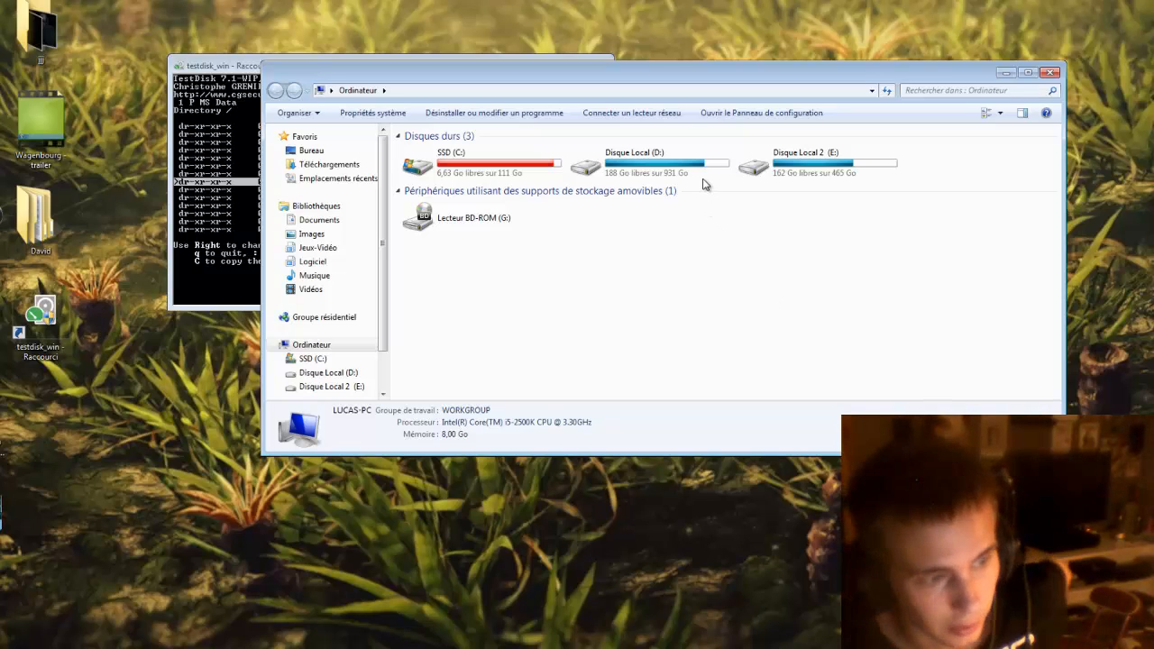
{"action": "double_click", "coordinate": [635, 162]}
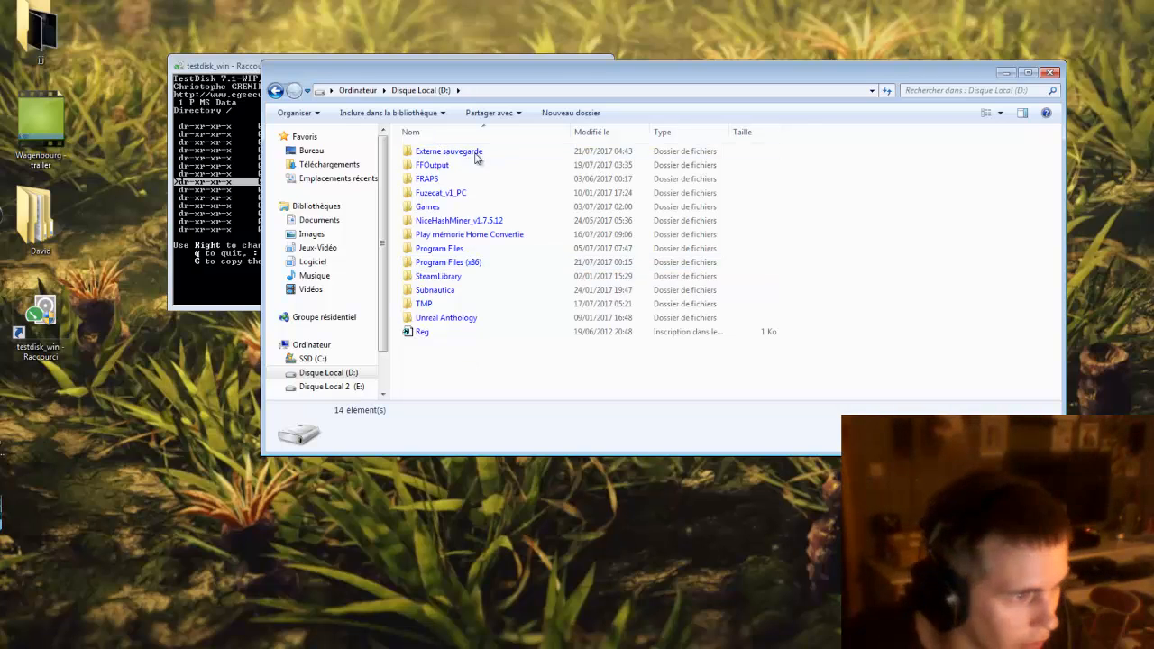
{"action": "left_click", "coordinate": [478, 155]}
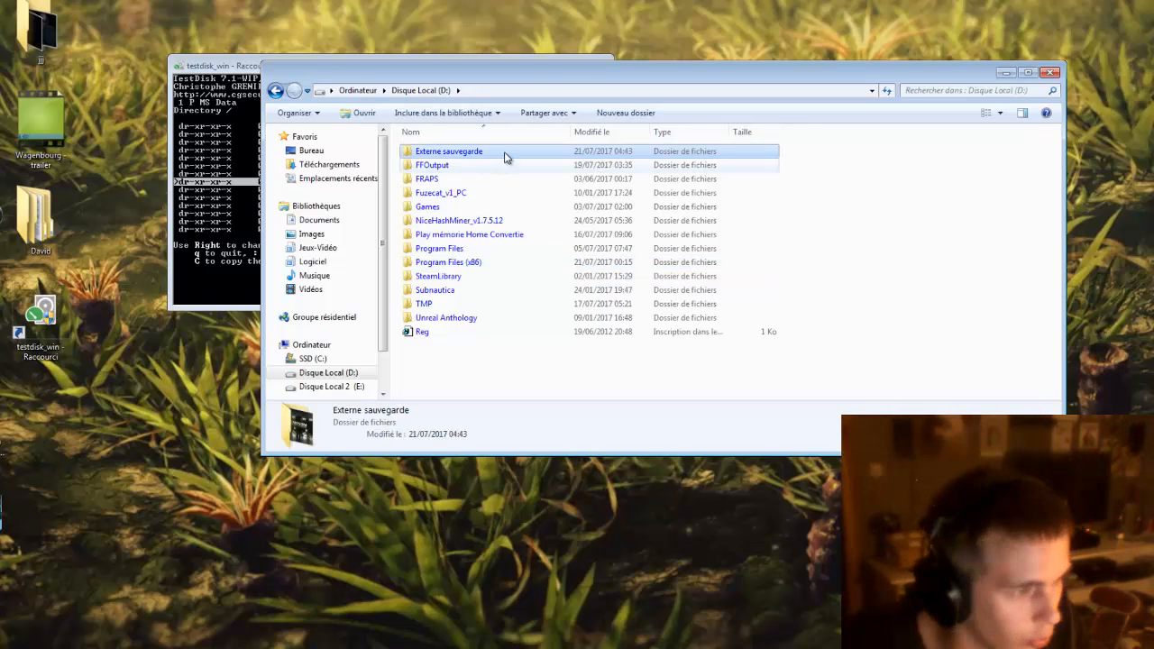
{"action": "left_click", "coordinate": [1049, 73]}
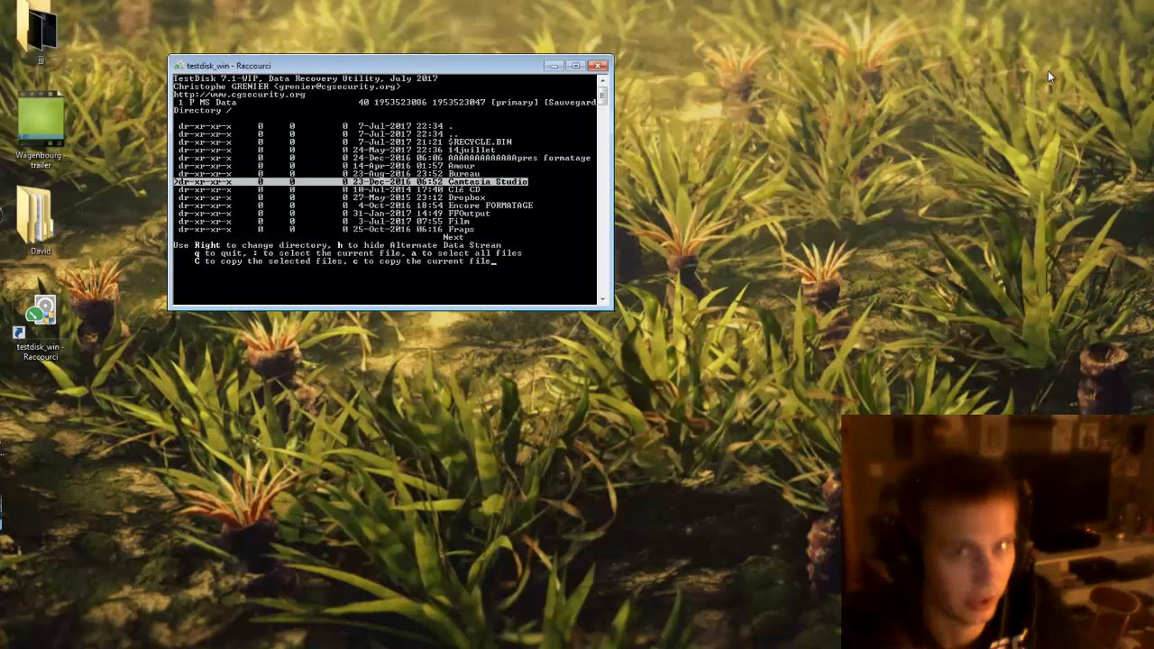
Find the Voice Memos folder in the root directory and start the copy command on it.
{"action": "key", "text": "Up"}
{"action": "key", "text": "Up"}
{"action": "key", "text": "Up"}
{"action": "key", "text": "Up"}
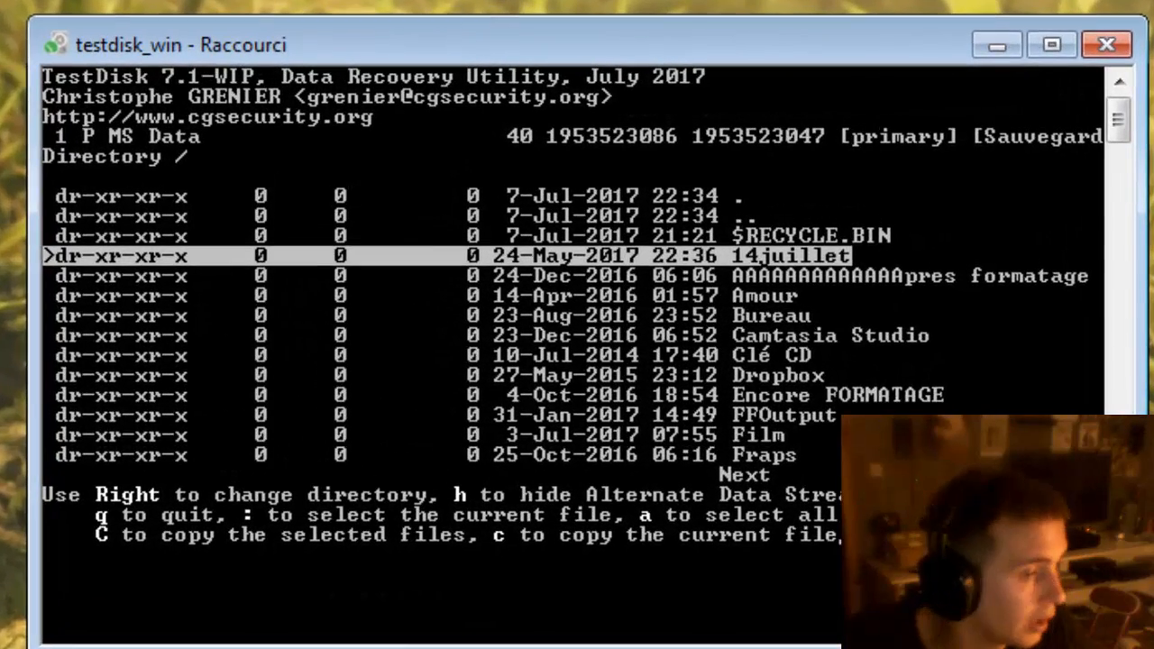
{"action": "key", "text": "Down"}
{"action": "key", "text": "Down"}
{"action": "key", "text": "Down"}
{"action": "key", "text": "Down"}
{"action": "key", "text": "Down"}
{"action": "key", "text": "Down"}
{"action": "key", "text": "Down"}
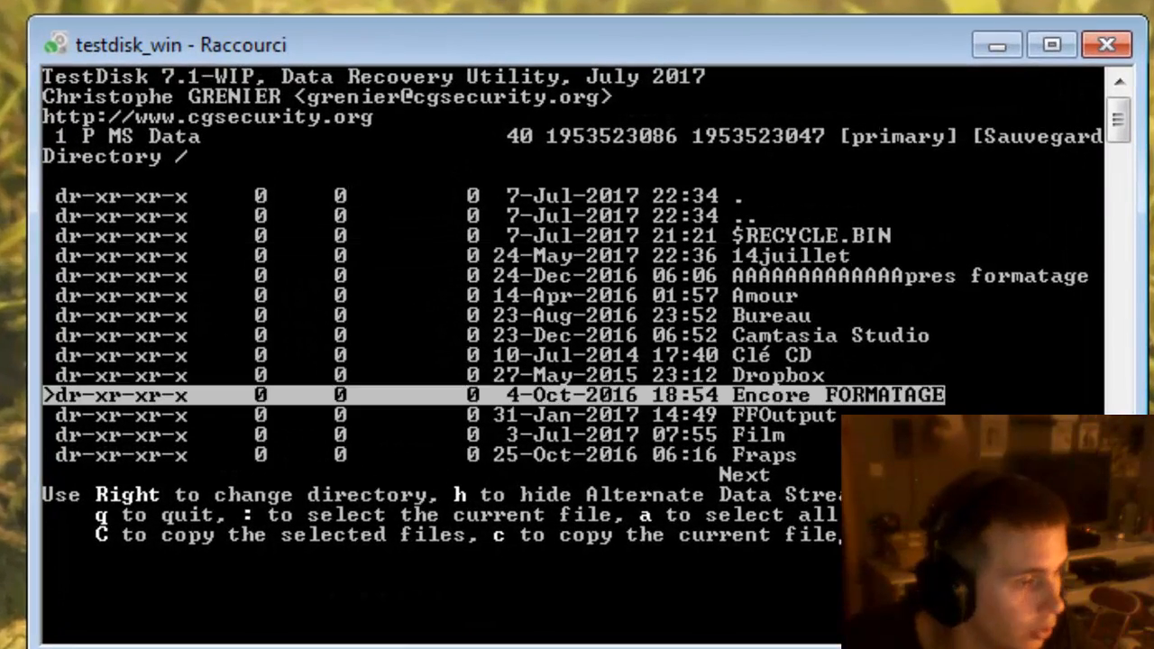
{"action": "key", "text": "Down"}
{"action": "key", "text": "Down"}
{"action": "key", "text": "Down"}
{"action": "key", "text": "Down"}
{"action": "key", "text": "Down"}
{"action": "key", "text": "Down"}
{"action": "key", "text": "Page_Down"}
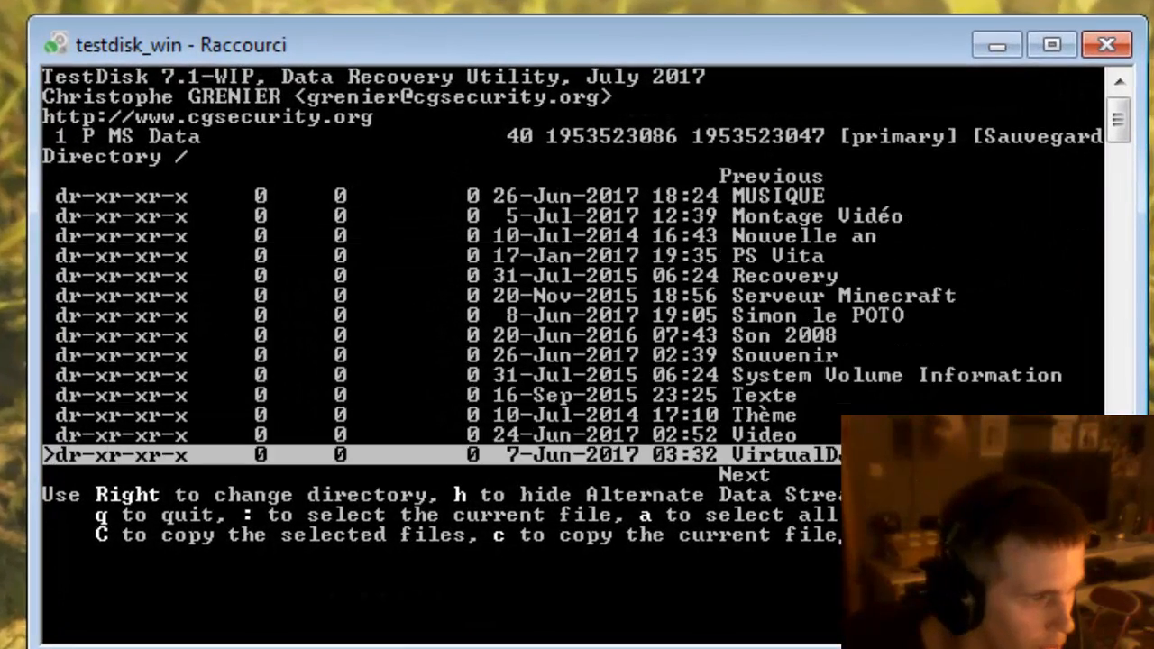
{"action": "key", "text": "Up"}
{"action": "key", "text": "Up"}
{"action": "key", "text": "Down"}
{"action": "key", "text": "Down"}
{"action": "key", "text": "Down"}
{"action": "key", "text": "Down"}
{"action": "key", "text": "Down"}
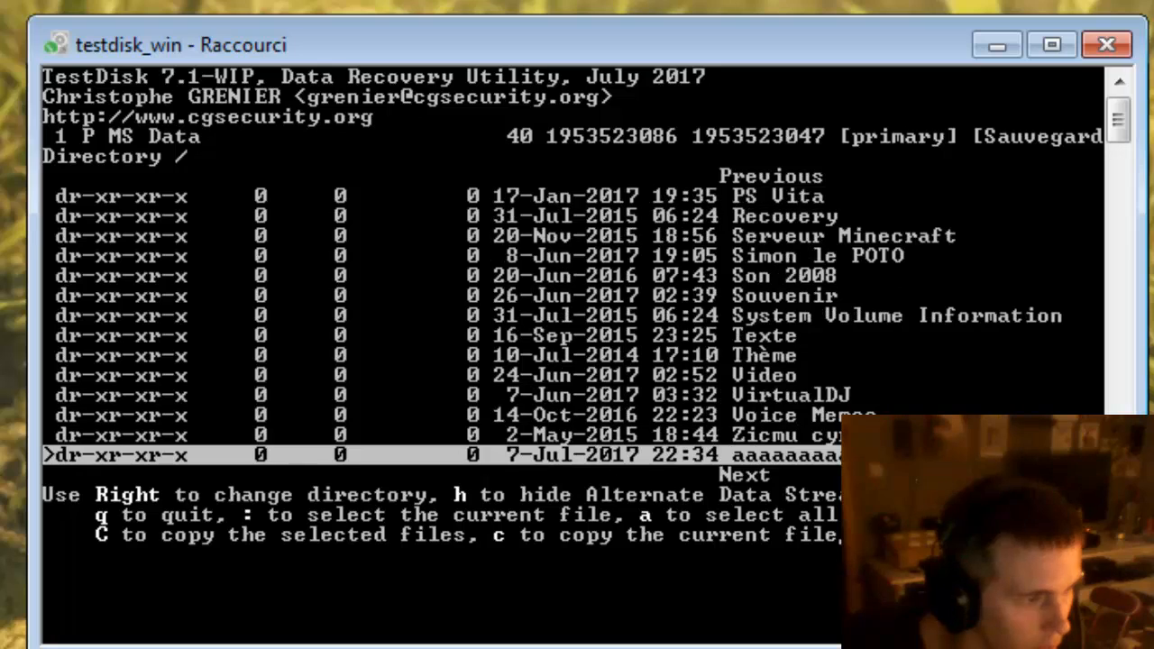
{"action": "key", "text": "Up"}
{"action": "key", "text": "Up"}
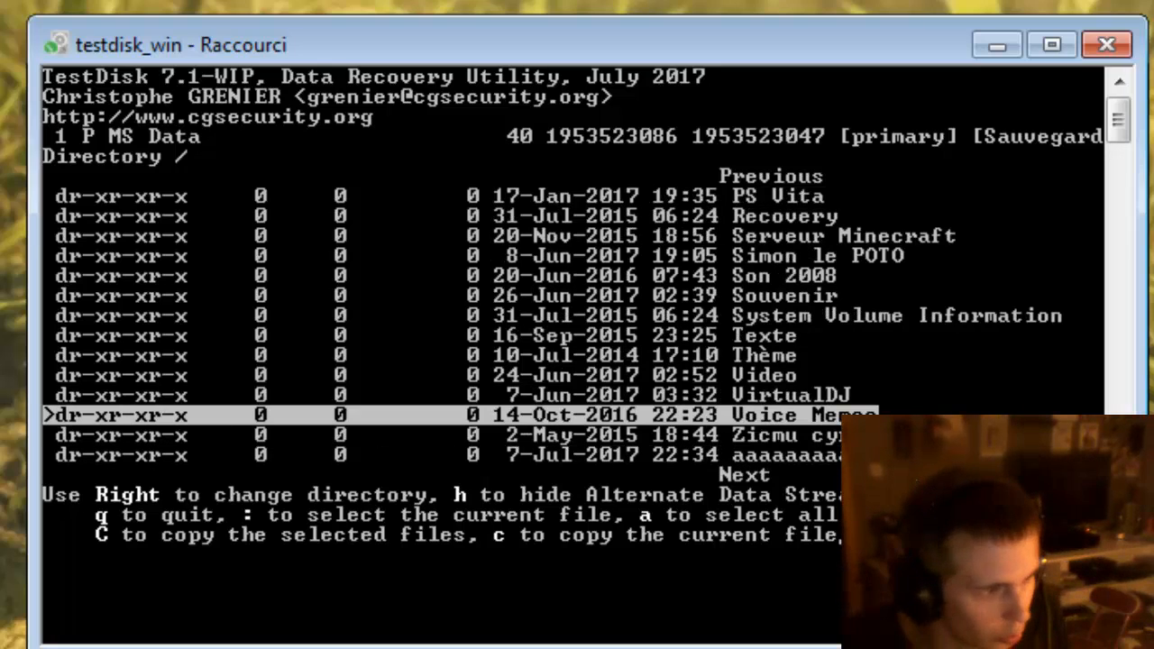
{"action": "key", "text": "c"}
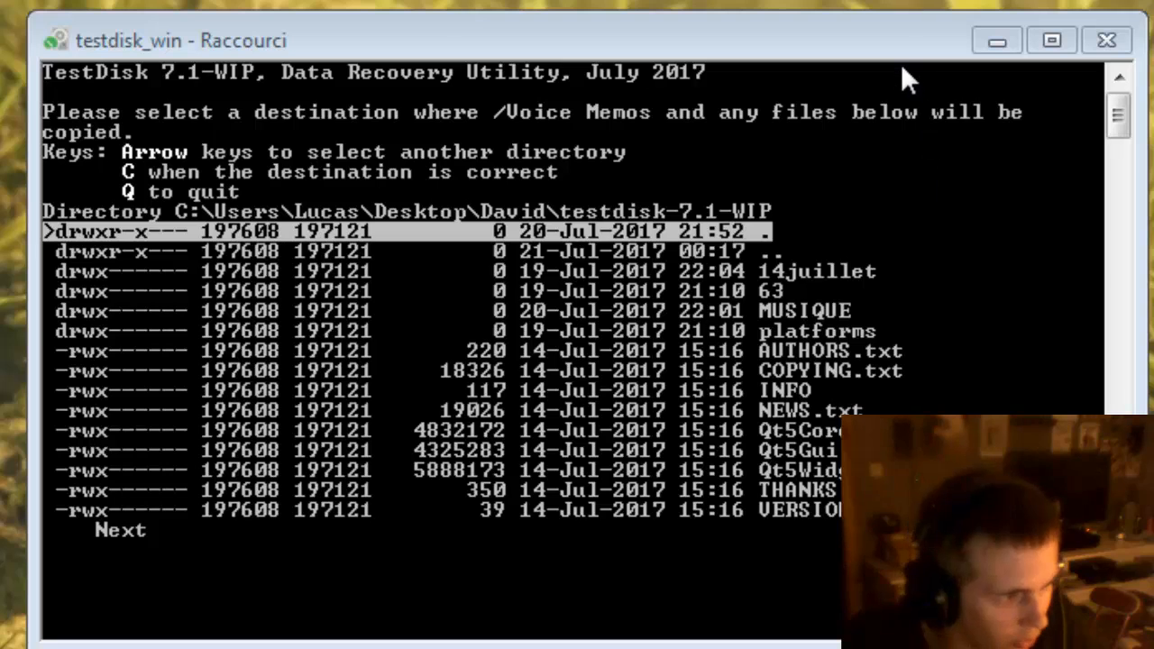
Go up from the proposed destination folder to the list of drives for the Voice Memos copy.
{"action": "left_click", "coordinate": [901, 55]}
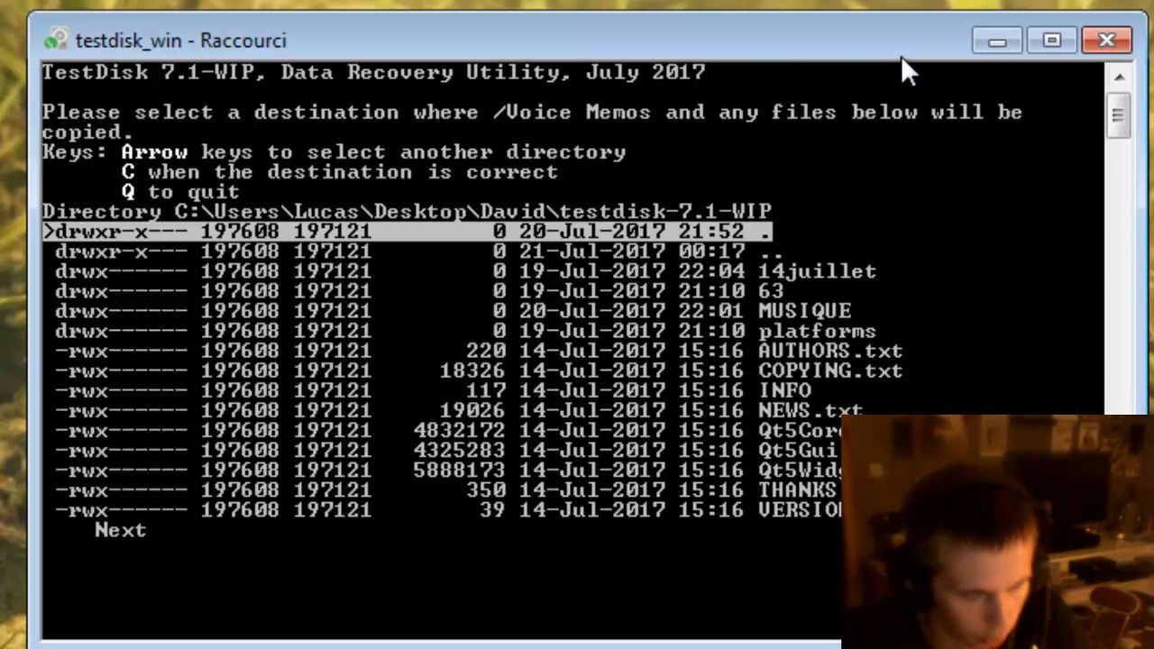
{"action": "key", "text": "Down"}
{"action": "key", "text": "Right"}
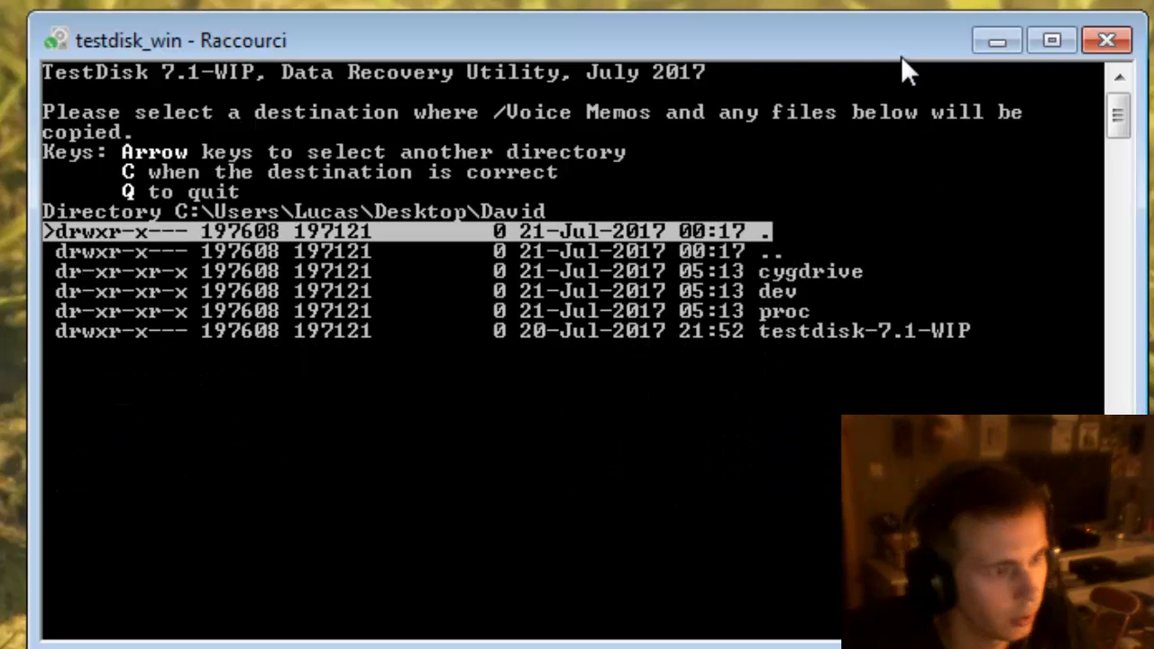
{"action": "key", "text": "Down"}
{"action": "key", "text": "Down"}
{"action": "key", "text": "Right"}
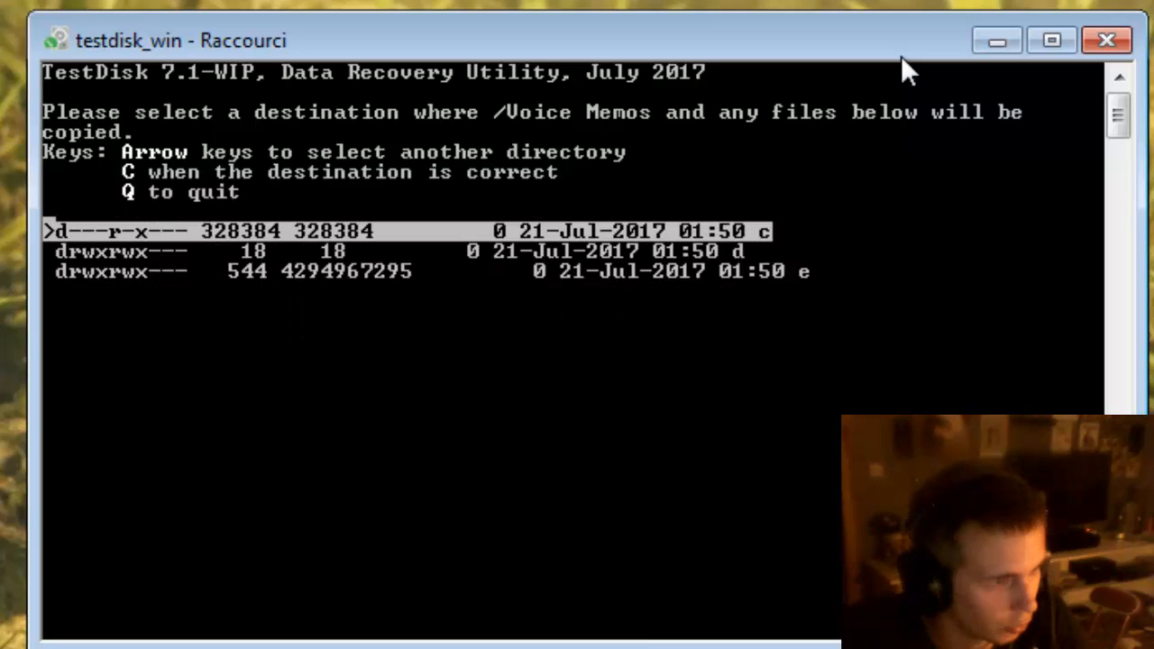
Choose D:\Externe sauvegarde as the destination and copy the Voice Memos folder there.
{"action": "key", "text": "Down"}
{"action": "key", "text": "Up"}
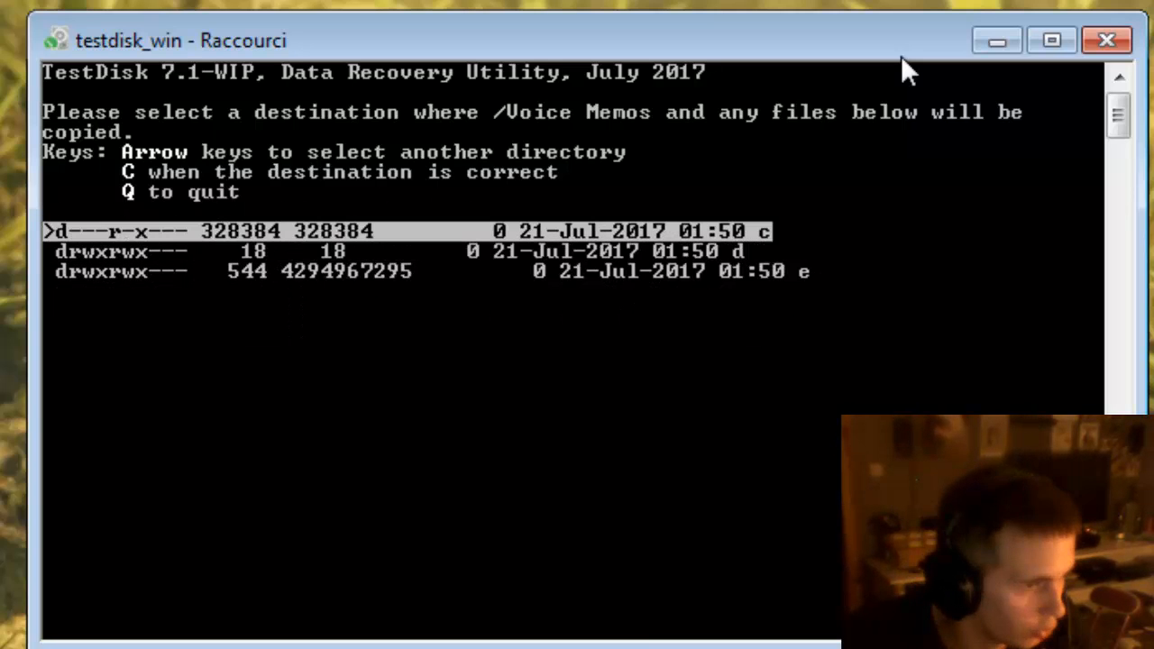
{"action": "key", "text": "Down"}
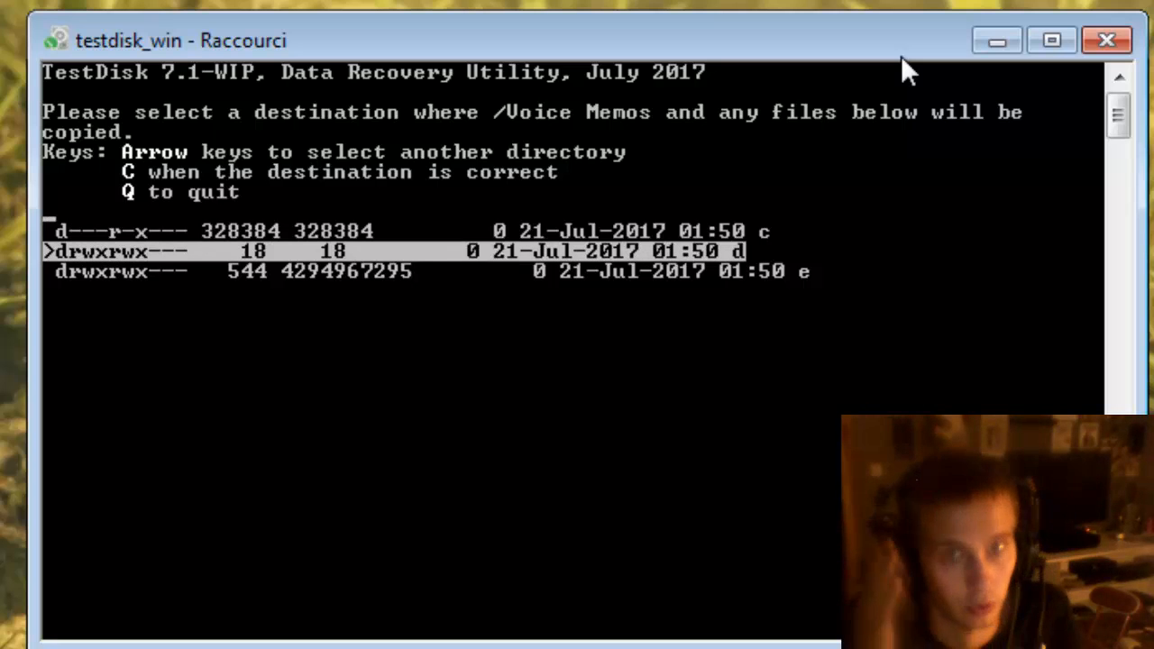
{"action": "key", "text": "Right"}
{"action": "key", "text": "Down"}
{"action": "key", "text": "Down"}
{"action": "key", "text": "Down"}
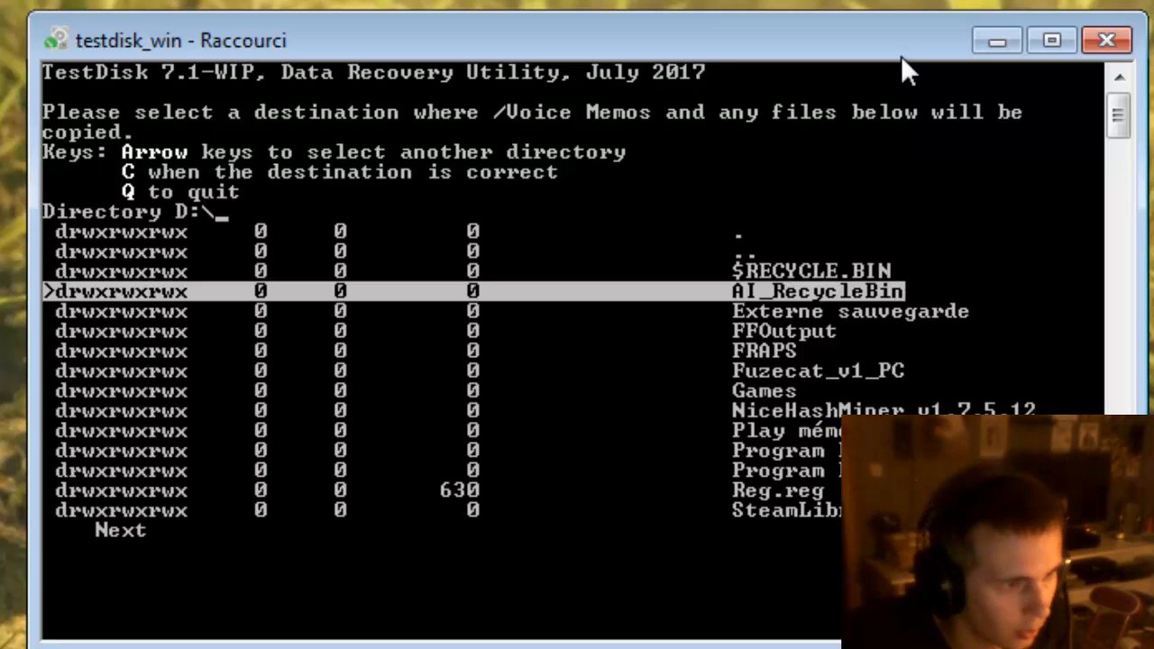
{"action": "key", "text": "Down"}
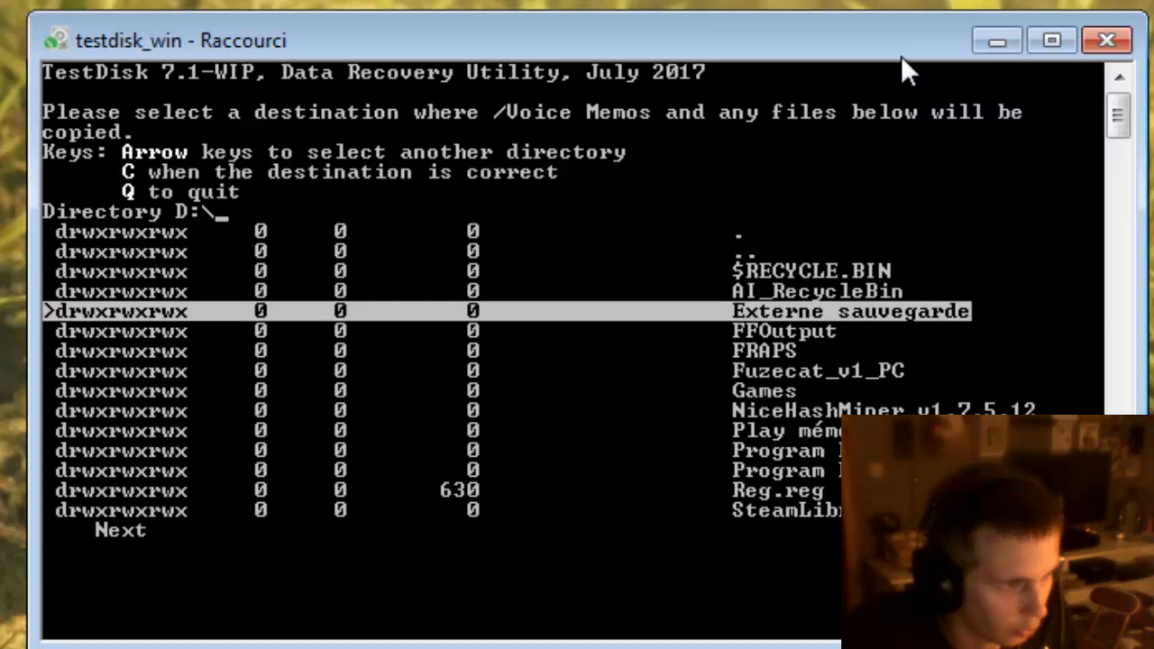
{"action": "key", "text": "Right"}
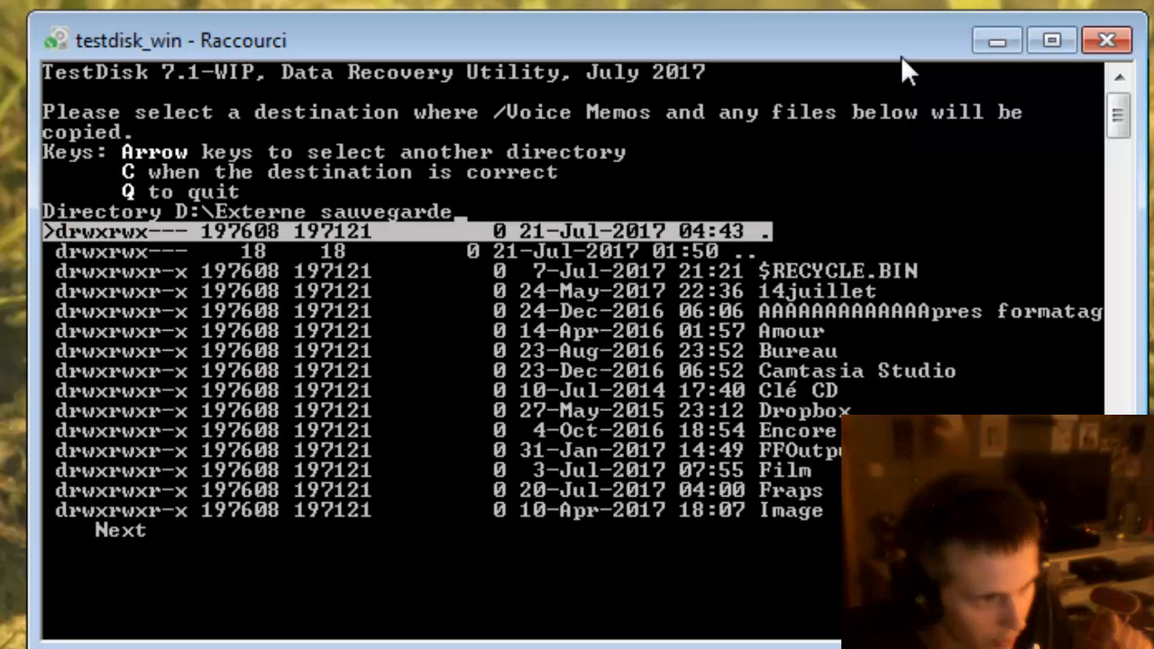
{"action": "key", "text": "c"}
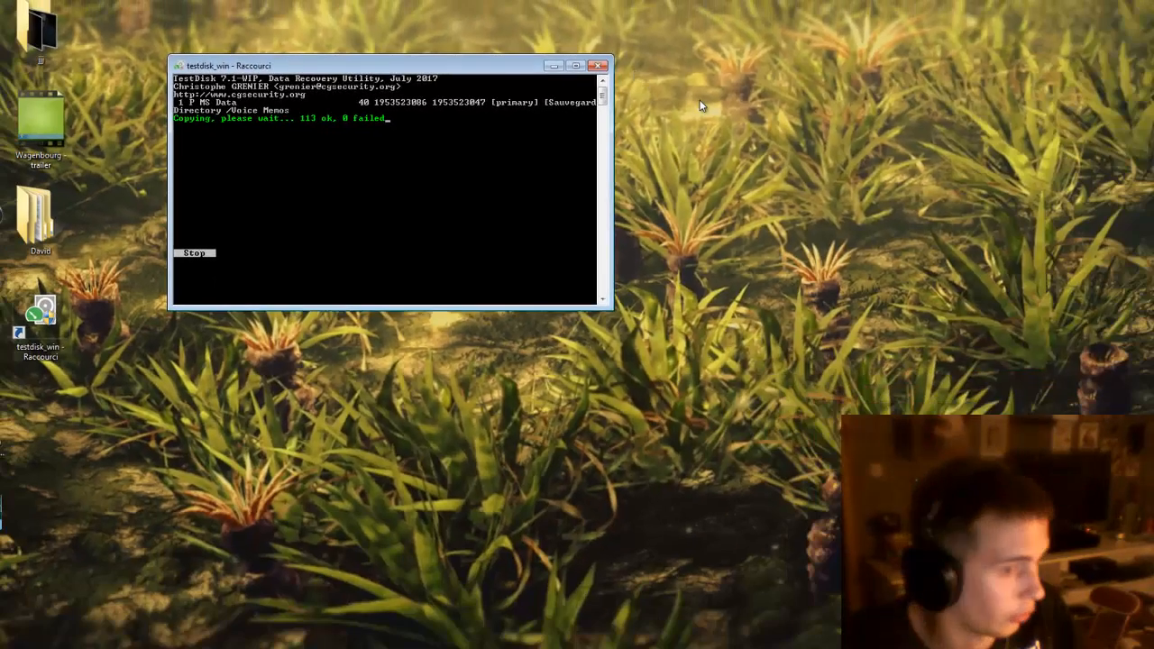
Inspect the copied Voice Memos folder in D:\Externe sauvegarde with Windows Explorer, and close the Explorer window.
{"action": "key", "text": "alt+Tab"}
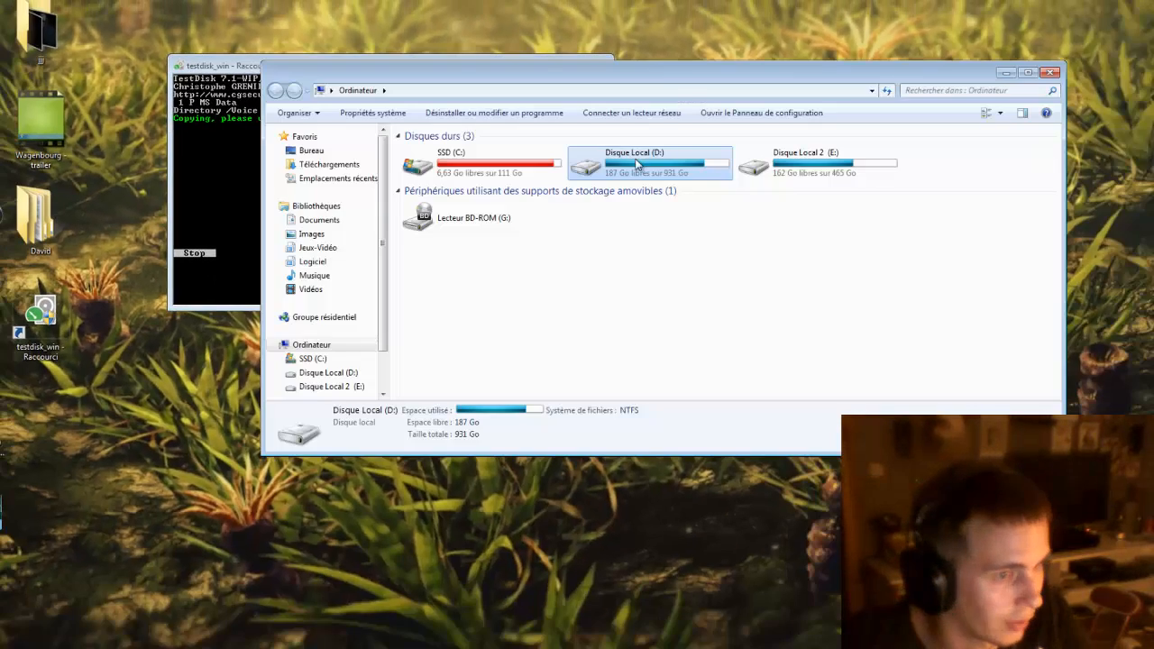
{"action": "double_click", "coordinate": [629, 175]}
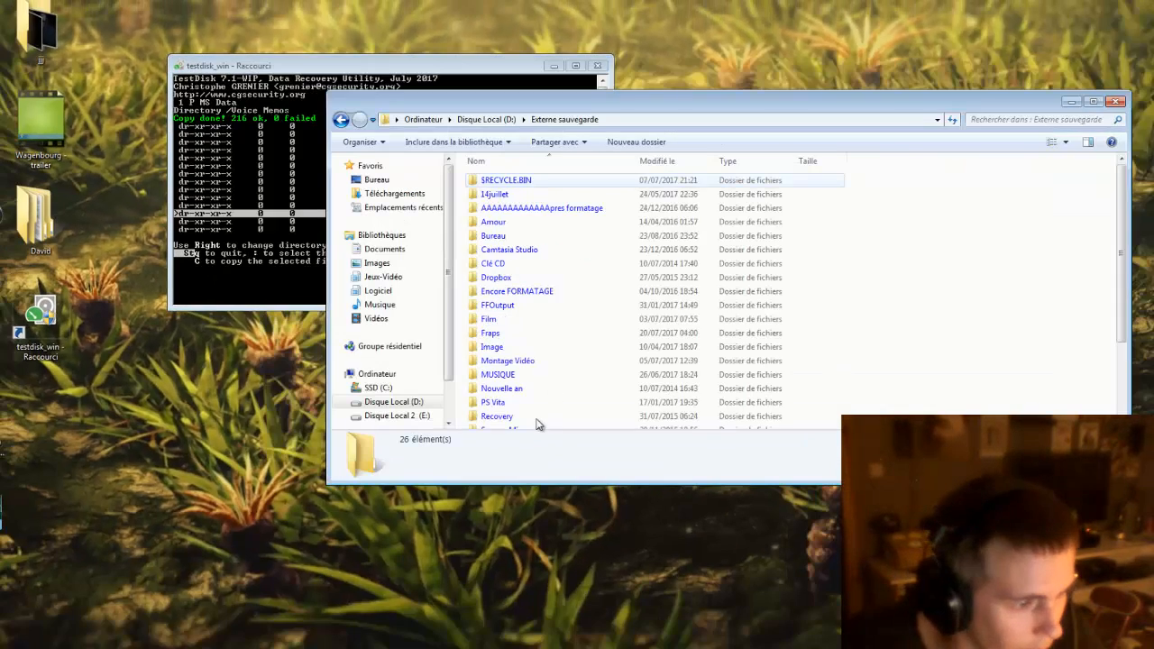
{"action": "left_click", "coordinate": [505, 390]}
{"action": "scroll", "coordinate": [505, 392], "scroll_direction": "down", "scroll_amount": 3}
{"action": "left_click", "coordinate": [527, 423]}
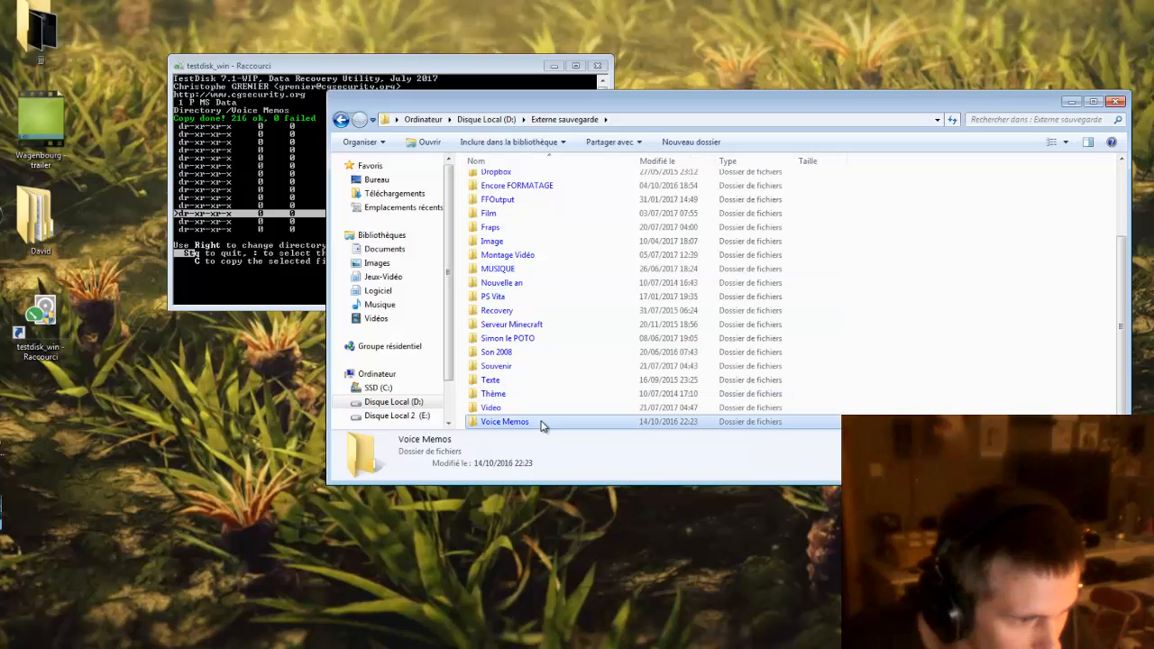
{"action": "key", "text": "Return"}
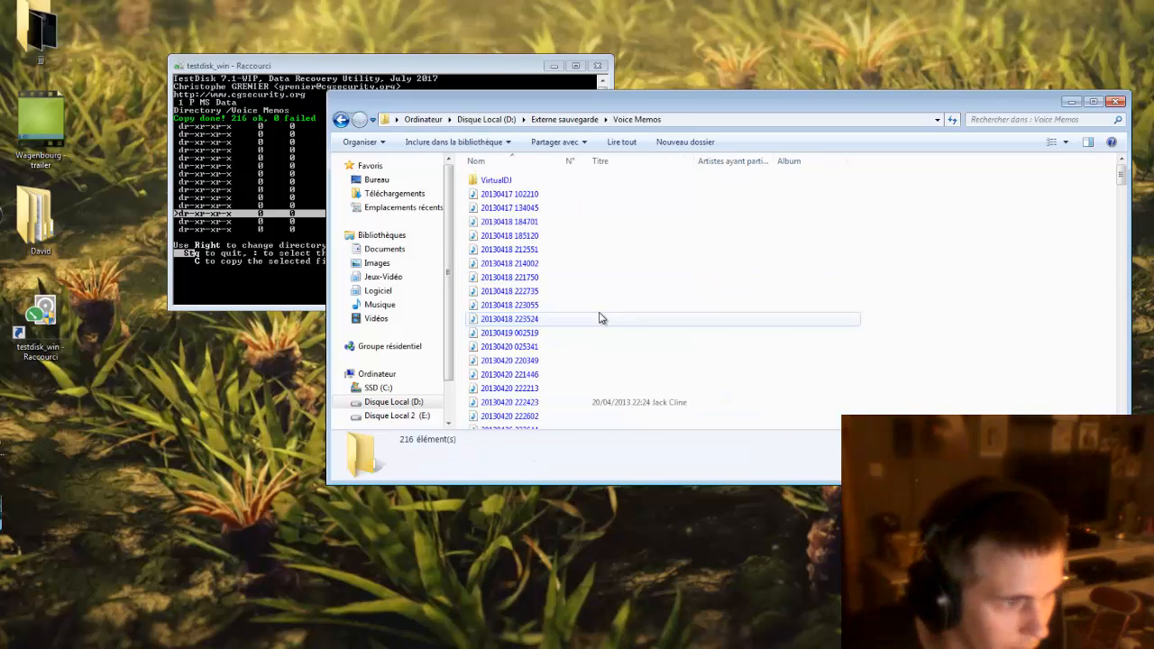
{"action": "scroll", "coordinate": [601, 318], "scroll_direction": "down", "scroll_amount": 10}
{"action": "scroll", "coordinate": [601, 317], "scroll_direction": "up", "scroll_amount": 3}
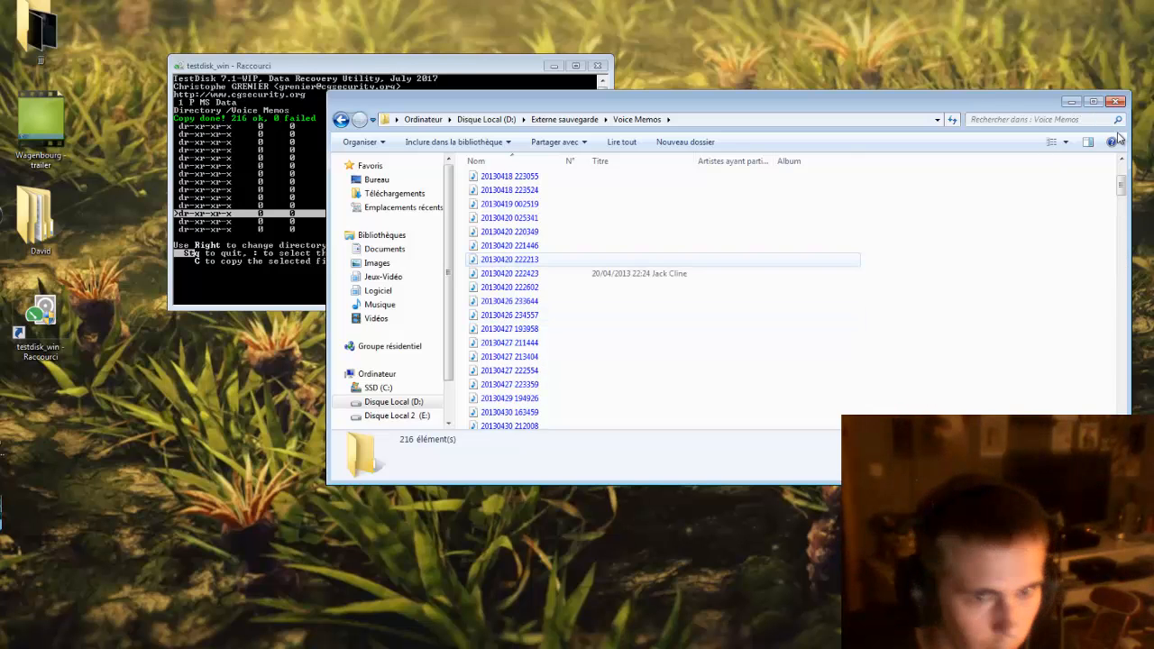
{"action": "left_click", "coordinate": [1116, 101]}
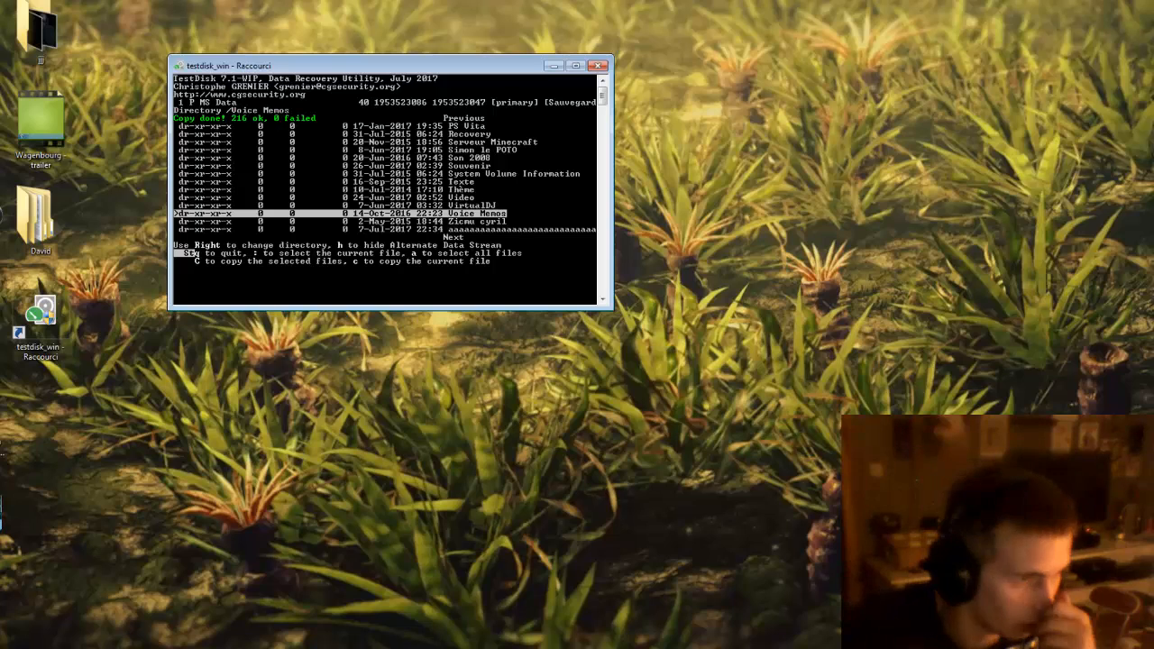
Look back up through the partition's root directory from Voice Memos to the 14juillet folder.
{"action": "key", "text": "Up"}
{"action": "key", "text": "Up"}
{"action": "key", "text": "Up"}
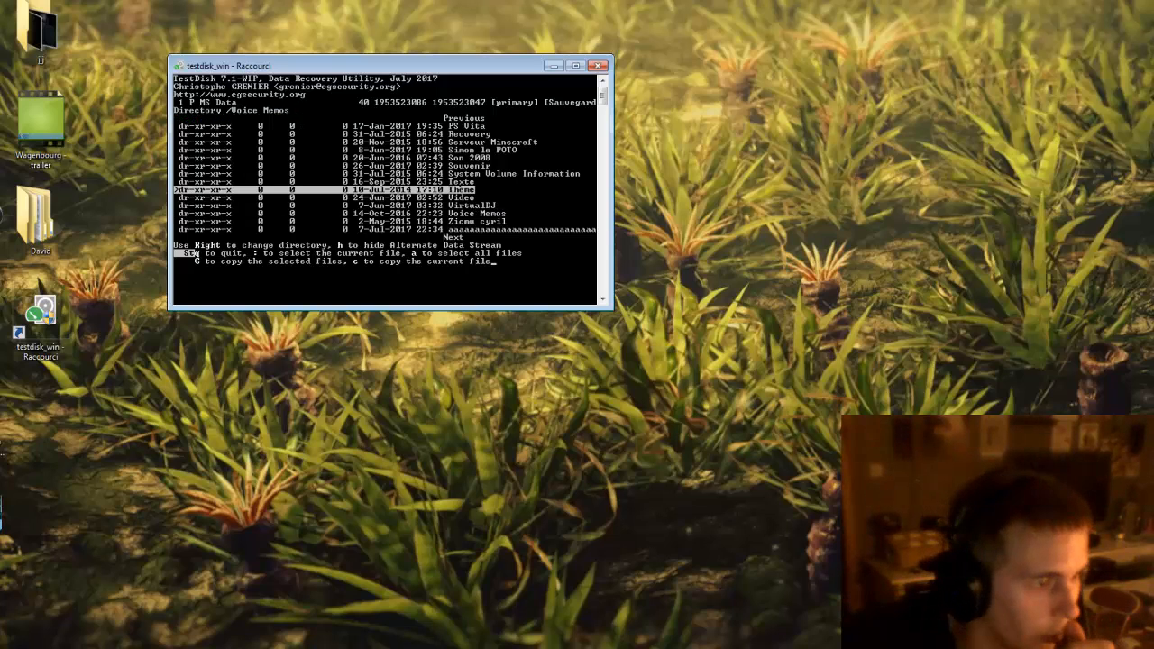
{"action": "key", "text": "Up"}
{"action": "key", "text": "Up"}
{"action": "key", "text": "Up"}
{"action": "key", "text": "Up"}
{"action": "key", "text": "Up"}
{"action": "key", "text": "Up"}
{"action": "key", "text": "Up"}
{"action": "key", "text": "Up"}
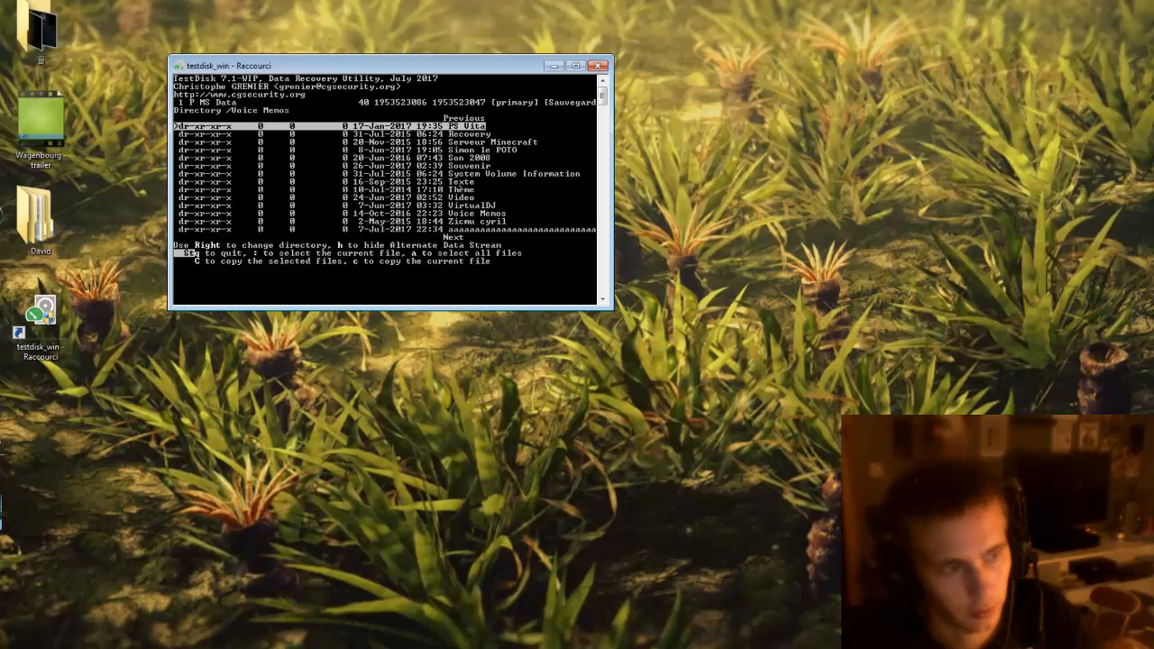
{"action": "key", "text": "Up"}
{"action": "key", "text": "Up"}
{"action": "key", "text": "Up"}
{"action": "key", "text": "Up"}
{"action": "key", "text": "Up"}
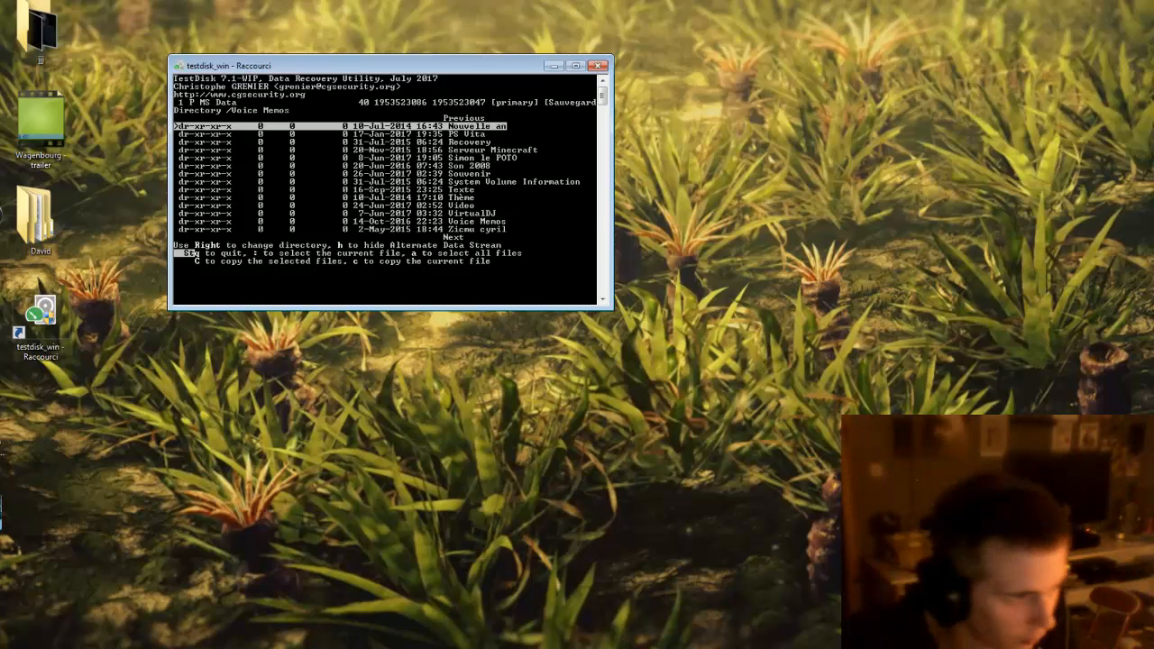
{"action": "key", "text": "Up"}
{"action": "key", "text": "Up"}
{"action": "key", "text": "Up"}
{"action": "key", "text": "Up"}
{"action": "key", "text": "Up"}
{"action": "key", "text": "Up"}
{"action": "key", "text": "Up"}
{"action": "key", "text": "Up"}
{"action": "key", "text": "Up"}
{"action": "key", "text": "Up"}
{"action": "key", "text": "Up"}
{"action": "key", "text": "Up"}
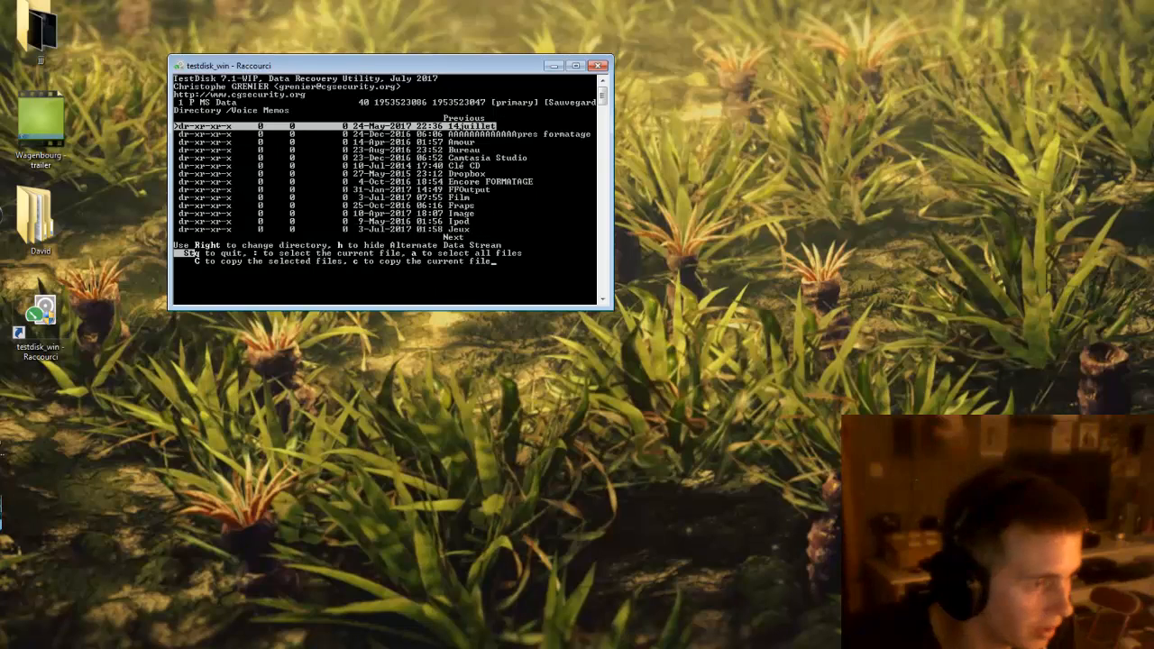
Mark the Video and VirtualDJ folders near the end of the partition's root directory for copying.
{"action": "key", "text": "Down"}
{"action": "key", "text": "Down"}
{"action": "key", "text": "Down"}
{"action": "key", "text": "Down"}
{"action": "key", "text": "Down"}
{"action": "key", "text": "Down"}
{"action": "key", "text": "Down"}
{"action": "key", "text": "End"}
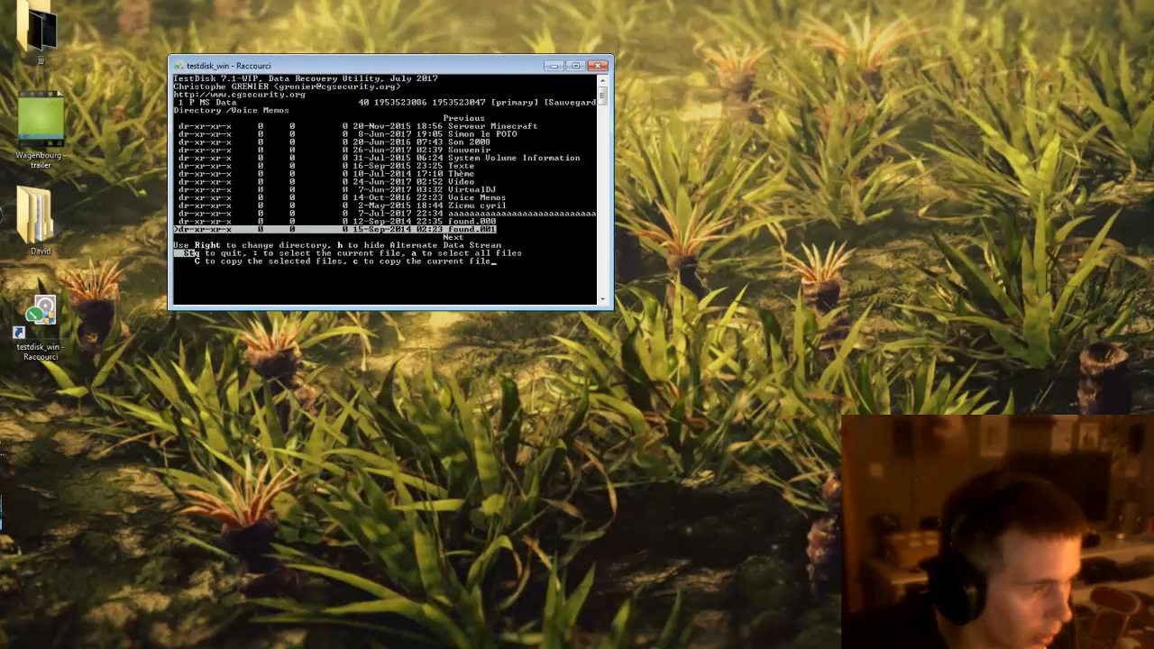
{"action": "key", "text": "Up"}
{"action": "key", "text": "Up"}
{"action": "key", "text": "Up"}
{"action": "key", "text": "Up"}
{"action": "key", "text": "Up"}
{"action": "key", "text": "Up"}
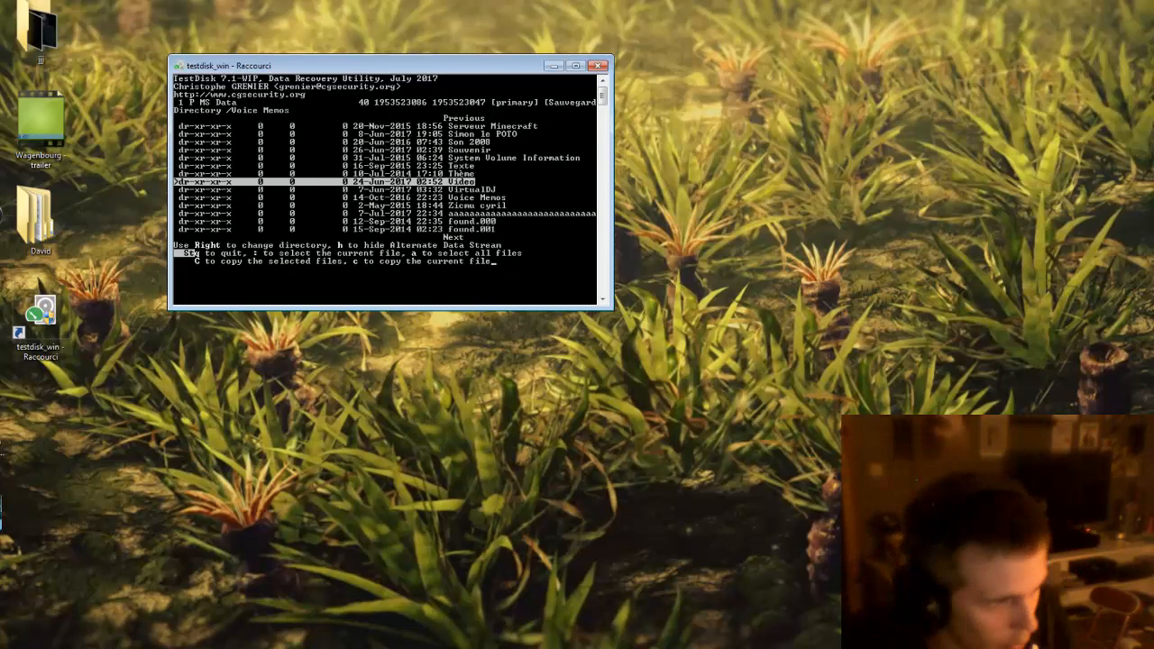
{"action": "key", "text": "Down"}
{"action": "key", "text": "colon"}
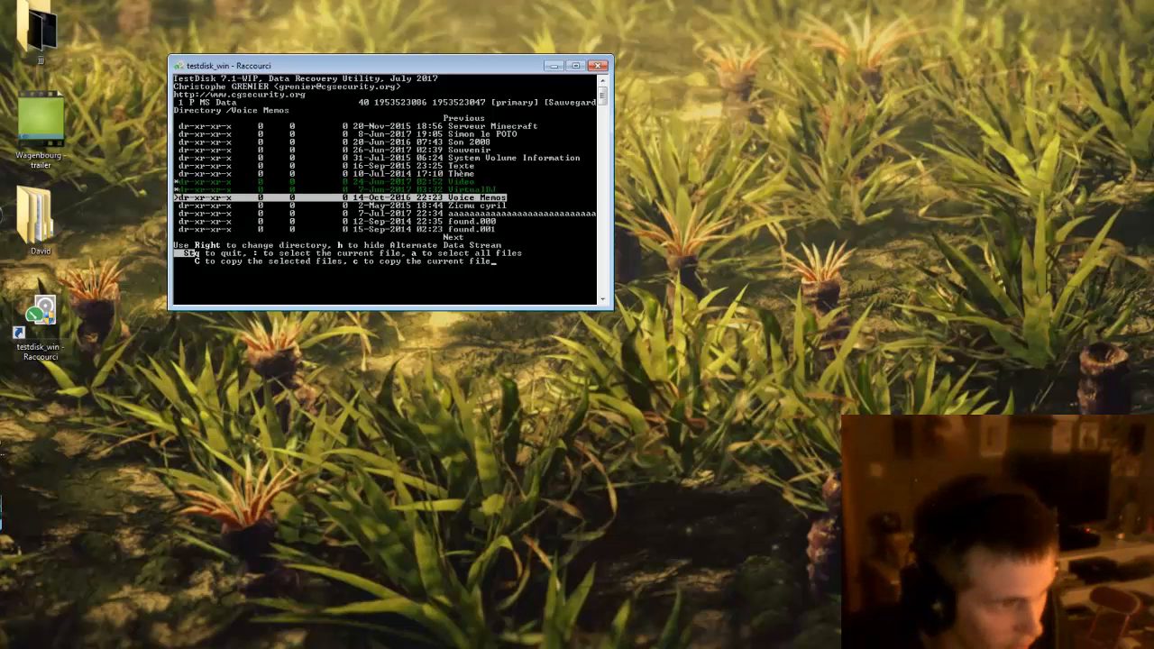
Replace Video with the Zicmu folder in the marked selection and copy the marked folders to D:\Externe sauvegarde.
{"action": "key", "text": "Up"}
{"action": "key", "text": "Up"}
{"action": "key", "text": "Down"}
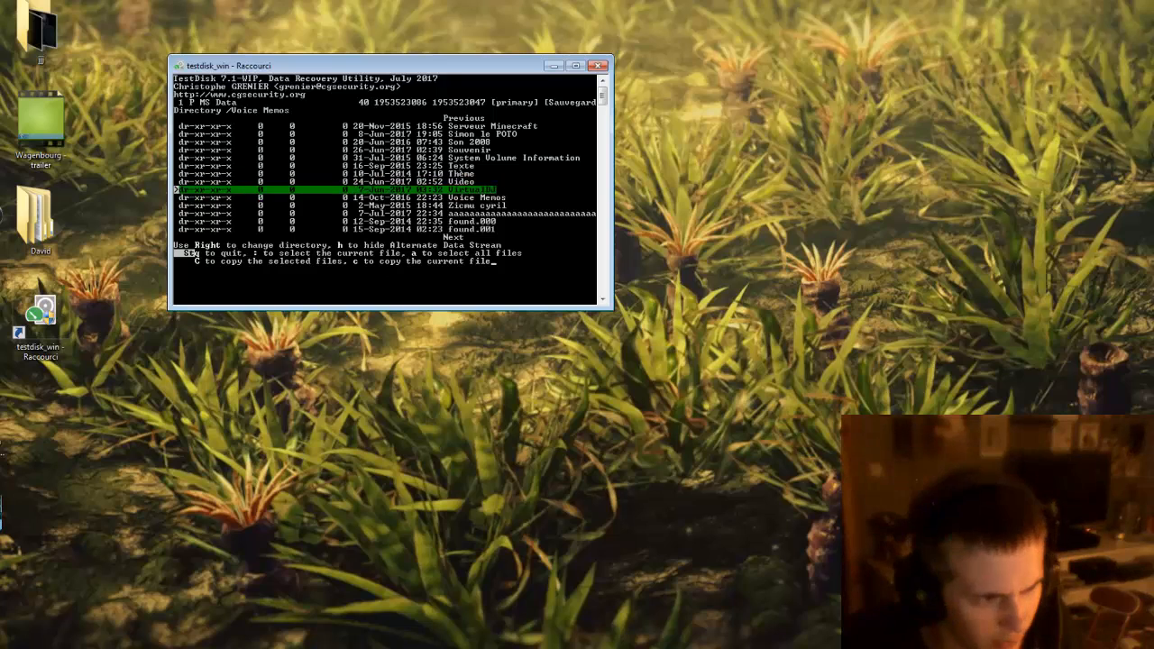
{"action": "key", "text": "Down"}
{"action": "key", "text": "Down"}
{"action": "key", "text": "colon"}
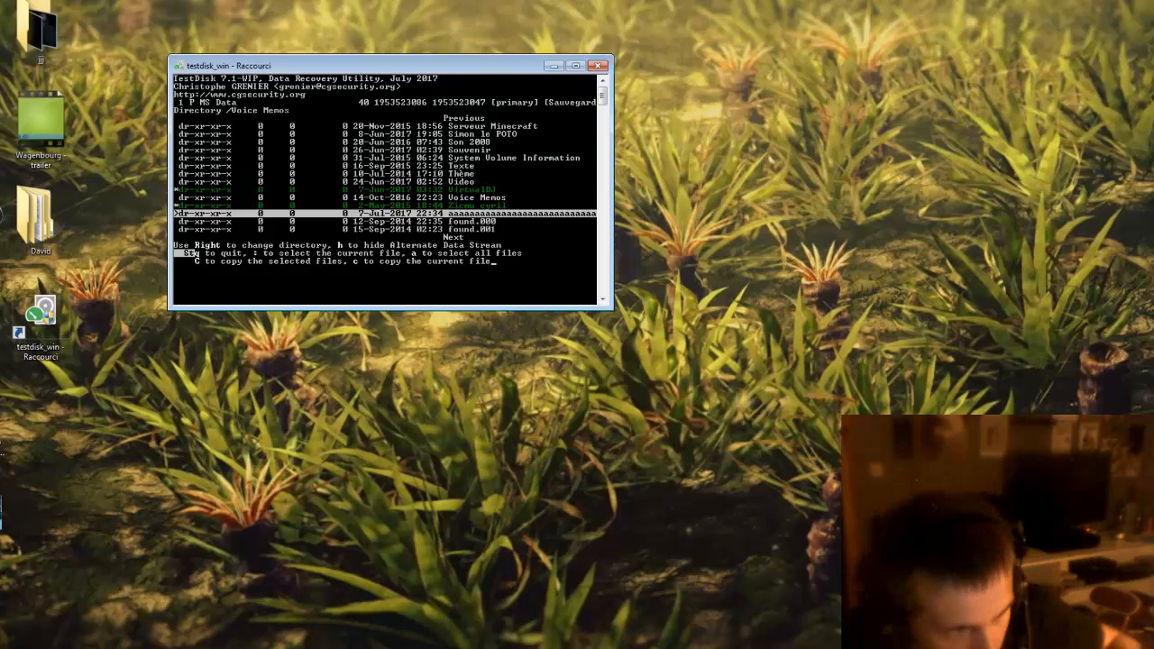
{"action": "key", "text": "shift+c"}
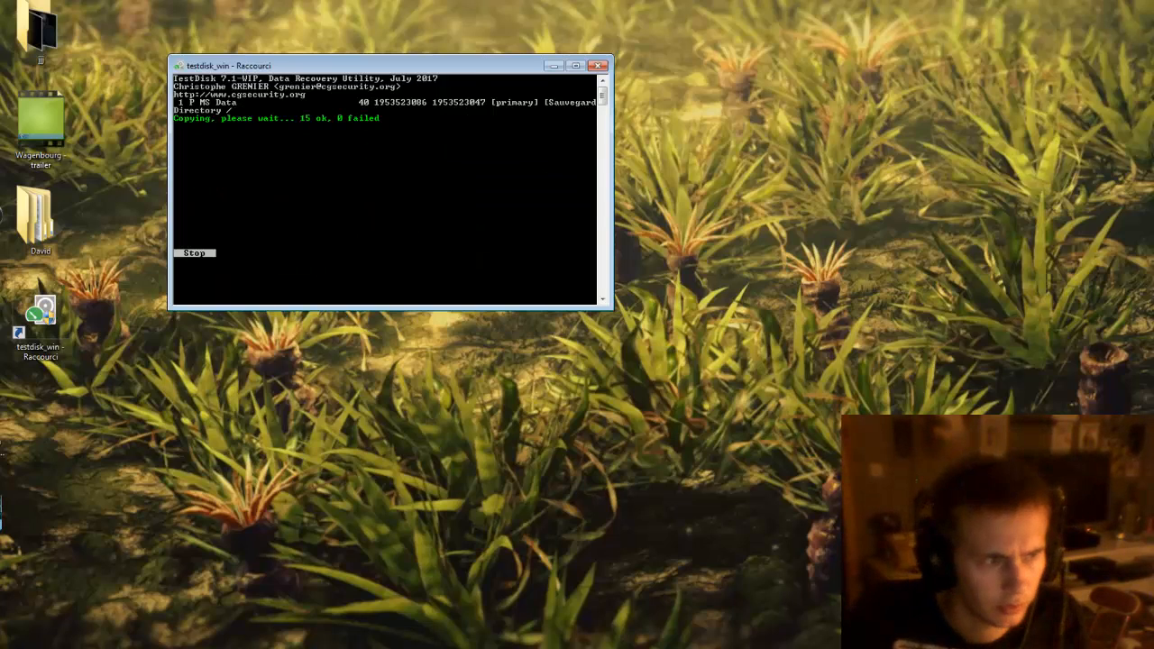
Inspect the copied VirtualDJ and Zicmu folders in D:\Externe sauvegarde with Windows Explorer.
{"action": "key", "text": "super+e"}
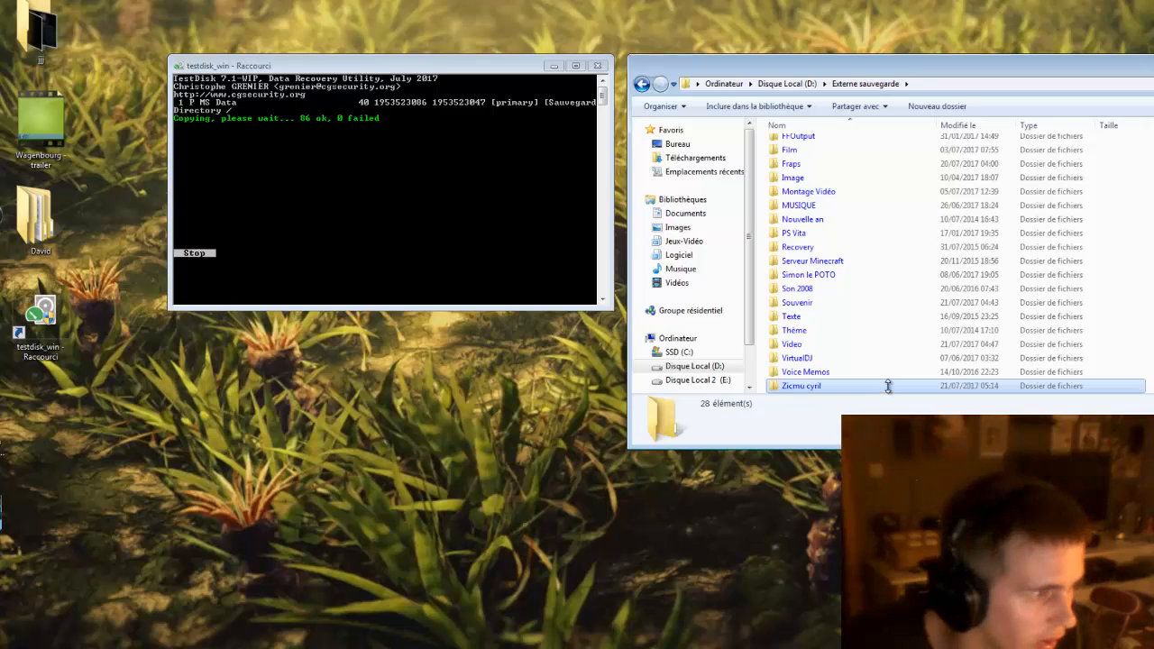
{"action": "left_click", "coordinate": [888, 386]}
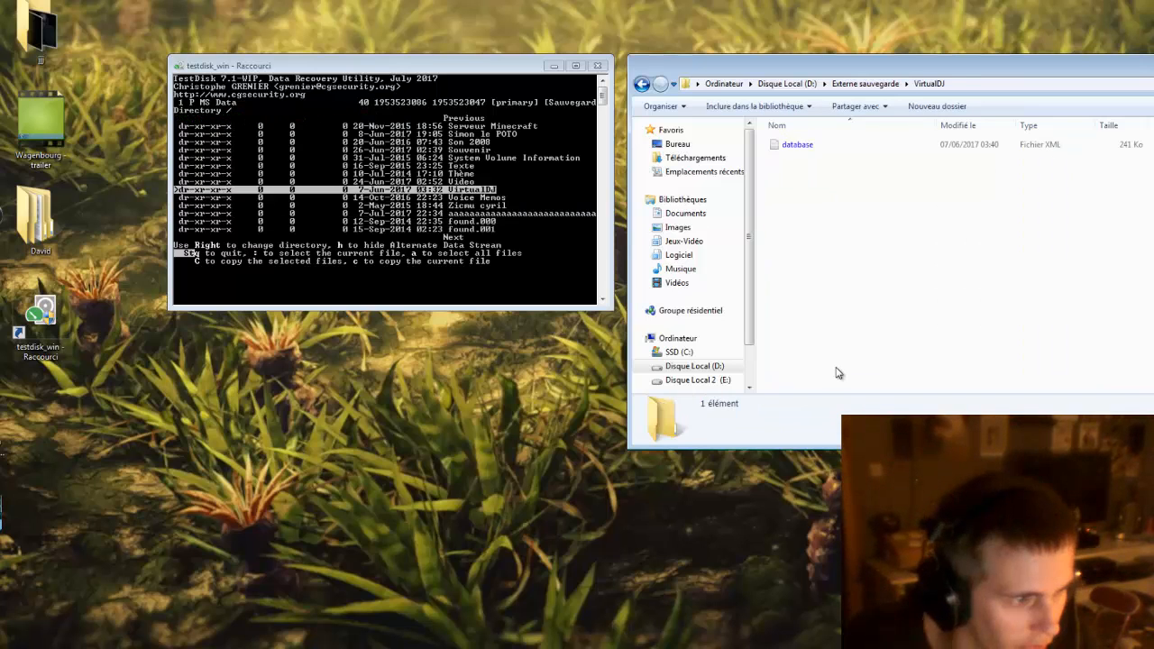
{"action": "key", "text": "alt+Left"}
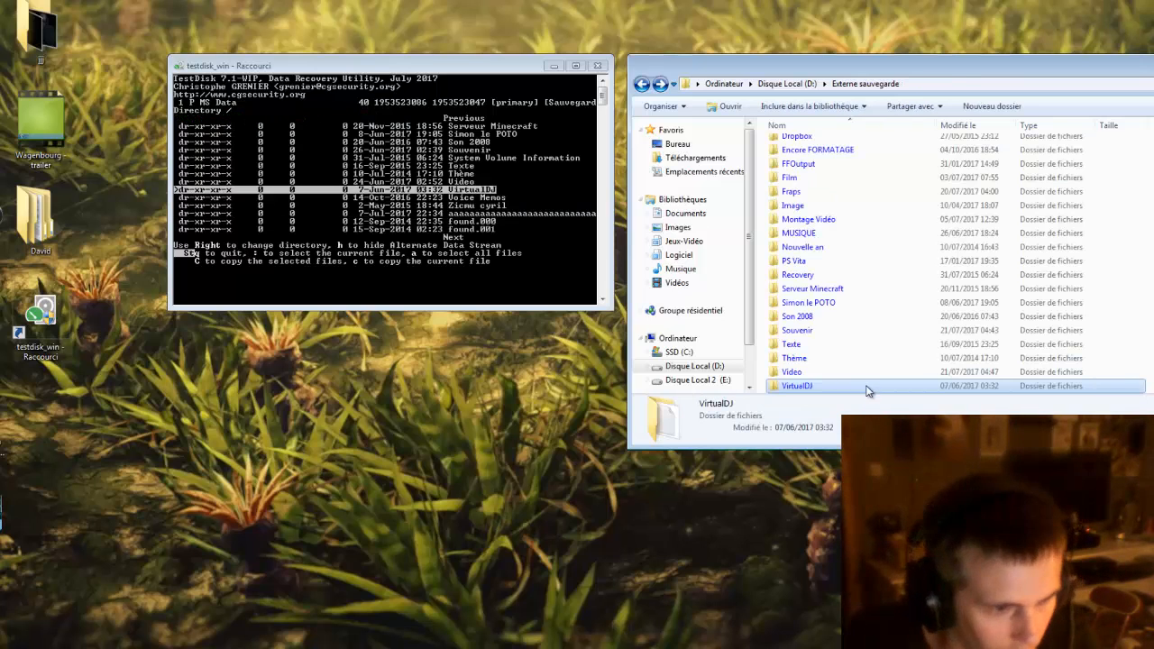
{"action": "key", "text": "Down"}
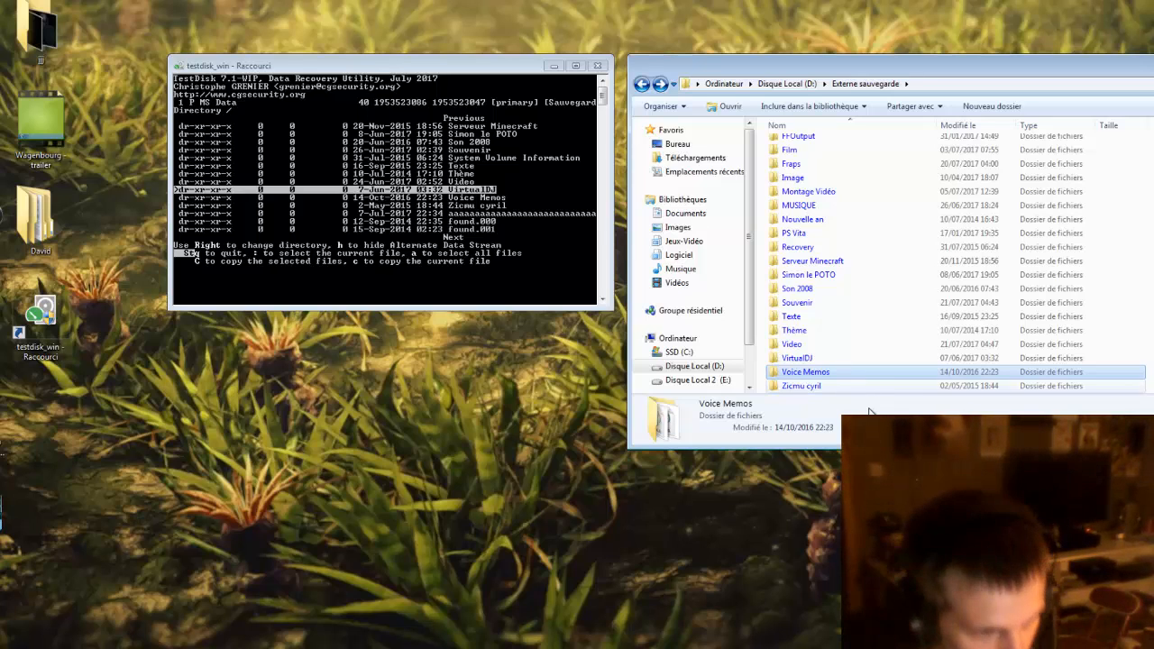
{"action": "key", "text": "Up"}
{"action": "key", "text": "ctrl+space"}
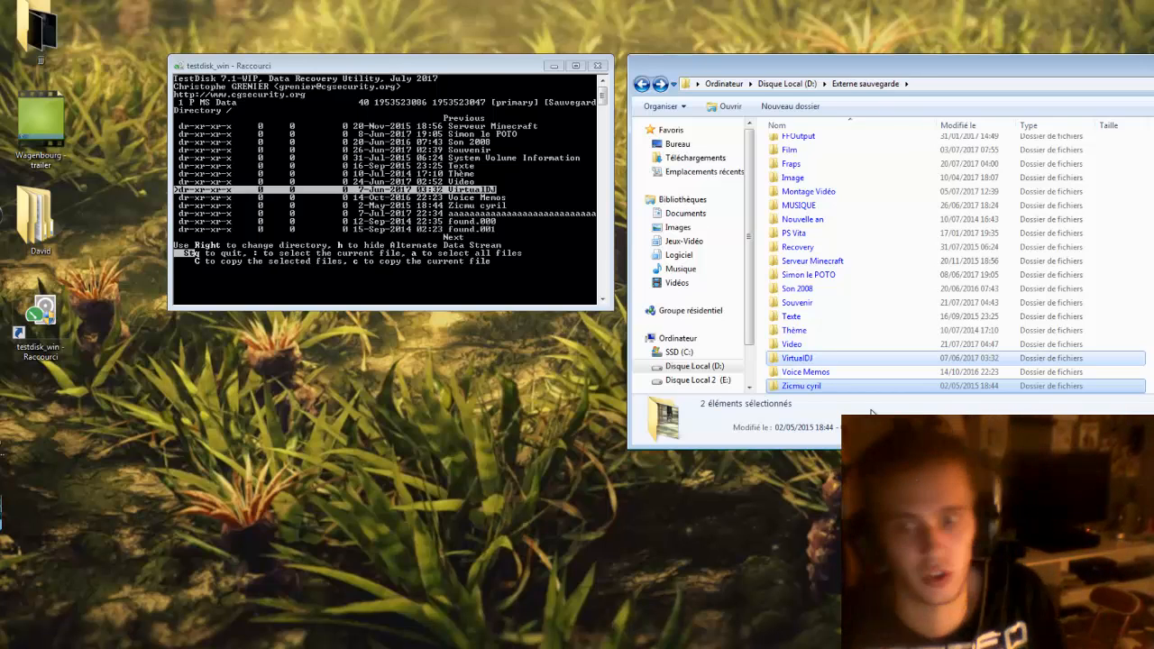
Look back up through TestDisk's root directory list from VirtualDJ to the Fraps folder.
{"action": "left_click", "coordinate": [486, 71]}
{"action": "key", "text": "Up"}
{"action": "key", "text": "Up"}
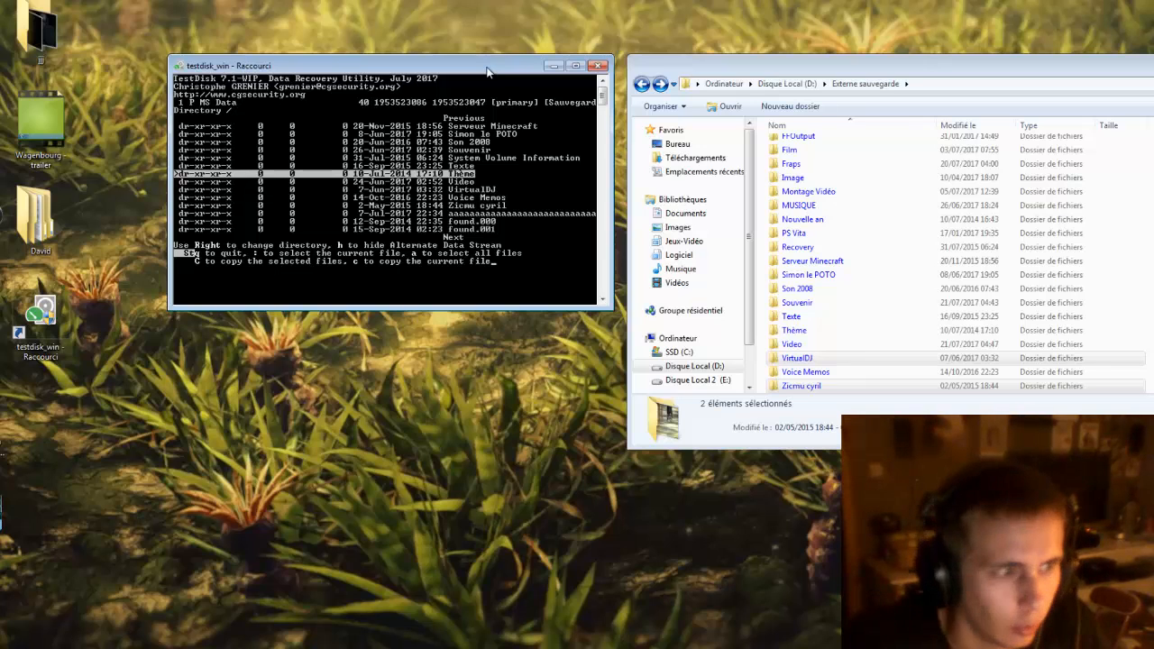
{"action": "key", "text": "Up"}
{"action": "key", "text": "Up"}
{"action": "key", "text": "Up"}
{"action": "key", "text": "Up"}
{"action": "key", "text": "Up"}
{"action": "key", "text": "Up"}
{"action": "key", "text": "Up"}
{"action": "key", "text": "Up"}
{"action": "key", "text": "Up"}
{"action": "key", "text": "Up"}
{"action": "key", "text": "Up"}
{"action": "key", "text": "Up"}
{"action": "key", "text": "Up"}
{"action": "key", "text": "Up"}
{"action": "key", "text": "Up"}
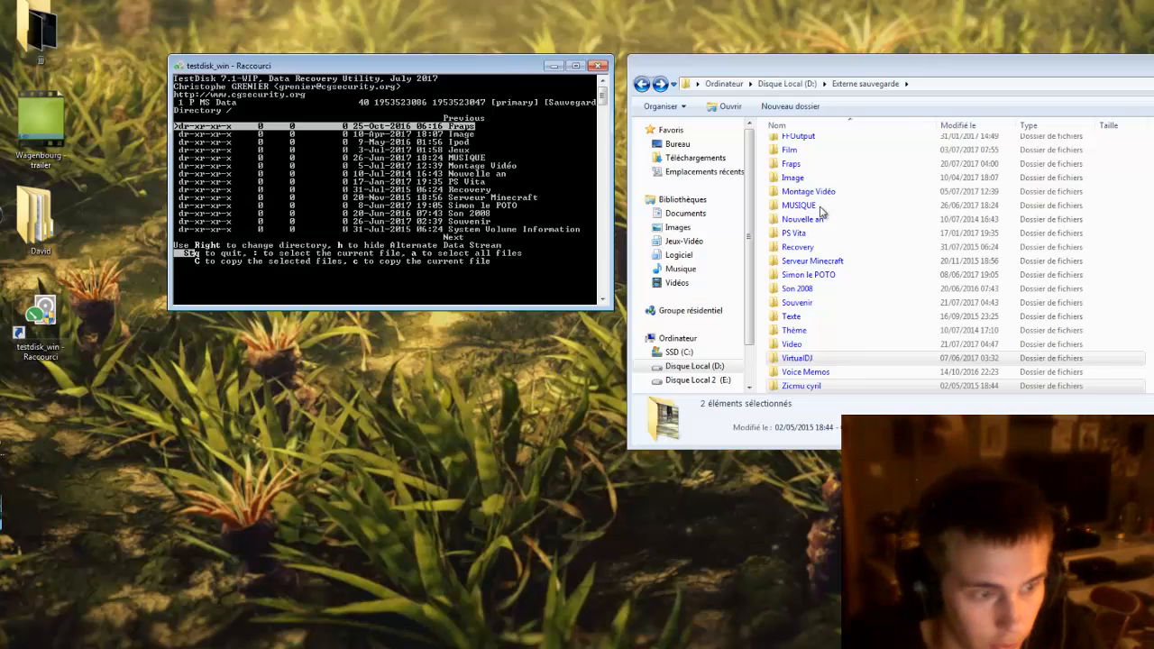
Check the total size of the Externe sauvegarde folder on drive D: in its properties.
{"action": "key", "text": "alt+Up"}
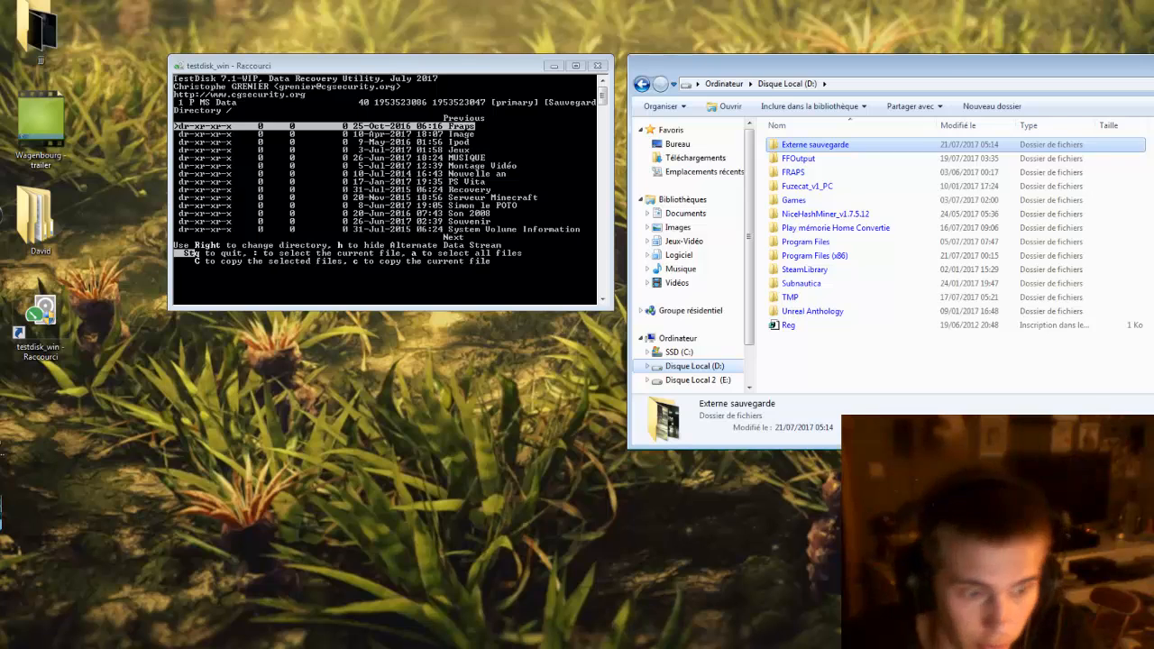
{"action": "right_click", "coordinate": [806, 145]}
{"action": "left_click", "coordinate": [847, 442]}
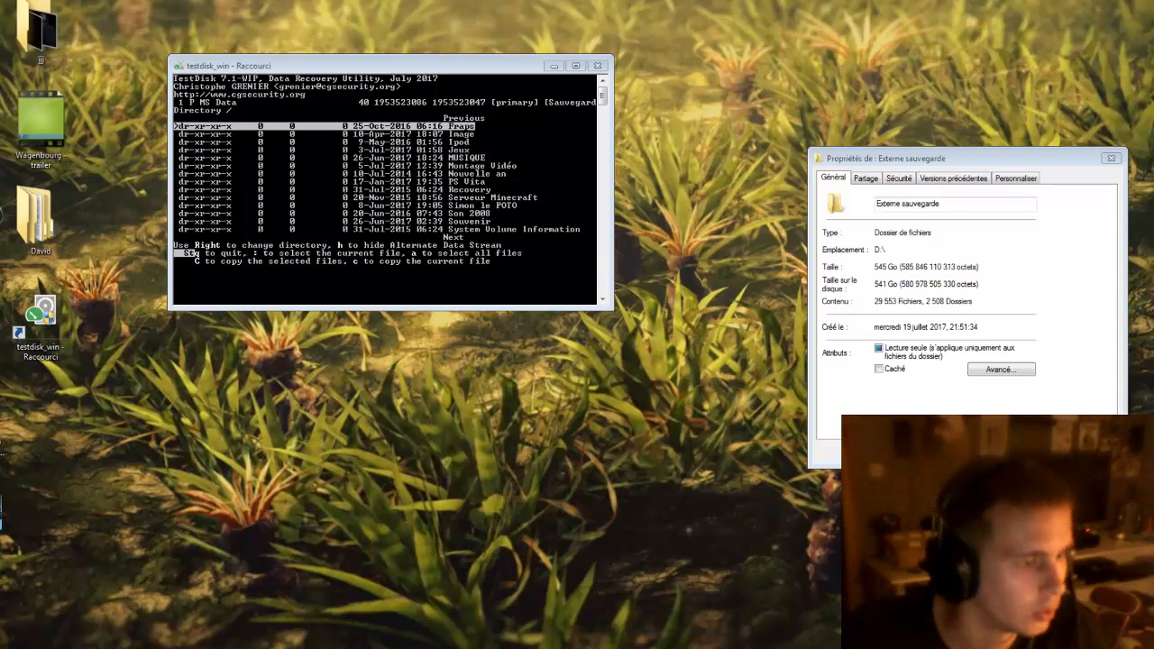
{"action": "left_click", "coordinate": [553, 128]}
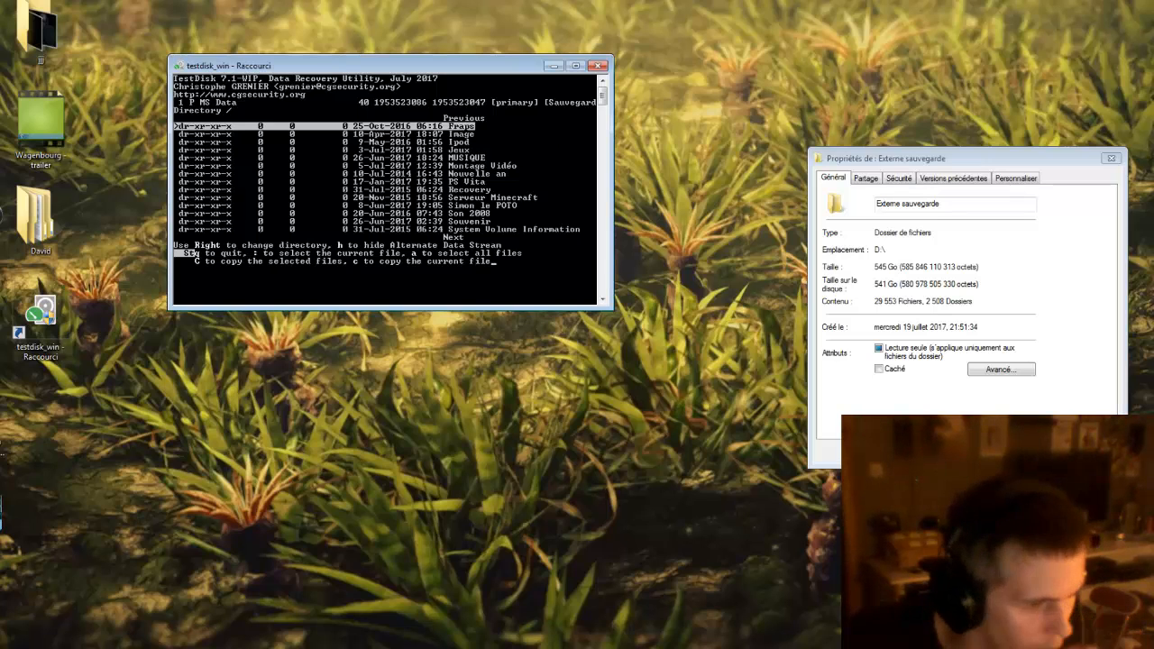
{"action": "left_click", "coordinate": [871, 197]}
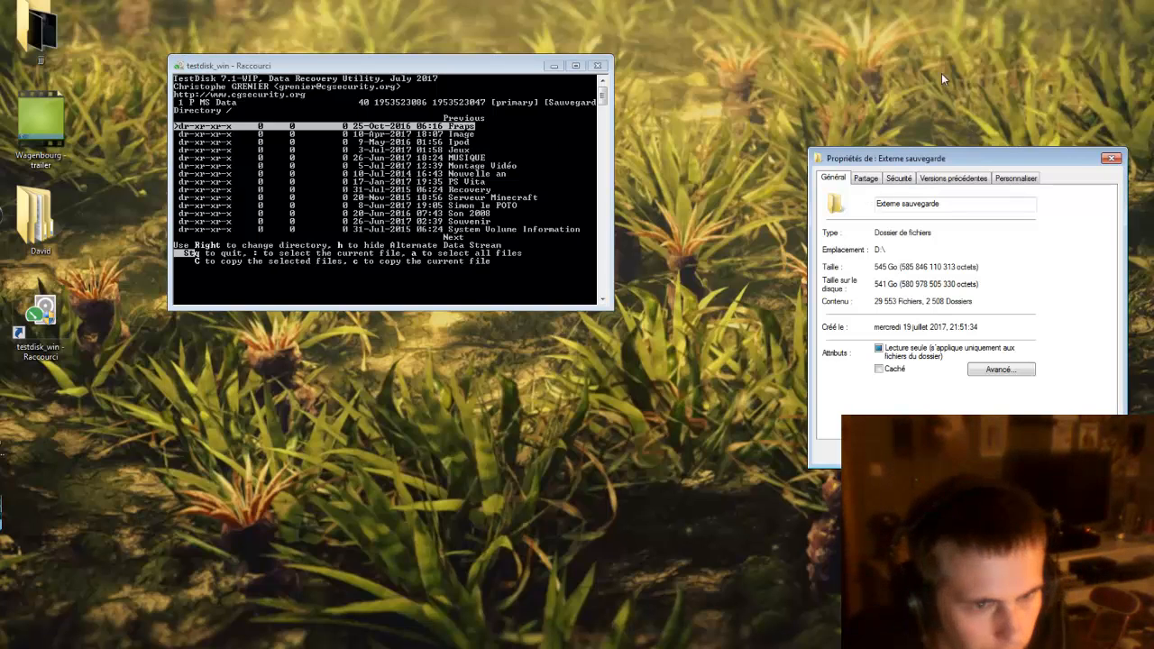
Arrange Windows Explorer and TestDisk side by side, with Explorer showing the contents of D:\Externe sauvegarde.
{"action": "key", "text": "super+e"}
{"action": "key", "text": "d"}
{"action": "key", "text": "Return"}
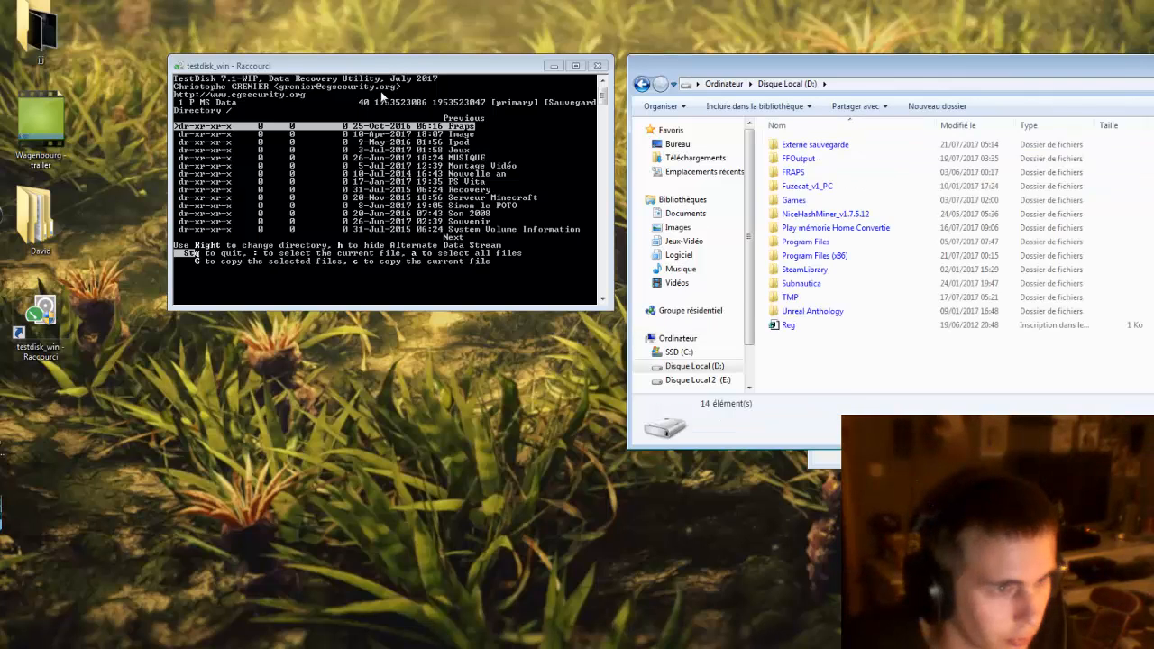
{"action": "key", "text": "super+Right"}
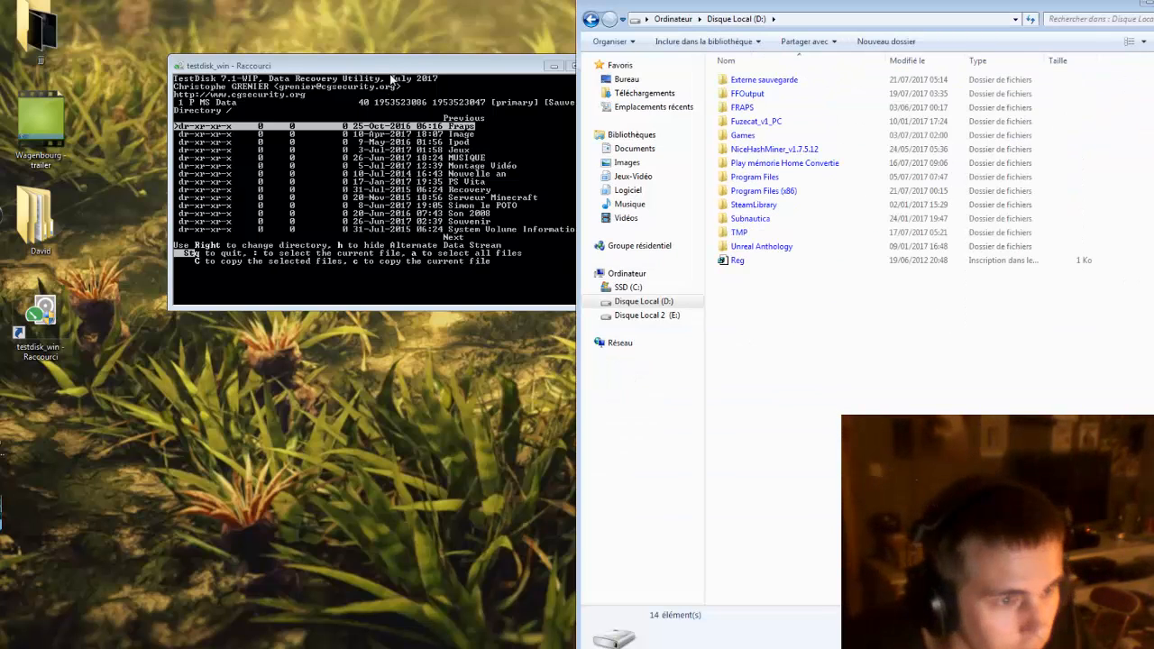
{"action": "key", "text": "super+Left"}
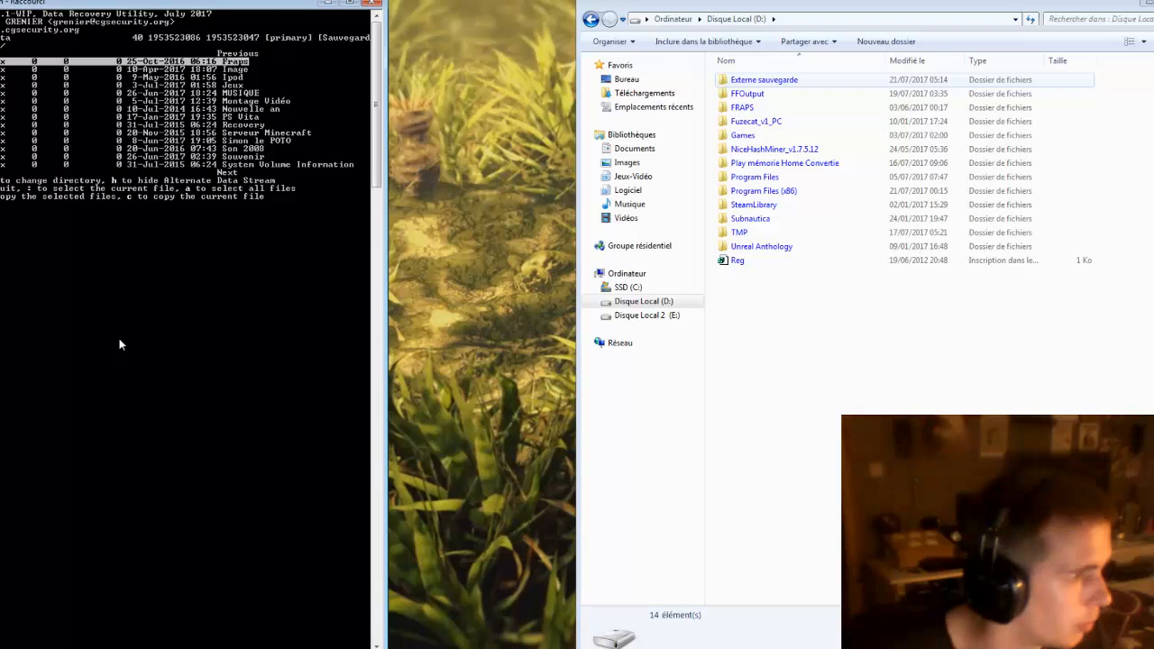
{"action": "key", "text": "Return"}
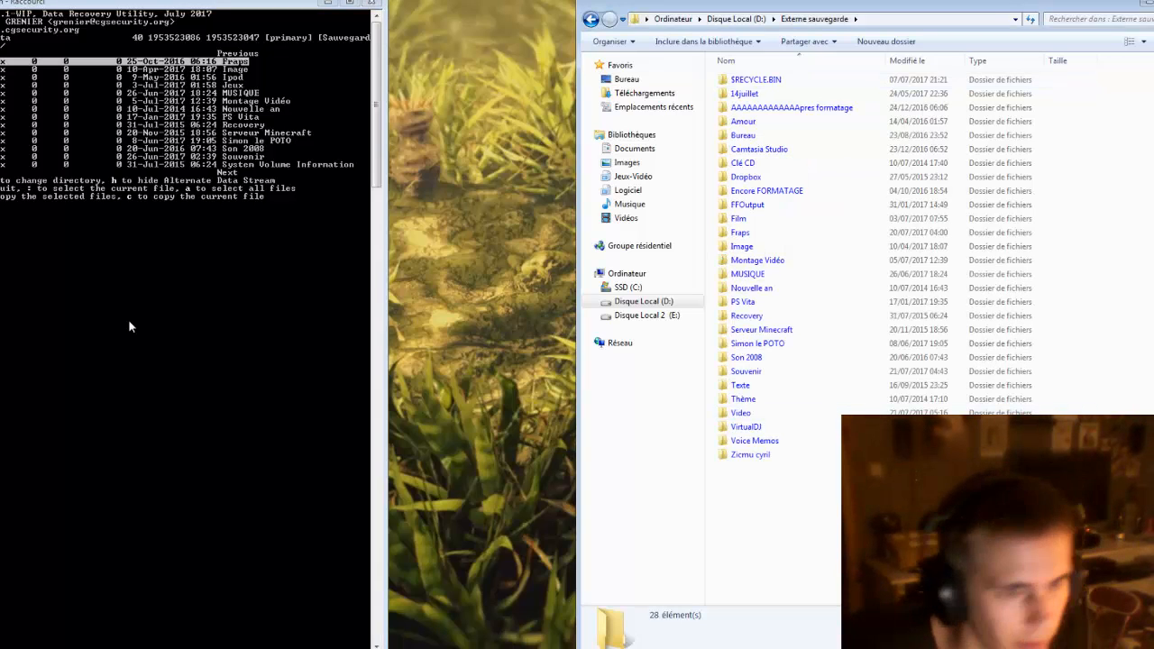
Look up through TestDisk's root directory from Fraps to $RECYCLE.BIN and examine the recovered $RECYCLE.BIN folder's contents in Explorer.
{"action": "left_click", "coordinate": [128, 320]}
{"action": "key", "text": "Up"}
{"action": "key", "text": "Up"}
{"action": "key", "text": "Up"}
{"action": "key", "text": "Up"}
{"action": "key", "text": "Up"}
{"action": "key", "text": "Up"}
{"action": "key", "text": "Up"}
{"action": "key", "text": "Up"}
{"action": "key", "text": "Up"}
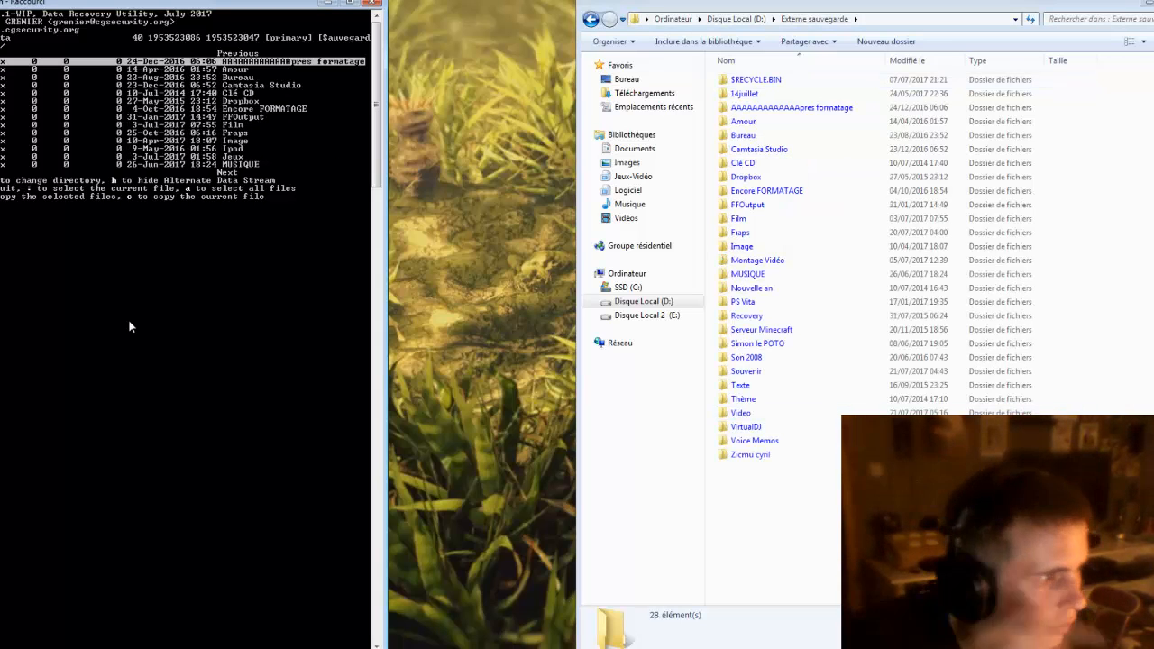
{"action": "key", "text": "Up"}
{"action": "key", "text": "Up"}
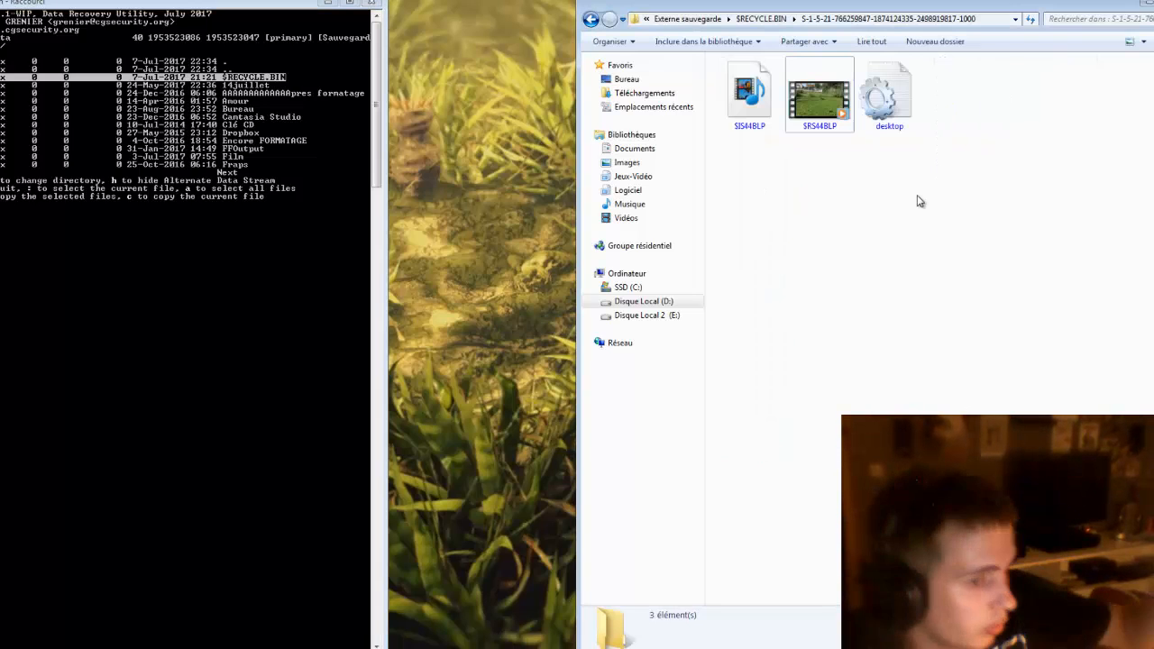
Leave the recovered $RECYCLE.BIN folder, place Explorer beside TestDisk again and reopen D:\Externe sauvegarde.
{"action": "key", "text": "BackSpace"}
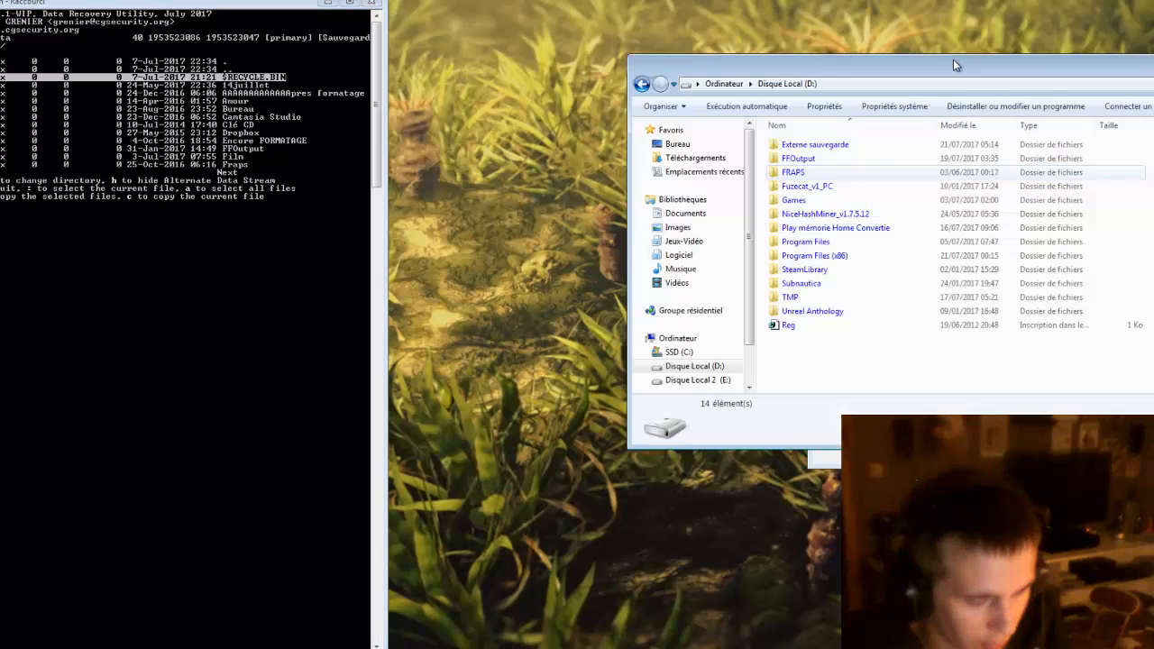
{"action": "left_click_drag", "start_coordinate": [896, 68], "coordinate": [1153, 81]}
{"action": "double_click", "coordinate": [765, 79]}
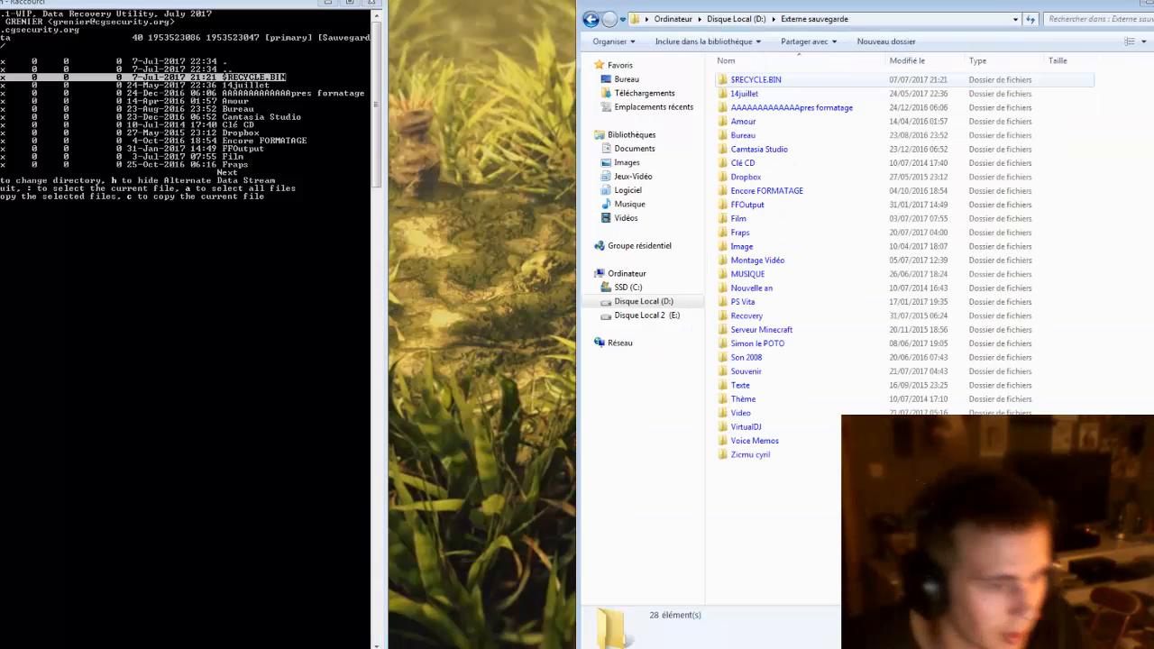
Compare TestDisk's root directory, from 14juillet past Serveur Minecraft and back up, with the folders recovered in Externe sauvegarde.
{"action": "key", "text": "Down"}
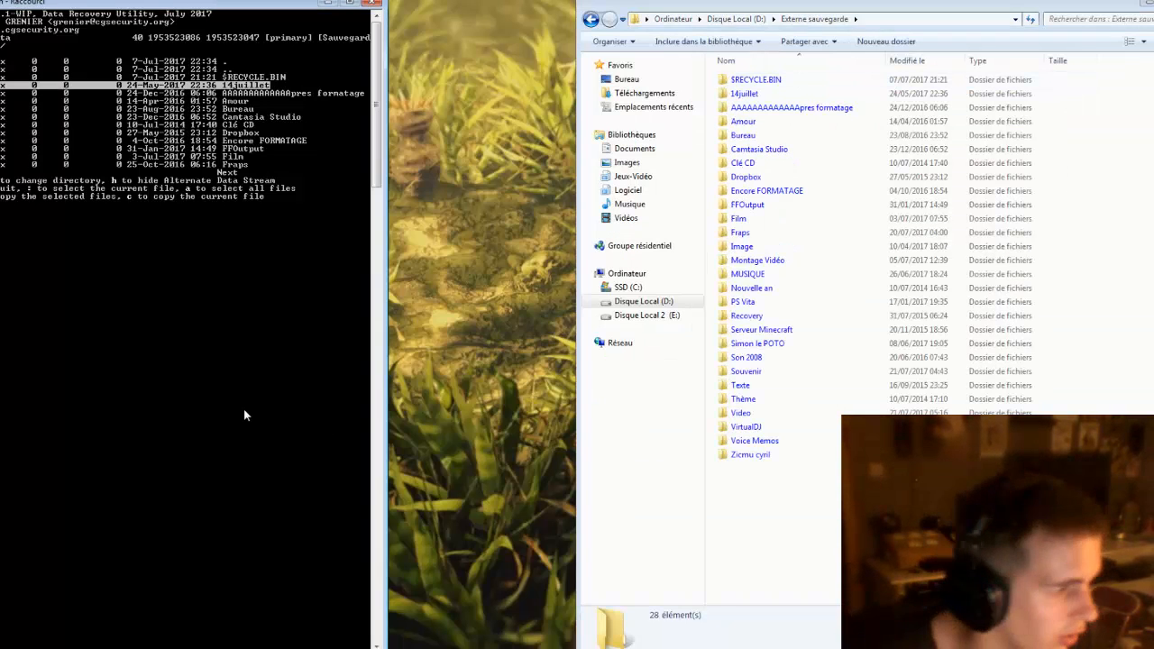
{"action": "key", "text": "Down"}
{"action": "key", "text": "Down"}
{"action": "key", "text": "Down"}
{"action": "key", "text": "Down"}
{"action": "key", "text": "Down"}
{"action": "key", "text": "Down"}
{"action": "key", "text": "Down"}
{"action": "key", "text": "Down"}
{"action": "key", "text": "Down"}
{"action": "key", "text": "Down"}
{"action": "key", "text": "Down"}
{"action": "key", "text": "Down"}
{"action": "key", "text": "Down"}
{"action": "key", "text": "Down"}
{"action": "key", "text": "Down"}
{"action": "key", "text": "Down"}
{"action": "key", "text": "Down"}
{"action": "key", "text": "Down"}
{"action": "key", "text": "Down"}
{"action": "key", "text": "Down"}
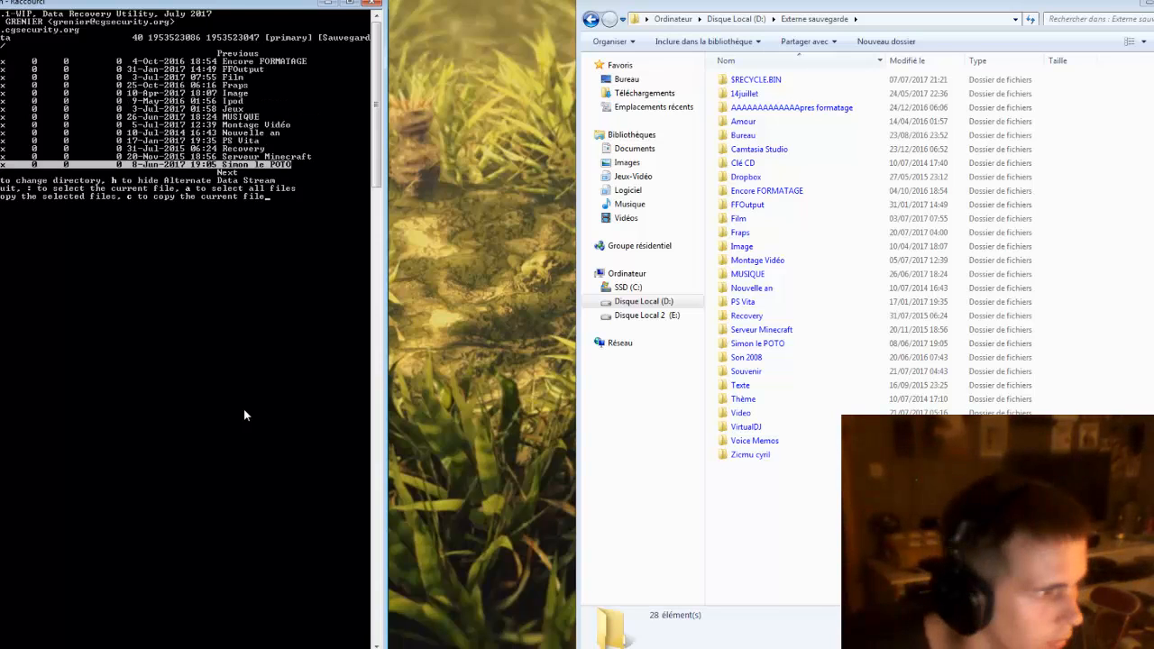
{"action": "key", "text": "Up"}
{"action": "key", "text": "Up"}
{"action": "key", "text": "Up"}
{"action": "key", "text": "Up"}
{"action": "key", "text": "Up"}
{"action": "key", "text": "Up"}
{"action": "key", "text": "Up"}
{"action": "key", "text": "Up"}
{"action": "key", "text": "Up"}
{"action": "key", "text": "Up"}
{"action": "key", "text": "Up"}
{"action": "key", "text": "Up"}
{"action": "key", "text": "Up"}
{"action": "key", "text": "Up"}
{"action": "key", "text": "Up"}
{"action": "key", "text": "Up"}
{"action": "key", "text": "Up"}
{"action": "key", "text": "Up"}
{"action": "key", "text": "Up"}
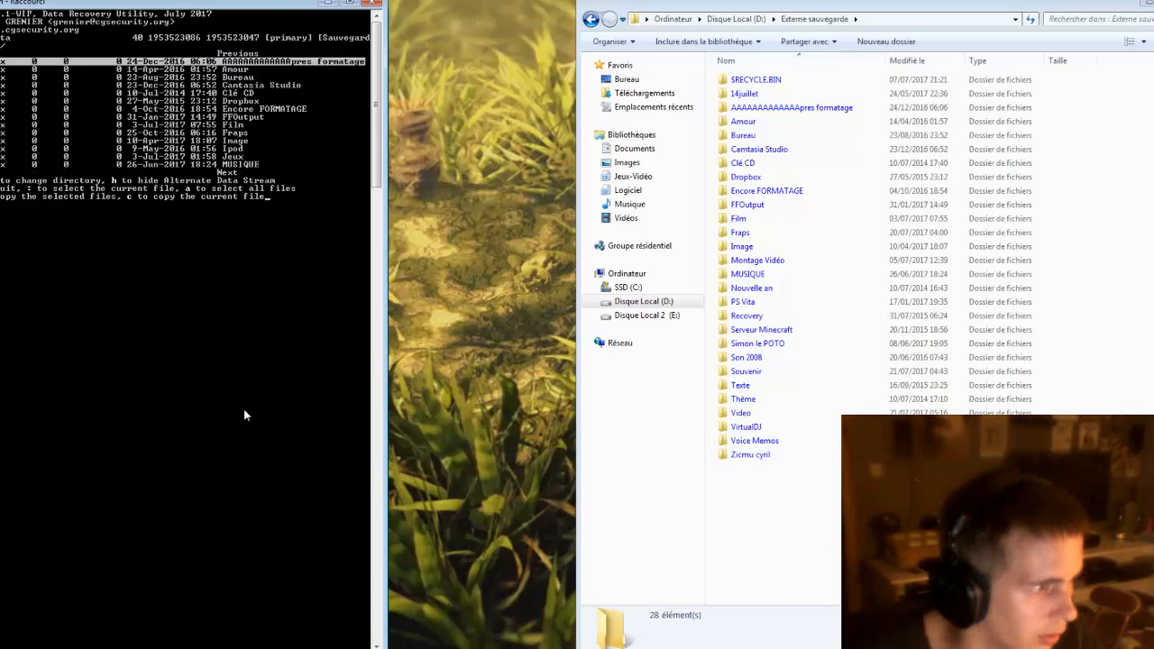
Mark the root folders from $RECYCLE.BIN through Dropbox in TestDisk for copying.
{"action": "key", "text": "Up"}
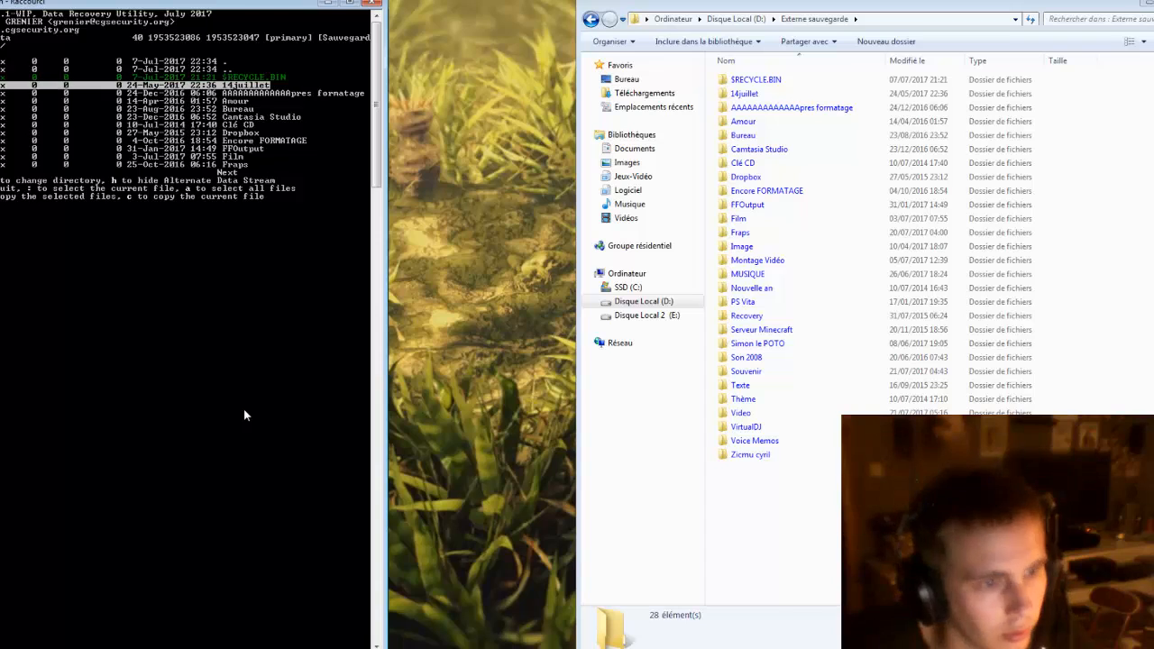
{"action": "key", "text": "Down"}
{"action": "key", "text": "colon"}
{"action": "key", "text": "colon"}
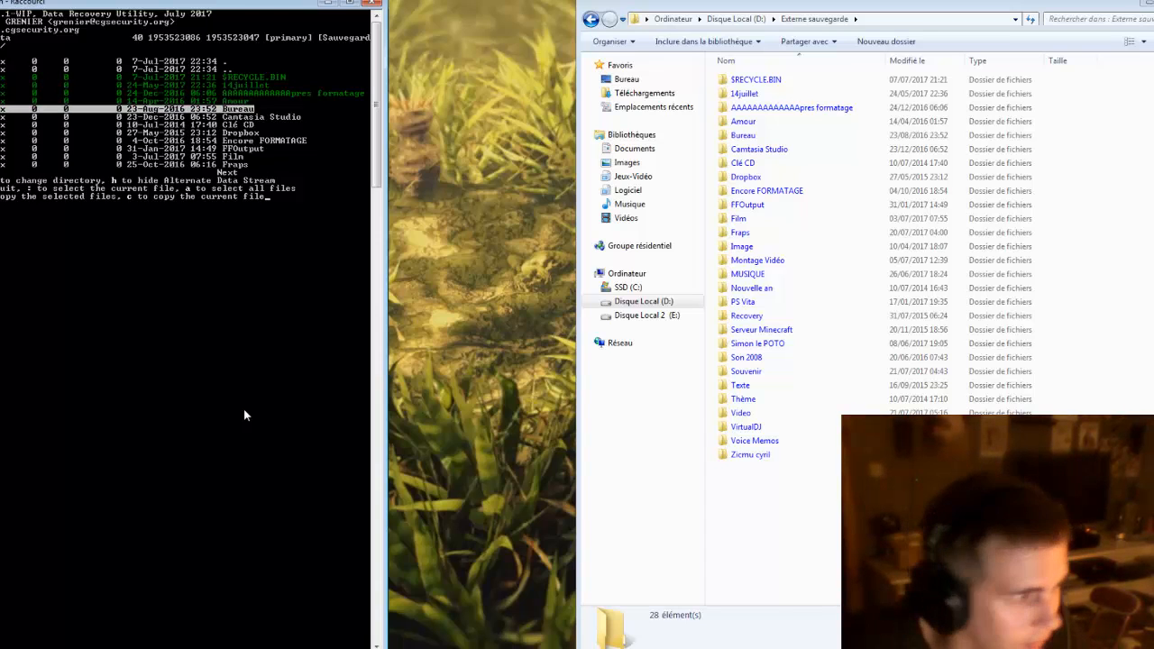
{"action": "key", "text": "colon"}
{"action": "key", "text": "colon"}
{"action": "key", "text": "colon"}
{"action": "key", "text": "colon"}
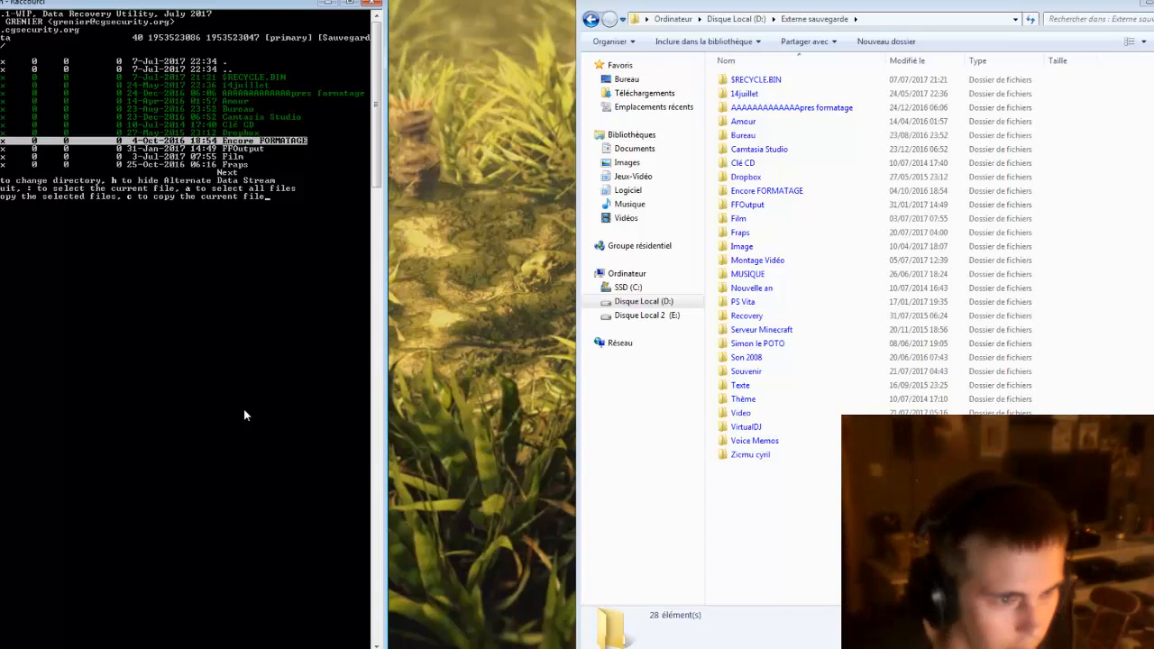
Mark the root folders from Encore FORMATAGE through Recovery in TestDisk for copying, leaving out Ipod and Jeux.
{"action": "key", "text": "colon"}
{"action": "key", "text": "colon"}
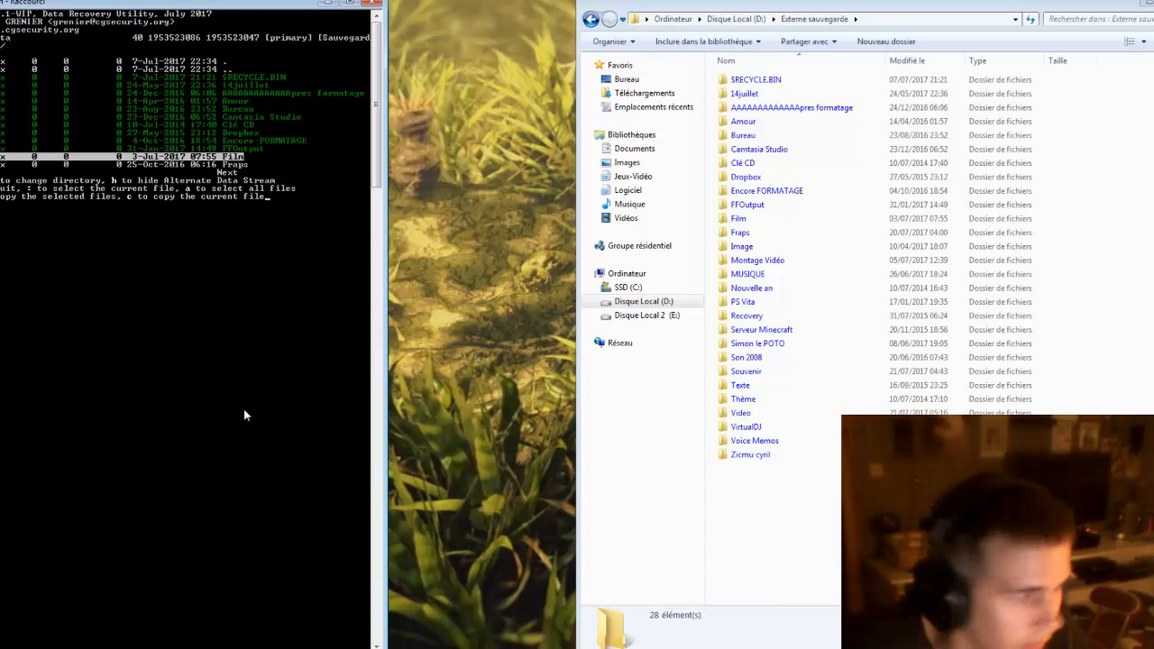
{"action": "key", "text": "colon"}
{"action": "key", "text": "colon"}
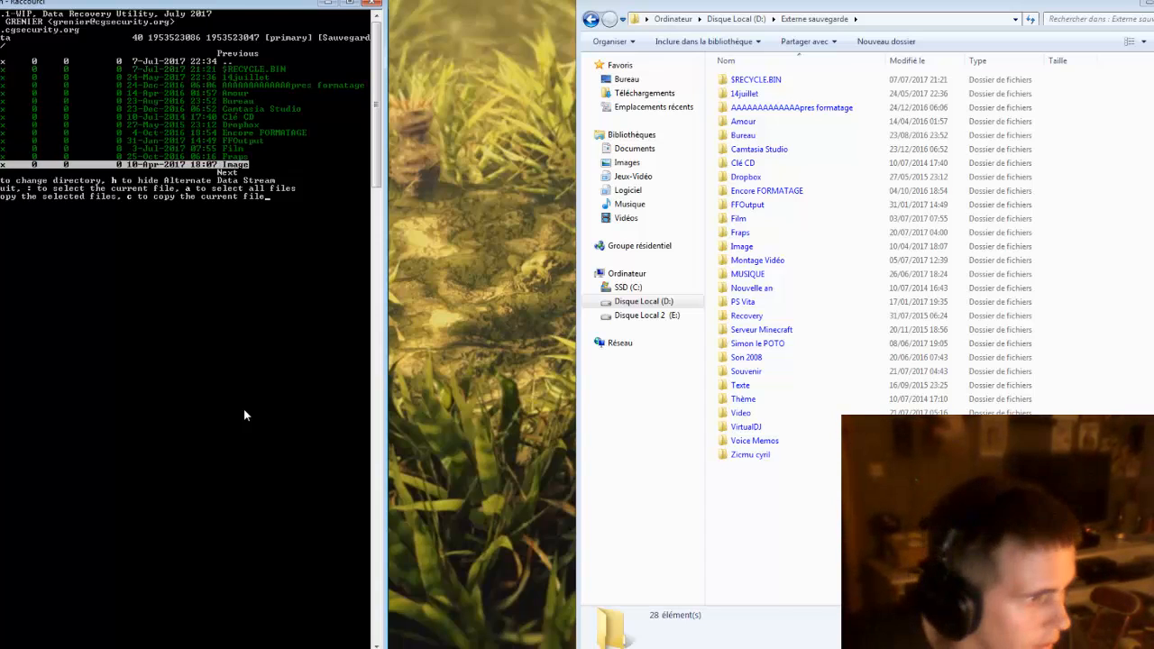
{"action": "key", "text": "colon"}
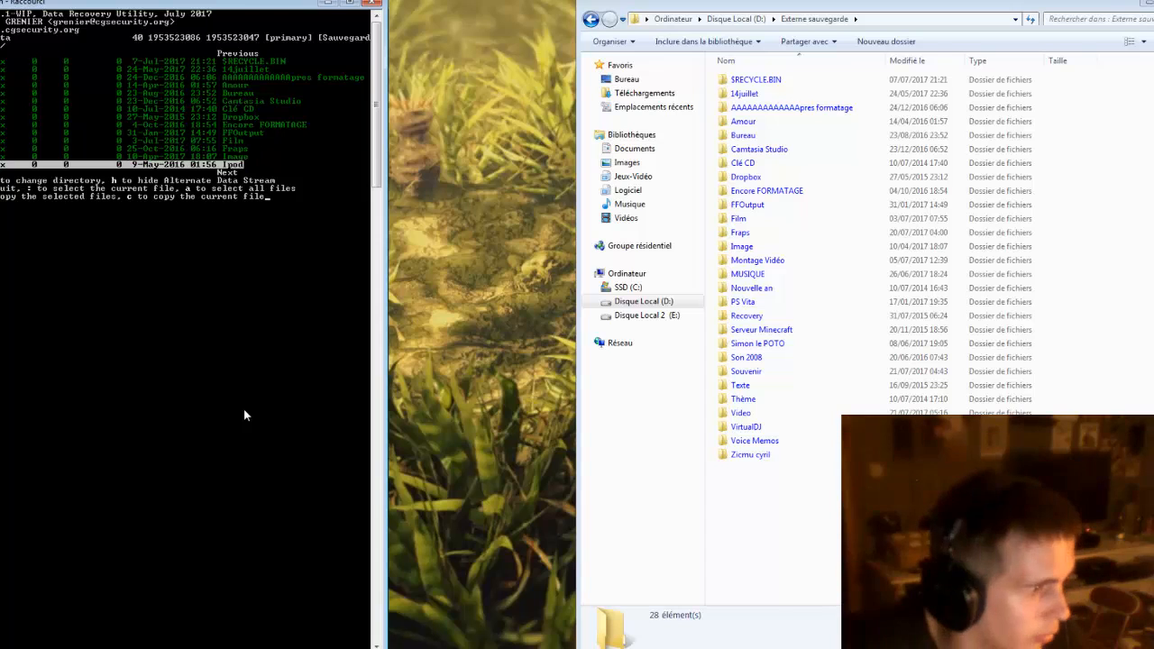
{"action": "key", "text": "Down"}
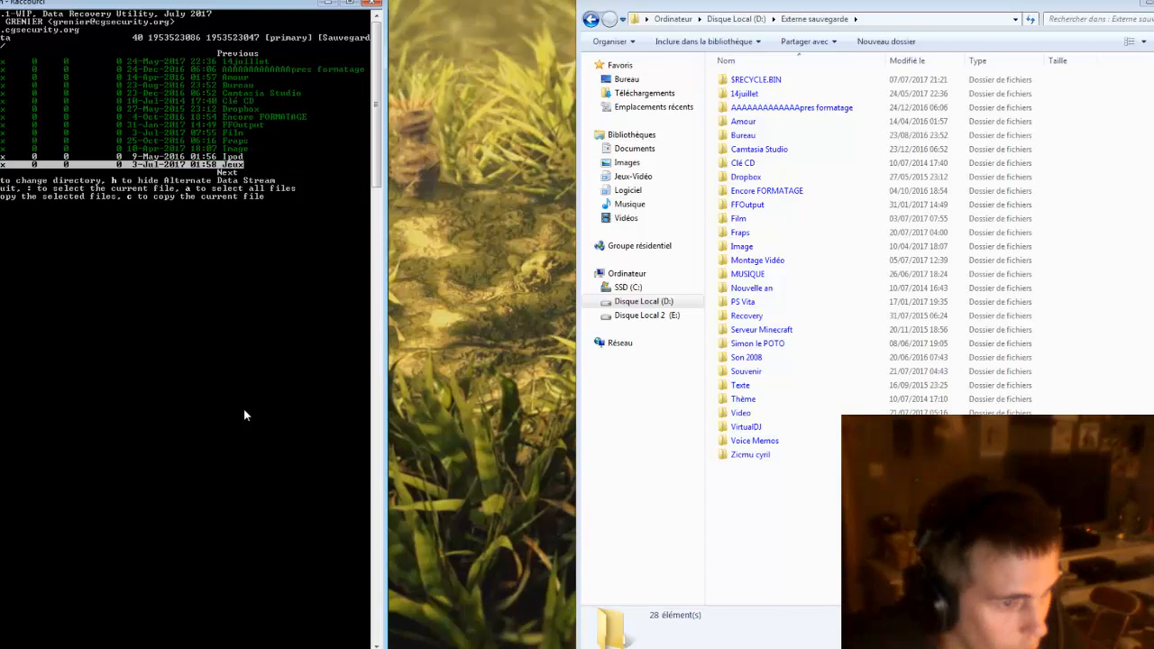
{"action": "key", "text": "Down"}
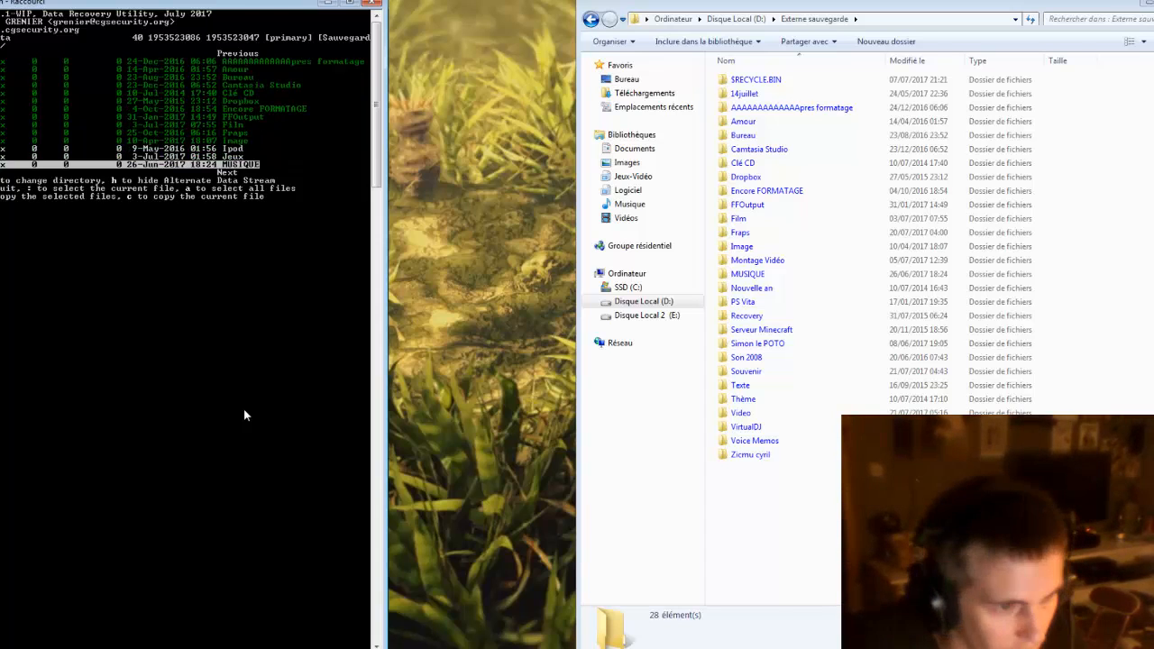
{"action": "key", "text": "colon"}
{"action": "key", "text": "colon"}
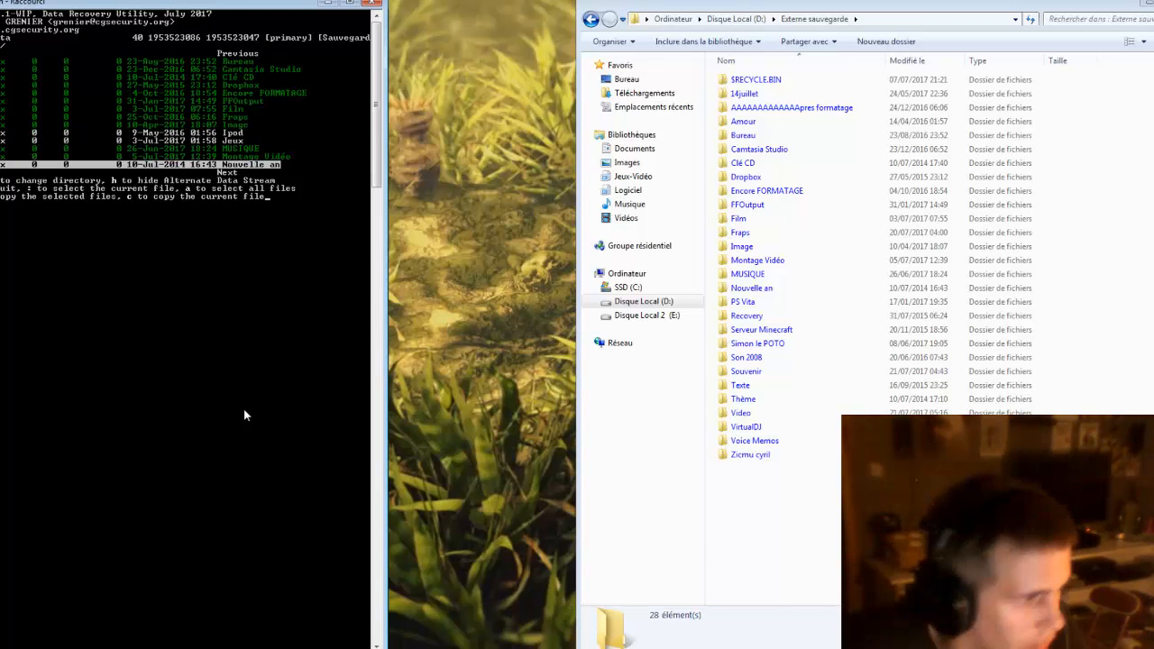
{"action": "key", "text": "colon"}
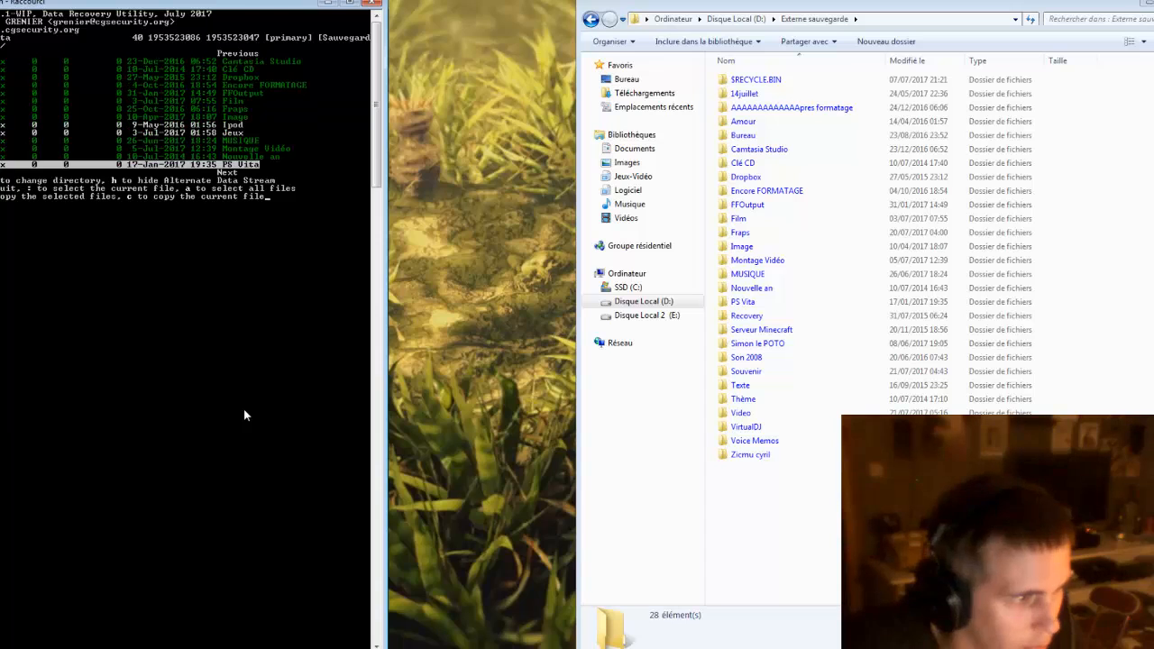
{"action": "key", "text": "colon"}
{"action": "key", "text": "colon"}
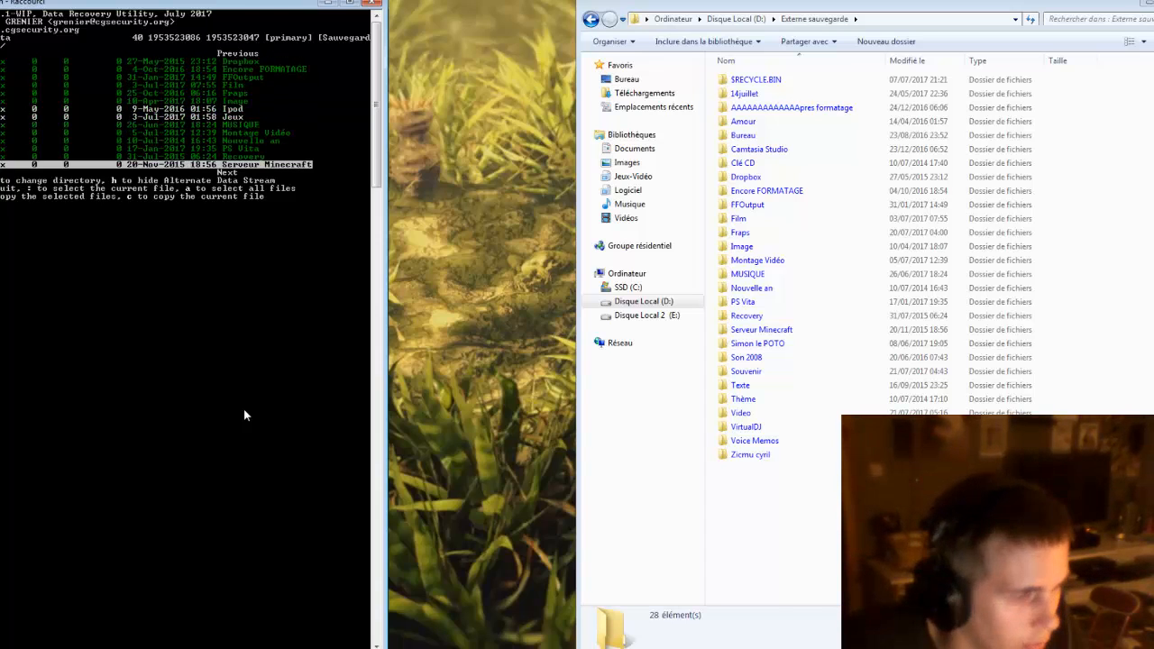
Examine the recovered Recovery folder and its Logs subfolder in Explorer, and return to Externe sauvegarde.
{"action": "double_click", "coordinate": [749, 315]}
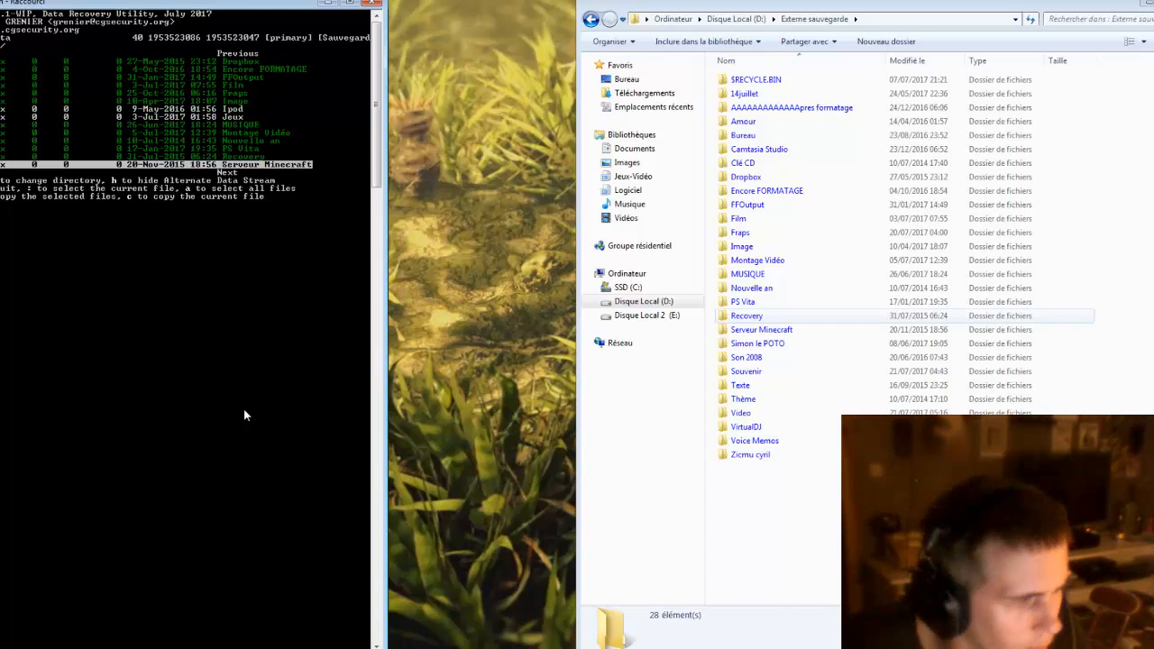
{"action": "double_click", "coordinate": [784, 85]}
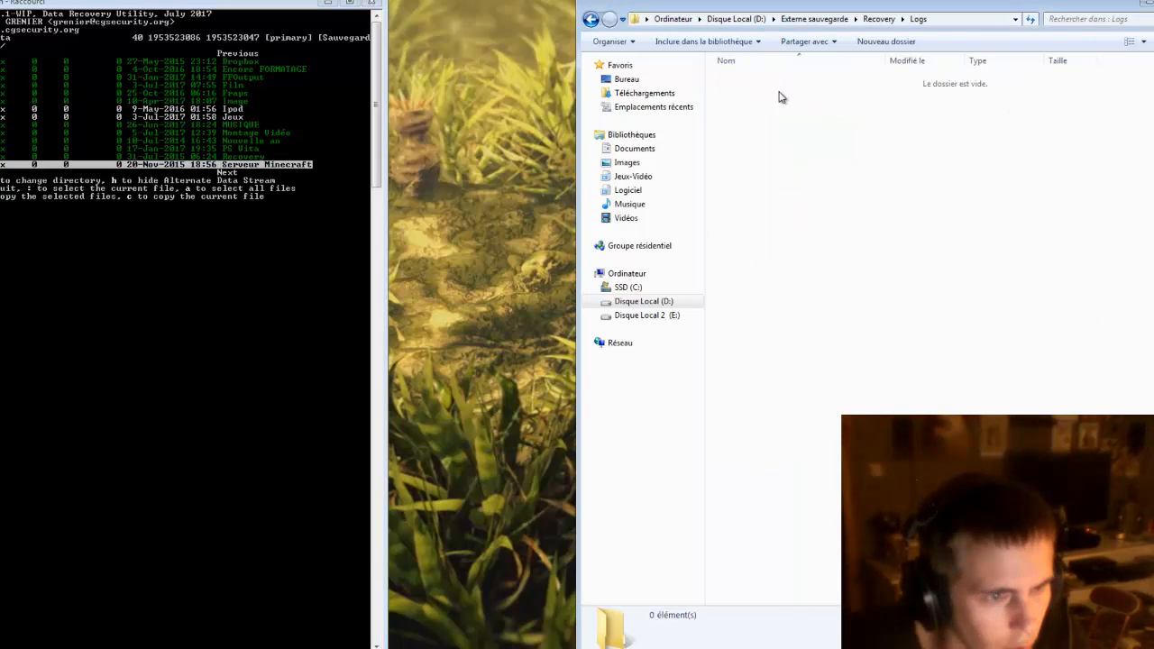
{"action": "key", "text": "BackSpace"}
{"action": "key", "text": "BackSpace"}
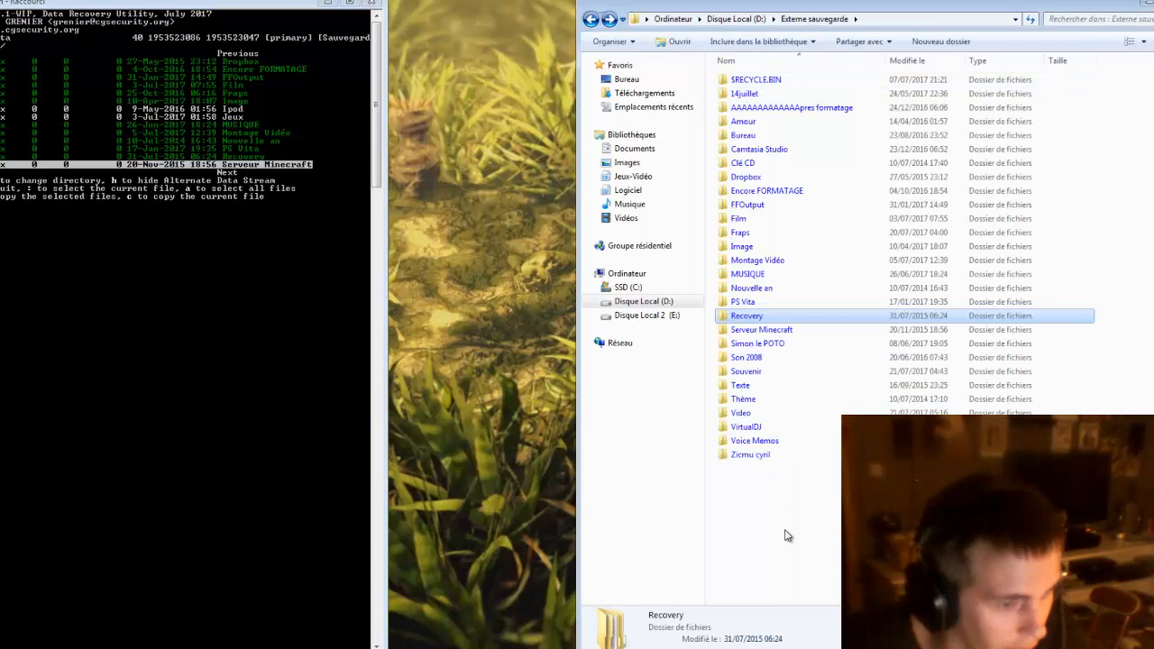
Mark the root folders from Serveur Minecraft through Zicmu cyril in TestDisk for copying, leaving out System Volume Information.
{"action": "left_click", "coordinate": [305, 358]}
{"action": "key", "text": "Down"}
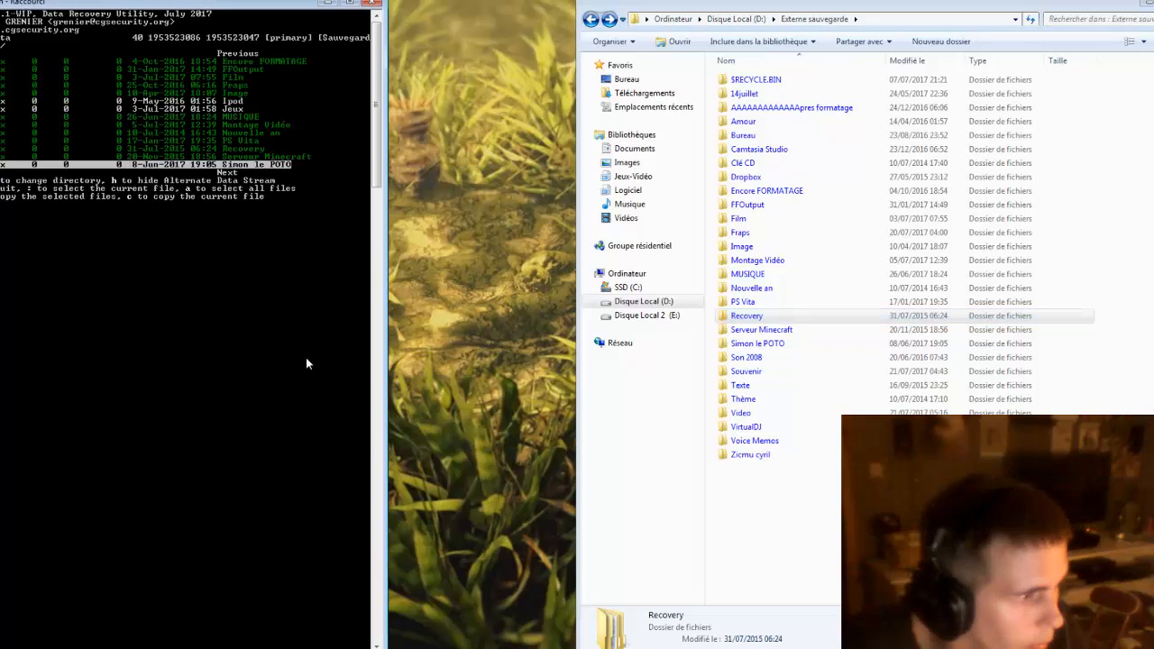
{"action": "key", "text": "Down"}
{"action": "key", "text": "Down"}
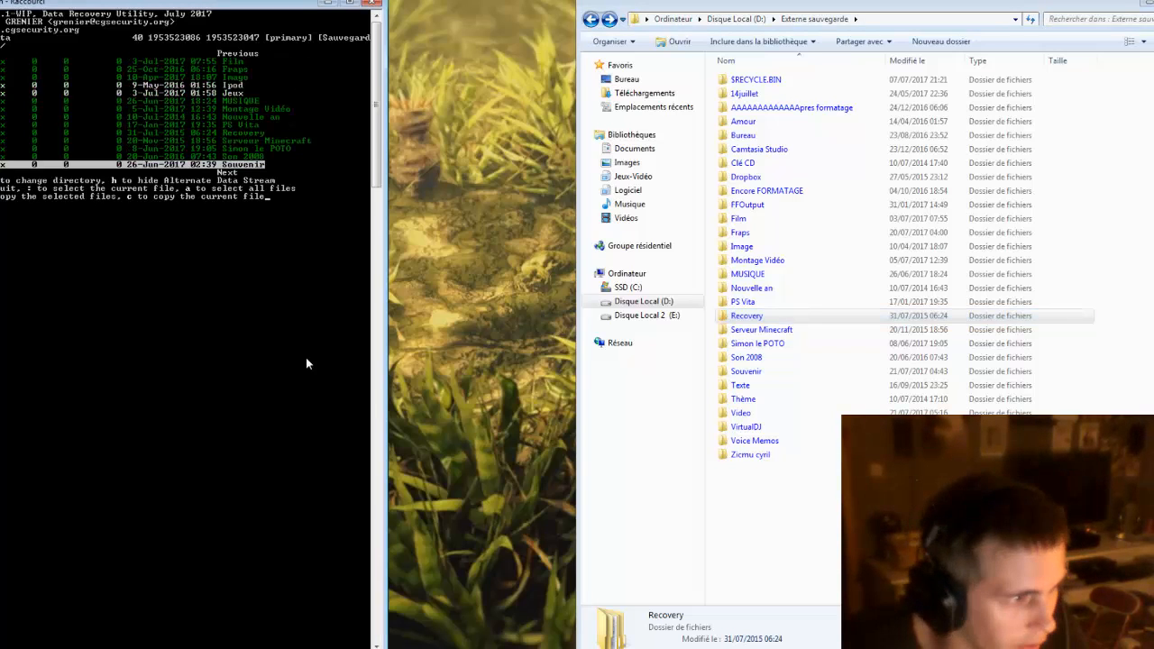
{"action": "key", "text": "Down"}
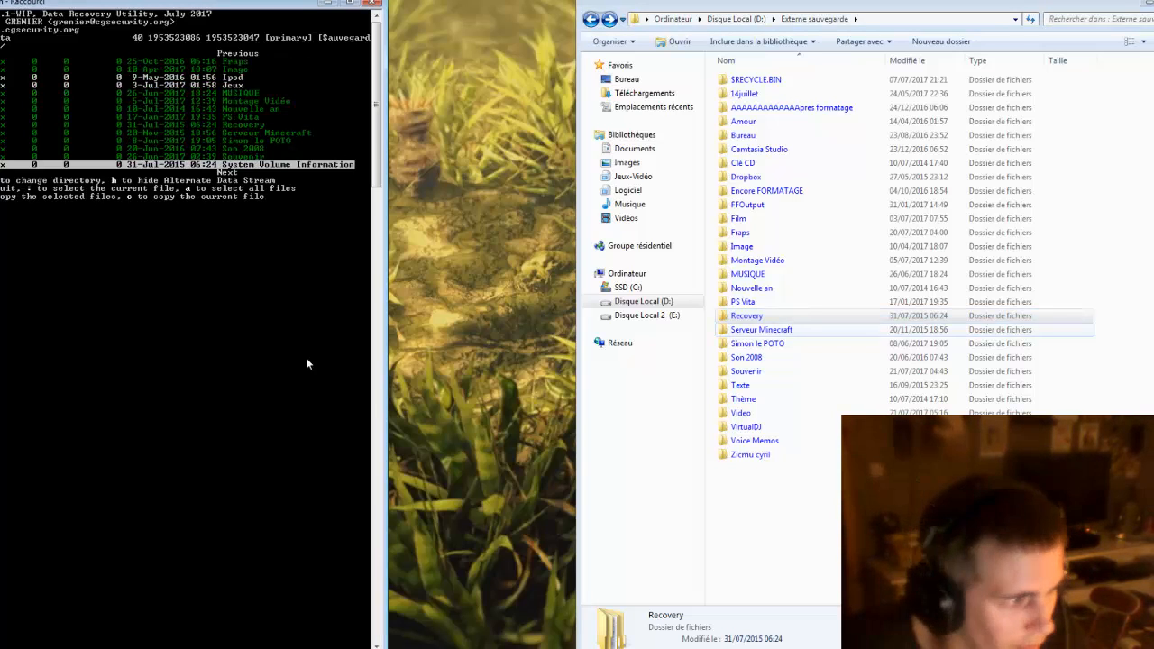
{"action": "key", "text": "Down"}
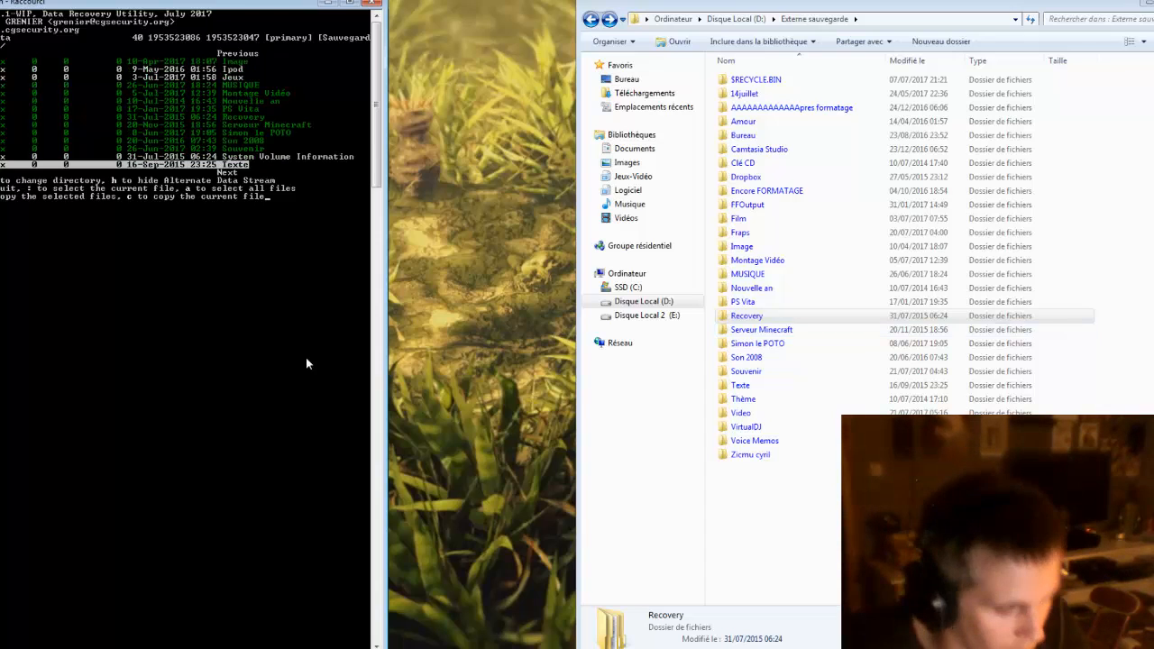
{"action": "key", "text": "Down"}
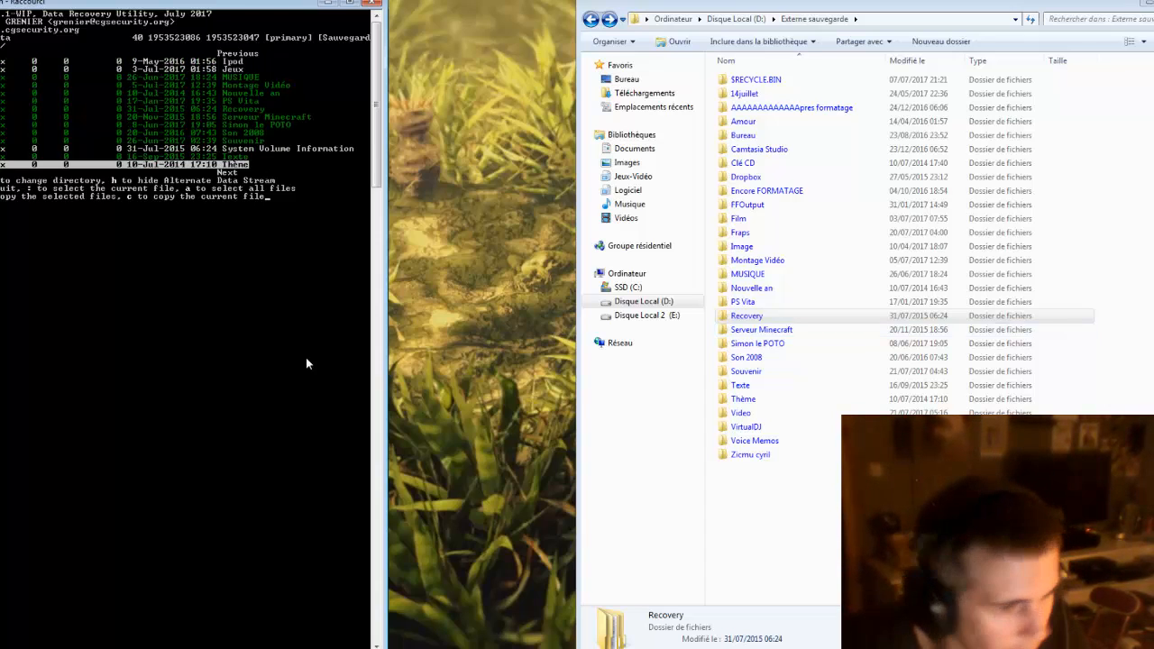
{"action": "key", "text": "Down"}
{"action": "key", "text": "Down"}
{"action": "key", "text": "Down"}
{"action": "key", "text": "Down"}
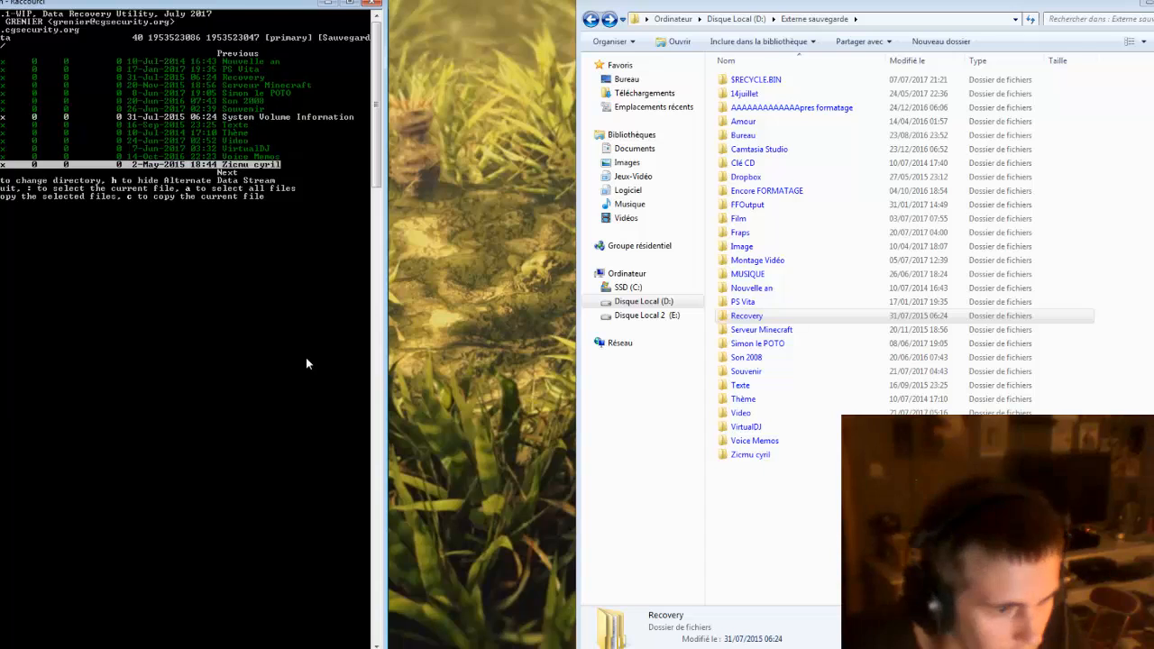
{"action": "key", "text": "Down"}
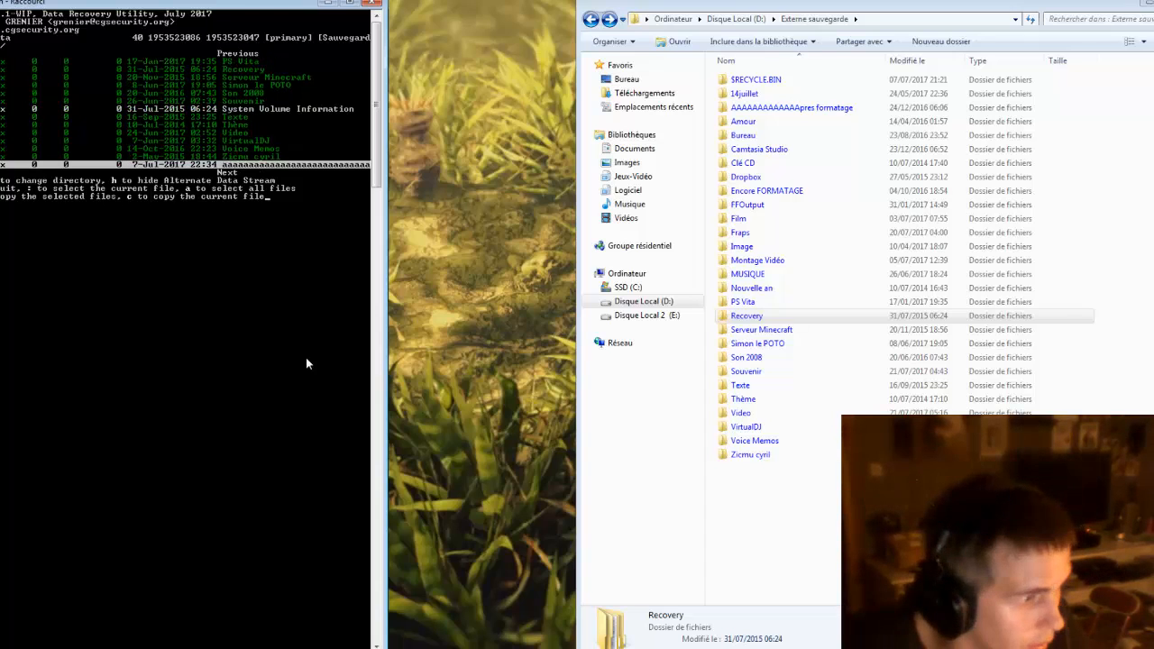
Mark every entry of TestDisk's root directory for copying, and unmark the folders from $RECYCLE.BIN through Fraps.
{"action": "key", "text": "Up"}
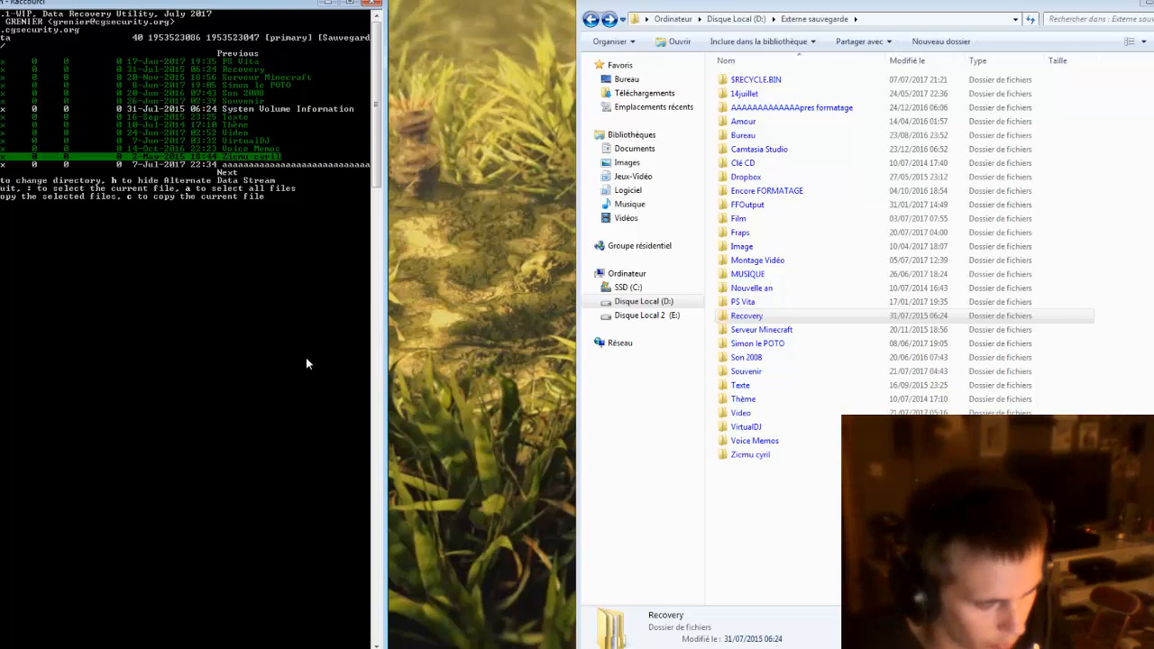
{"action": "key", "text": "Up"}
{"action": "key", "text": "Page_Up"}
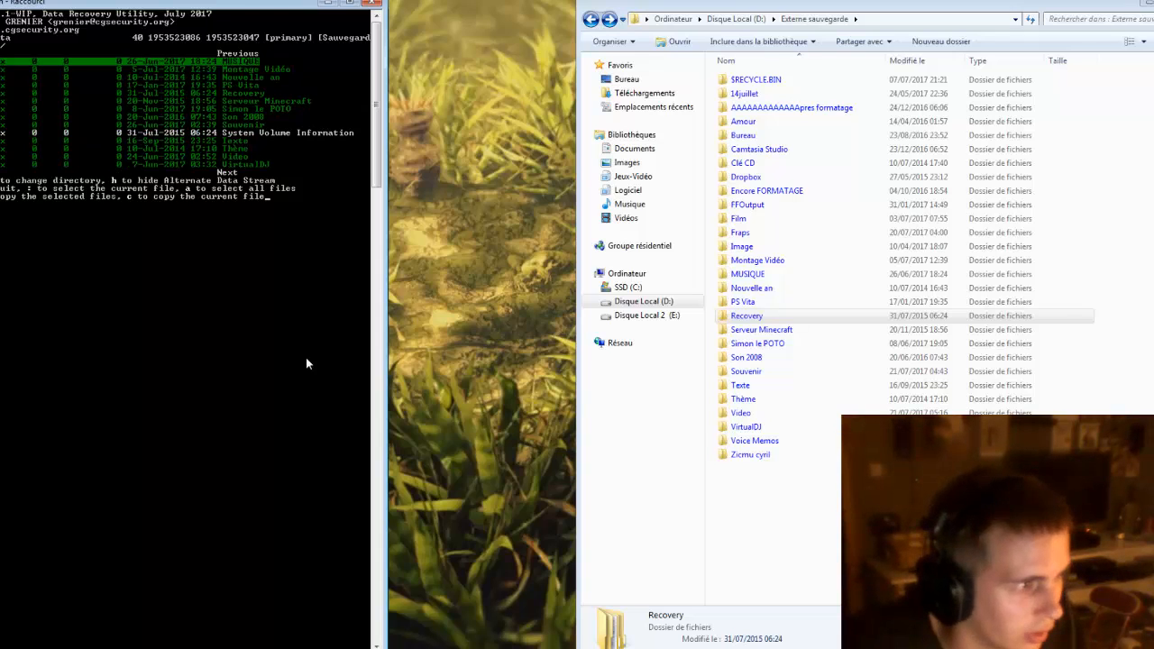
{"action": "key", "text": "Page_Up"}
{"action": "key", "text": "Down"}
{"action": "key", "text": "Down"}
{"action": "key", "text": "Down"}
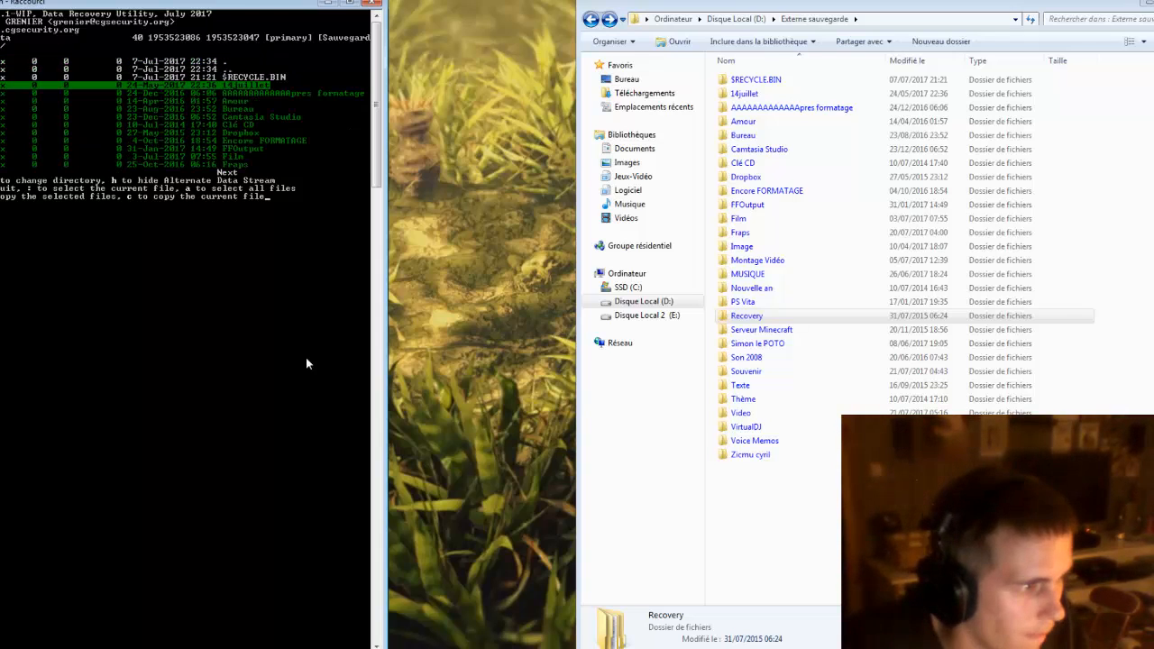
{"action": "key", "text": "Down"}
{"action": "key", "text": "Down"}
{"action": "key", "text": "Down"}
{"action": "key", "text": "Down"}
{"action": "key", "text": "Down"}
{"action": "key", "text": "Down"}
{"action": "key", "text": "Down"}
{"action": "key", "text": "Down"}
{"action": "key", "text": "Down"}
{"action": "key", "text": "Down"}
{"action": "key", "text": "Down"}
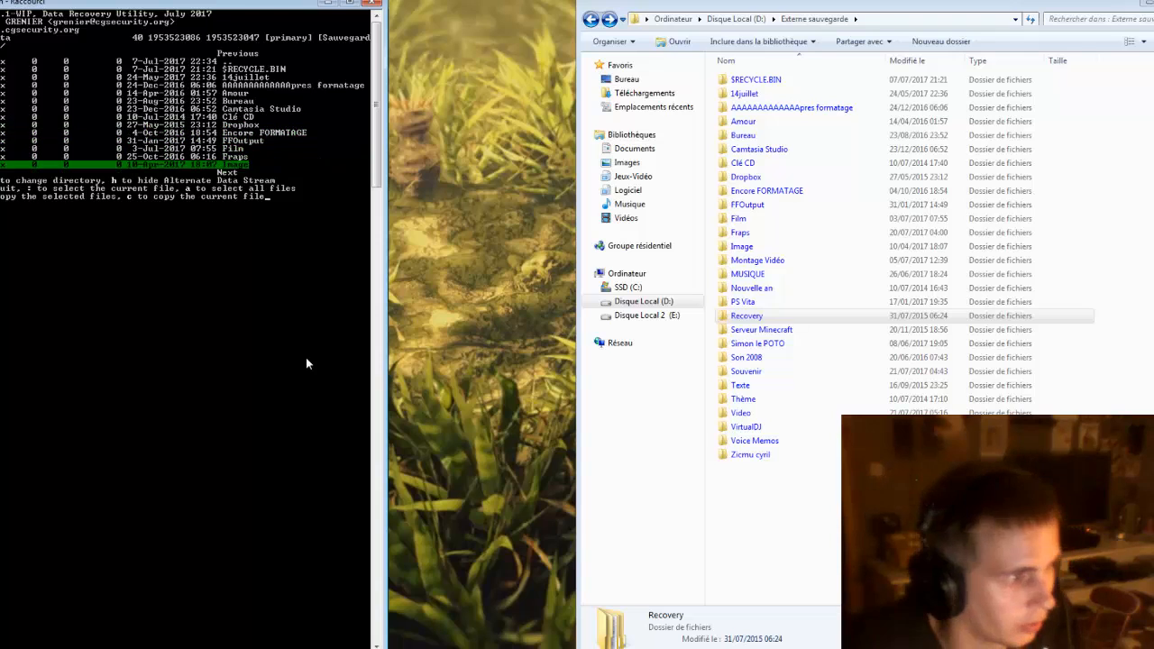
Unmark Image and the folders from MUSIQUE through Zicmu cyril, leaving Ipod, Jeux and the remaining root entries marked.
{"action": "key", "text": "Page_Down"}
{"action": "key", "text": "Page_Down"}
{"action": "key", "text": "Page_Down"}
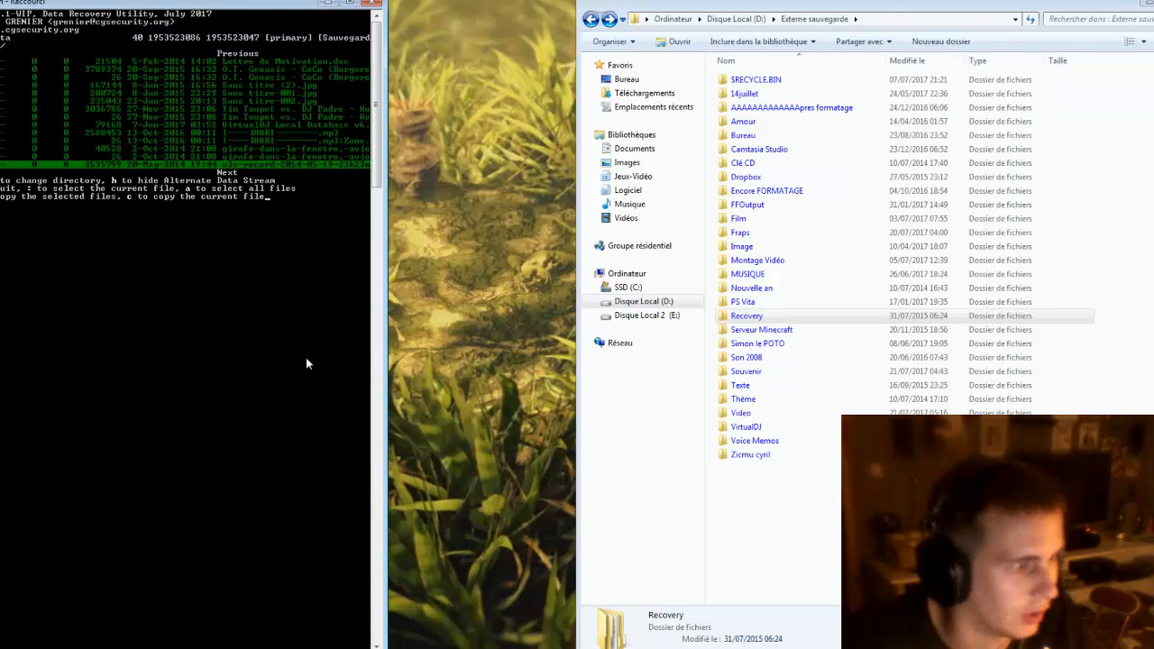
{"action": "key", "text": "Up"}
{"action": "key", "text": "Up"}
{"action": "key", "text": "Up"}
{"action": "key", "text": "Page_Up"}
{"action": "key", "text": "Page_Up"}
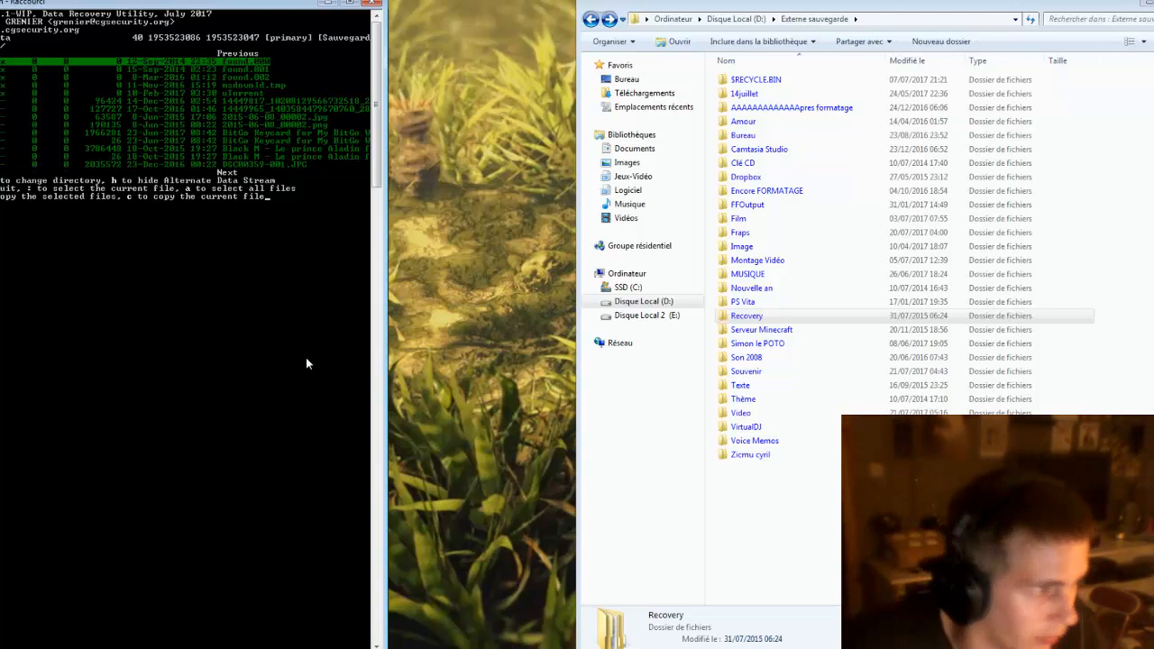
{"action": "key", "text": "Page_Up"}
{"action": "key", "text": "Up"}
{"action": "key", "text": "Up"}
{"action": "key", "text": "Down"}
{"action": "key", "text": "Down"}
{"action": "key", "text": "Down"}
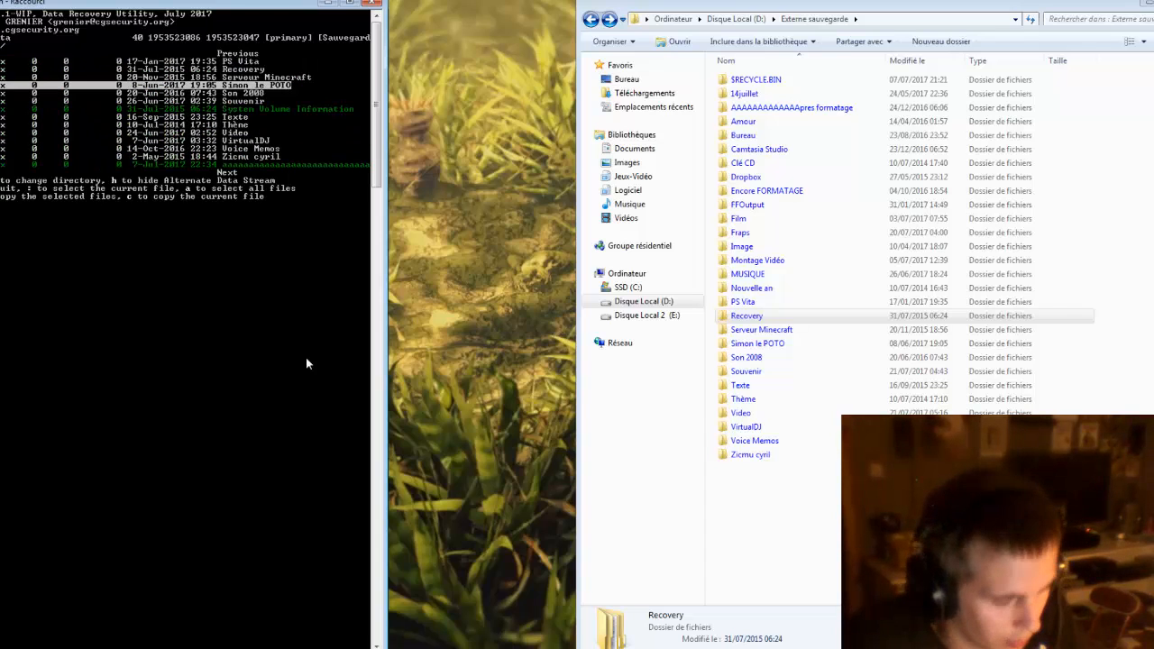
{"action": "key", "text": "Down"}
{"action": "key", "text": "Down"}
{"action": "key", "text": "Down"}
Check the marks on Ipod and Jeux in the root directory and copy all marked entries to Externe sauvegarde.
{"action": "key", "text": "Page_Up"}
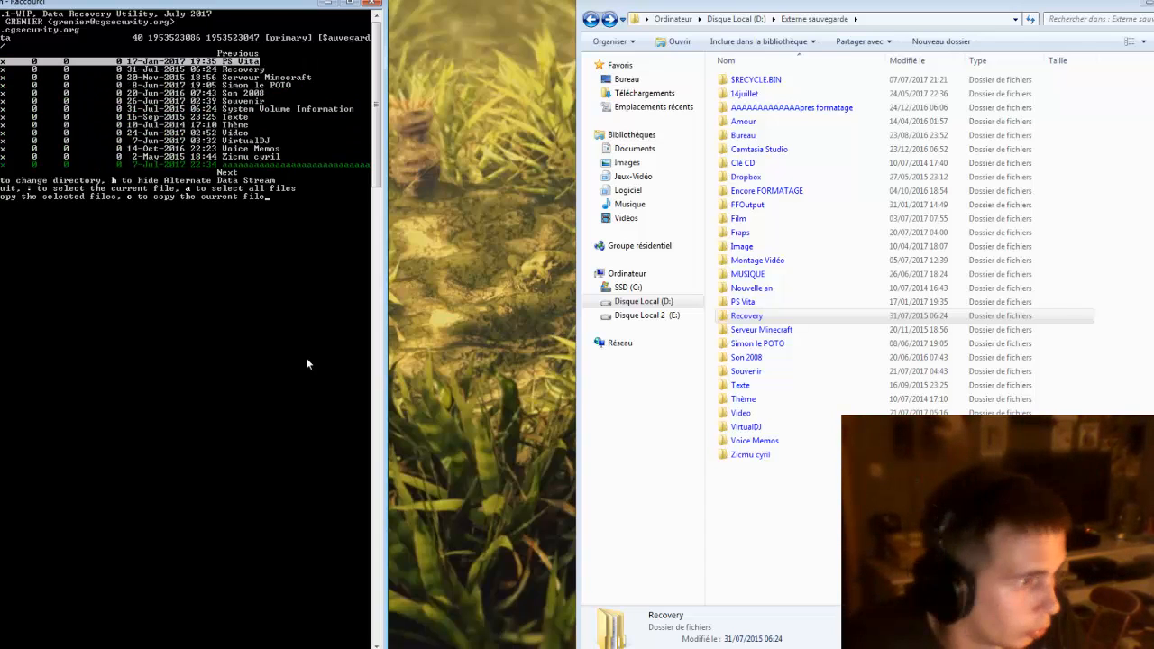
{"action": "key", "text": "Page_Up"}
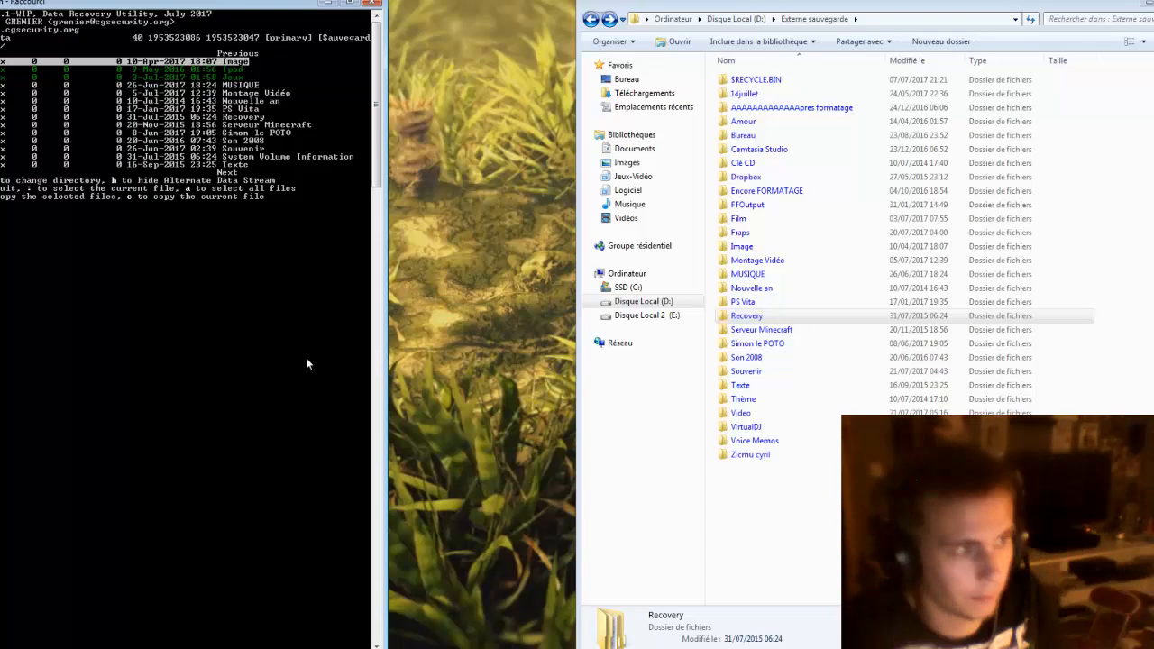
{"action": "key", "text": "shift+c"}
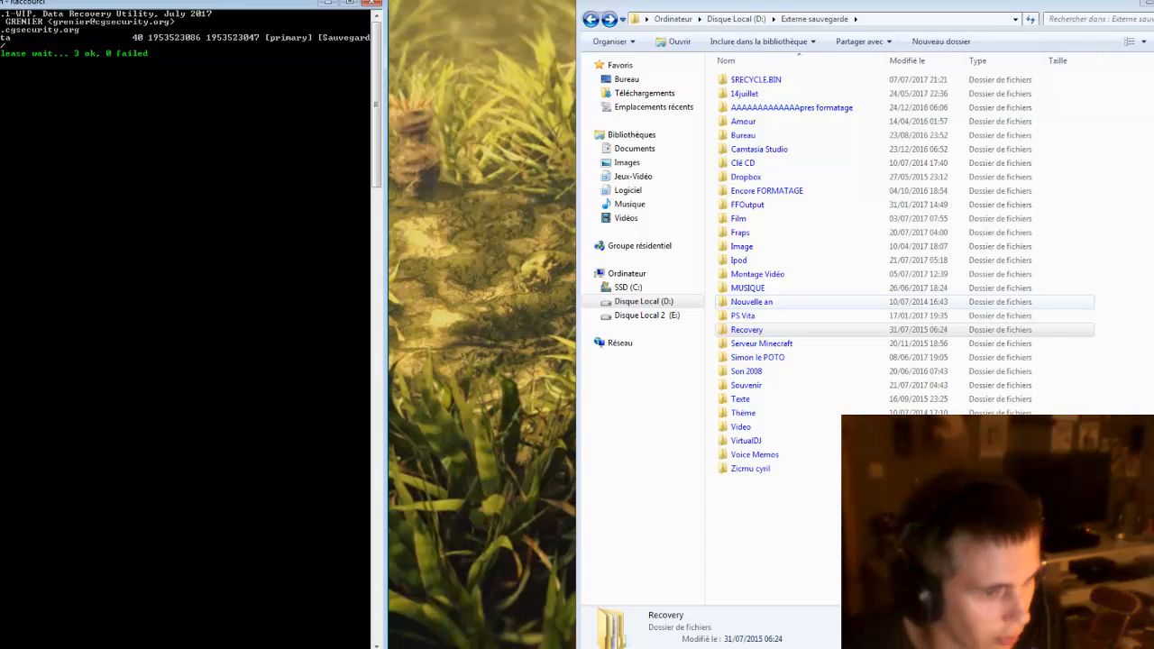
Look into the recovered Recovery folder again in Explorer and delete it from Externe sauvegarde.
{"action": "left_click", "coordinate": [749, 330]}
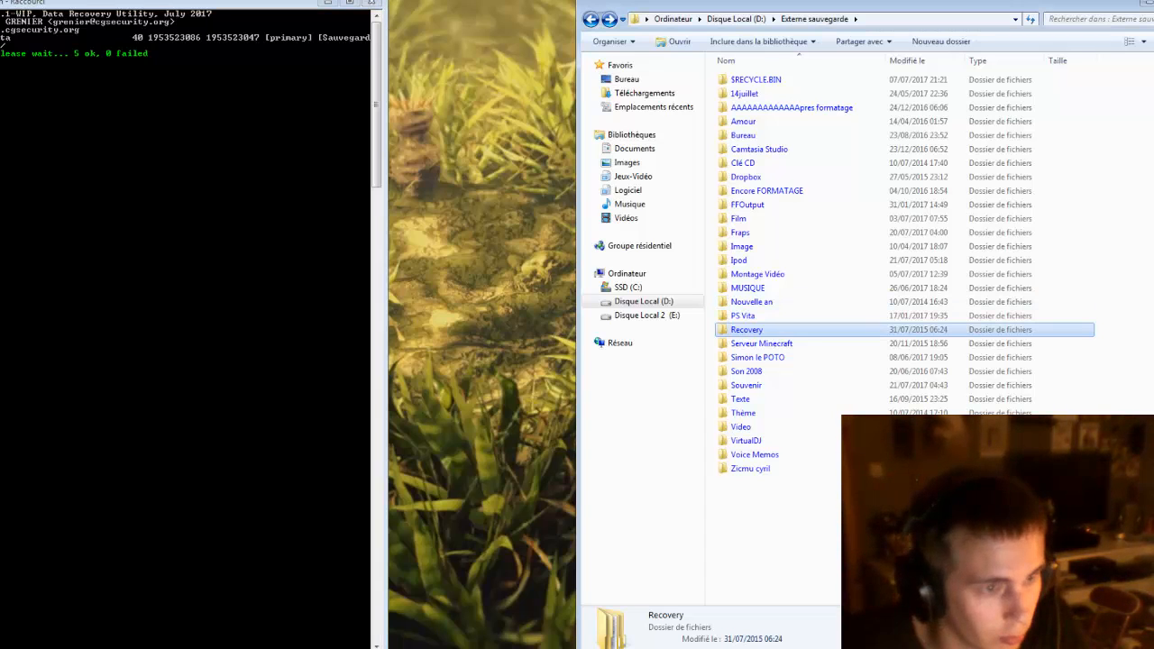
{"action": "left_click", "coordinate": [609, 20]}
{"action": "key", "text": "F5"}
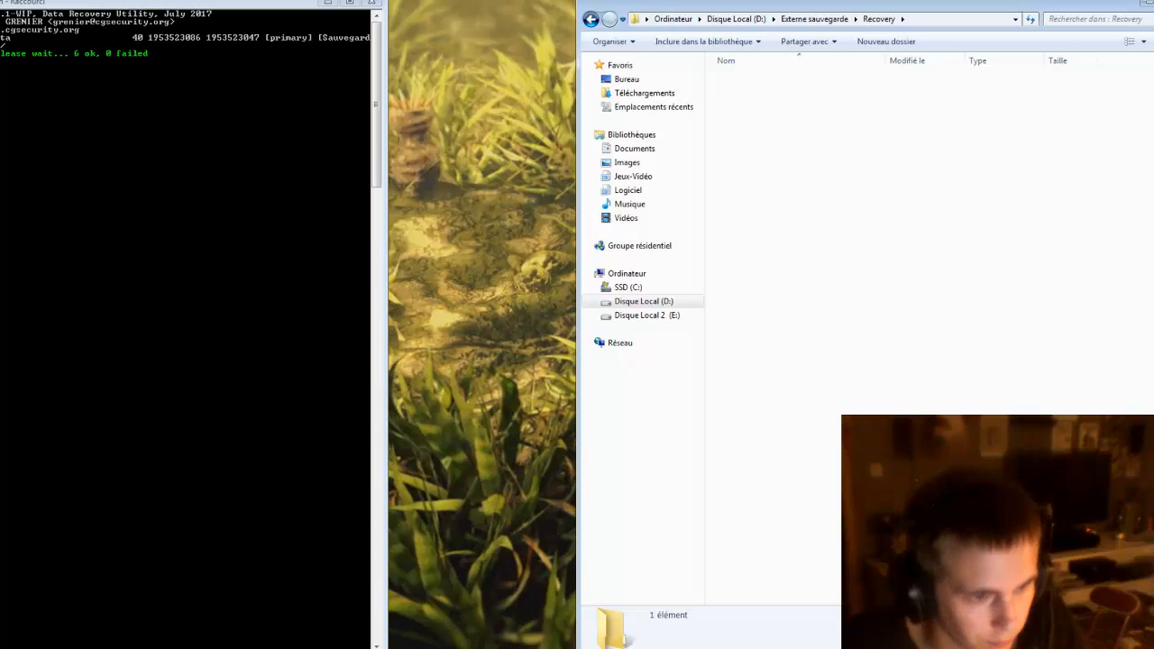
{"action": "key", "text": "BackSpace"}
{"action": "key", "text": "Delete"}
{"action": "key", "text": "Return"}
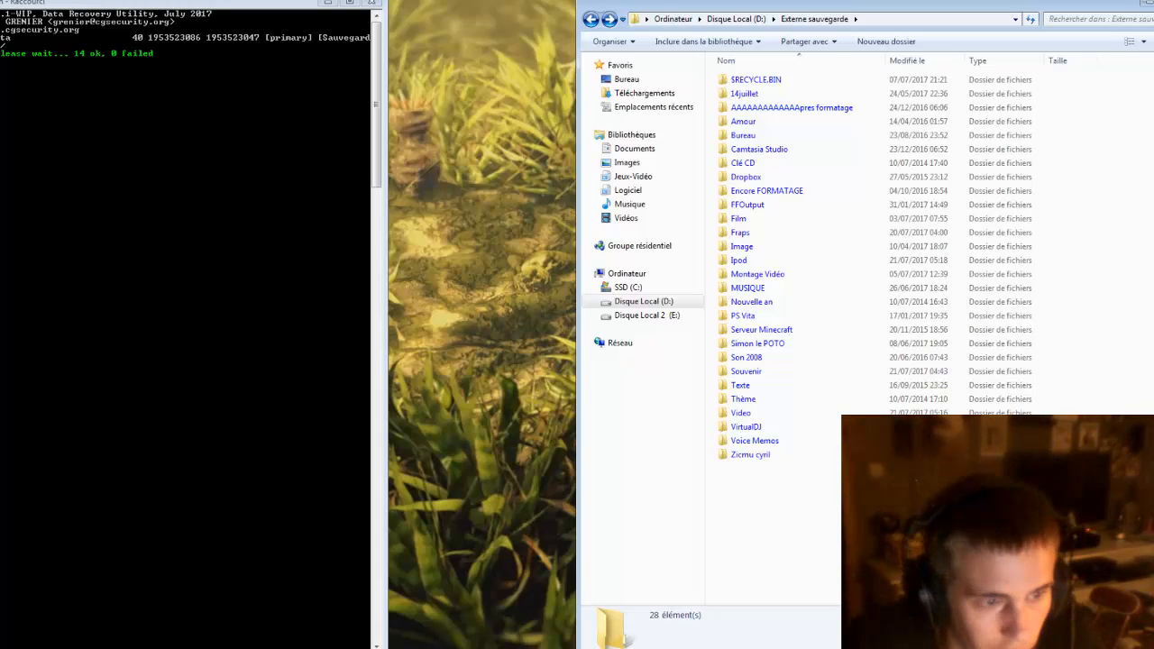
Open the Haut Parler subfolder of the recovered Ipod folder and refresh it to follow the files being copied.
{"action": "double_click", "coordinate": [816, 262]}
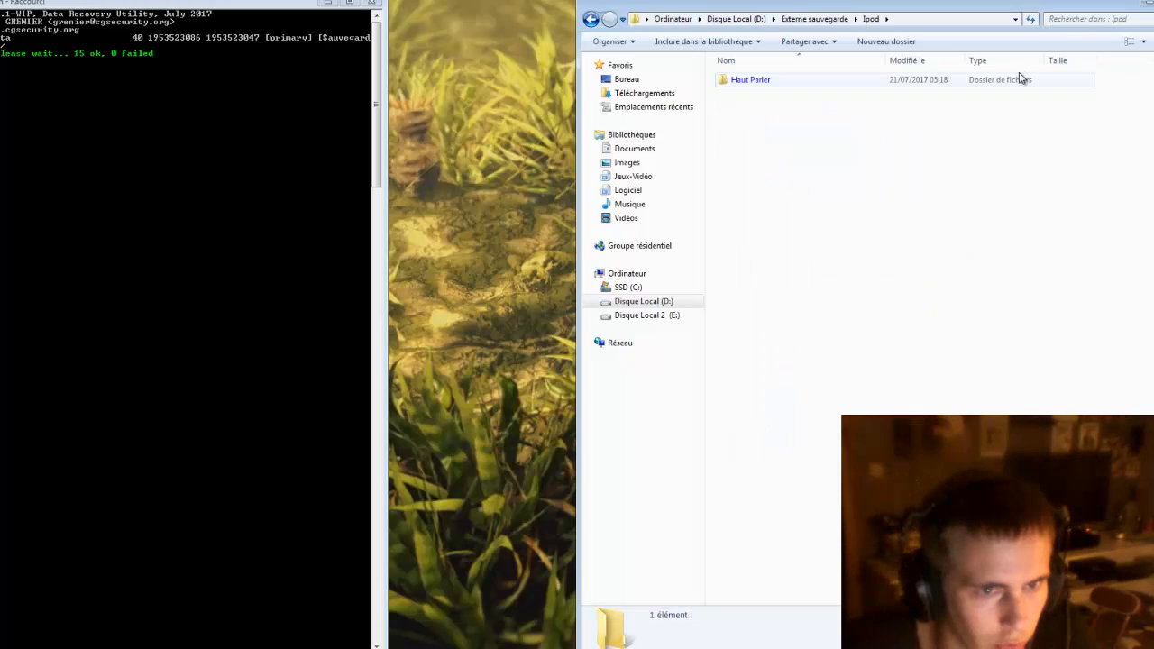
{"action": "double_click", "coordinate": [1024, 81]}
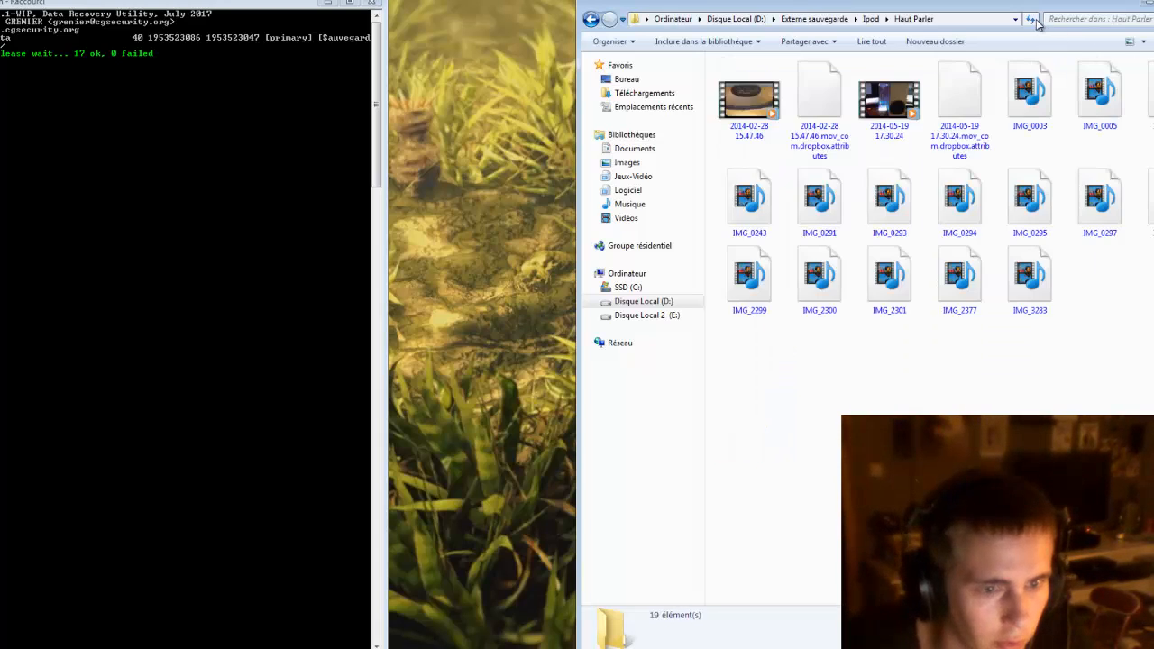
{"action": "left_click", "coordinate": [1034, 20]}
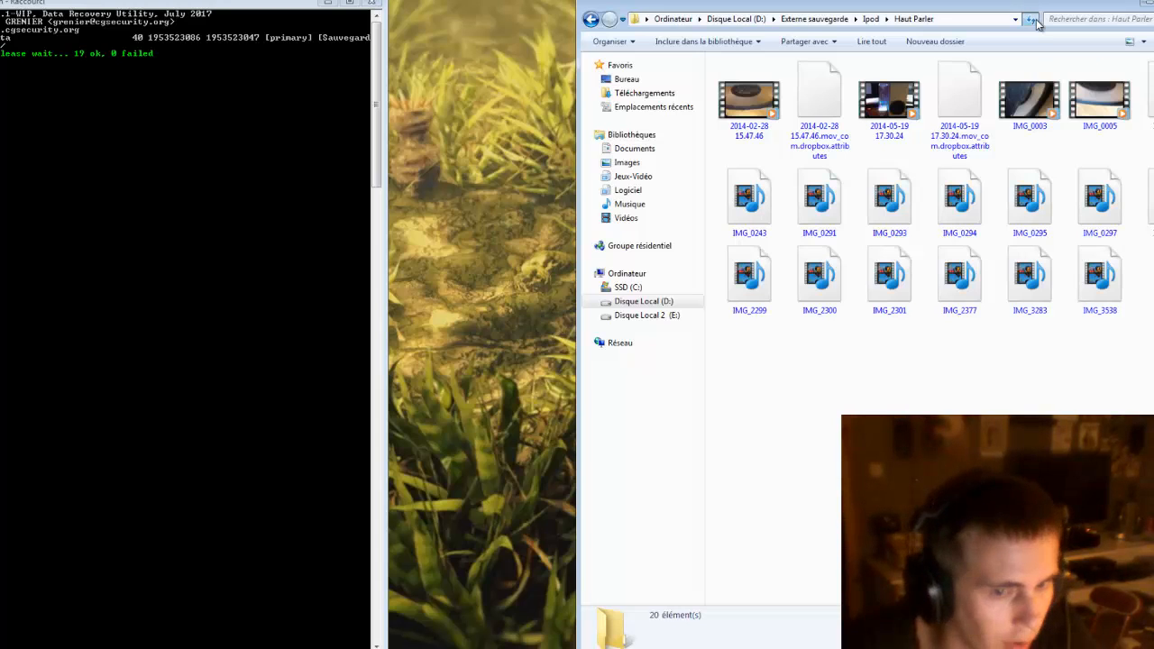
{"action": "left_click", "coordinate": [1034, 20]}
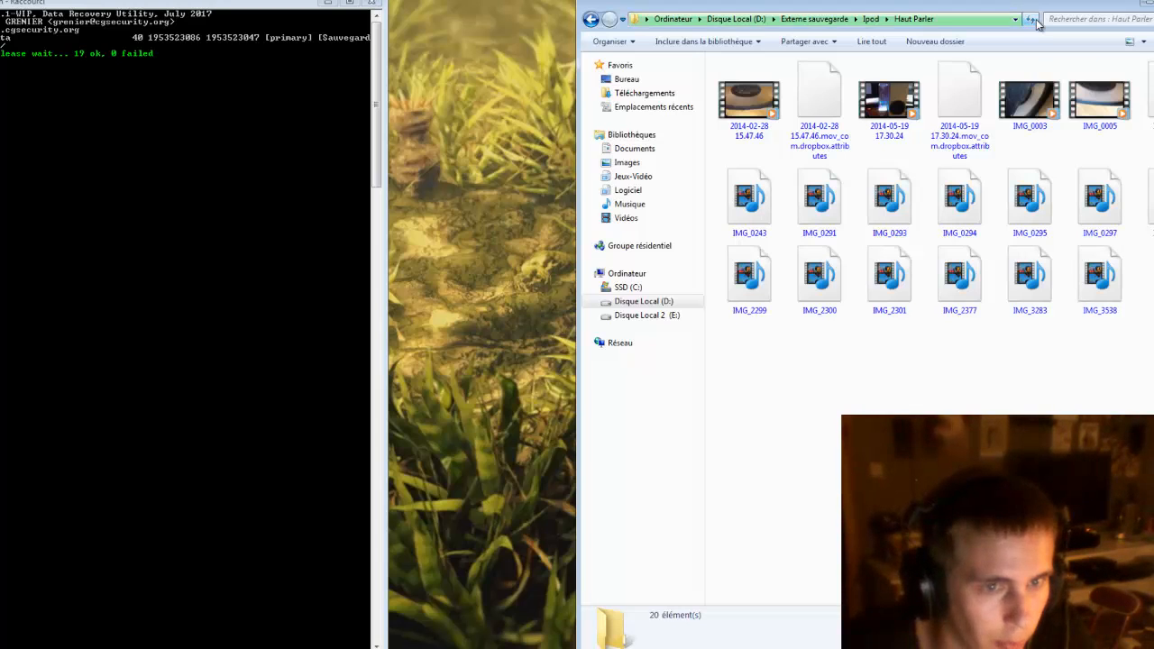
Refresh the Haut Parler folder, go up to the recovered Ipod folder and refresh it to follow the copied files.
{"action": "left_click", "coordinate": [1032, 25]}
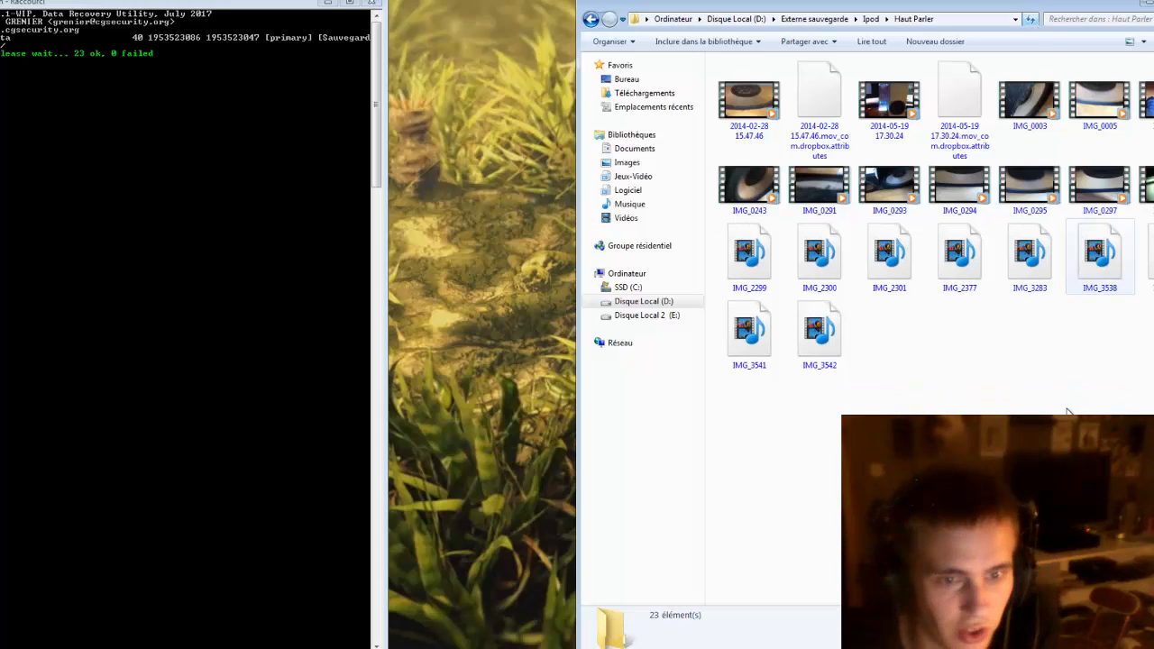
{"action": "key", "text": "BackSpace"}
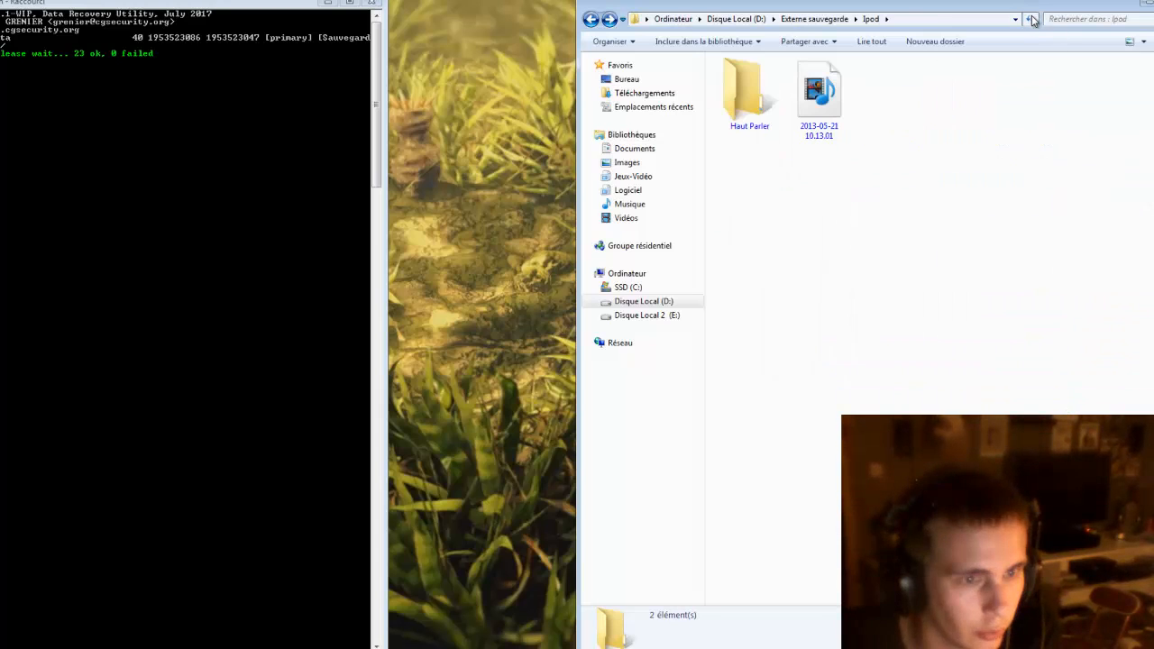
{"action": "left_click", "coordinate": [1031, 19]}
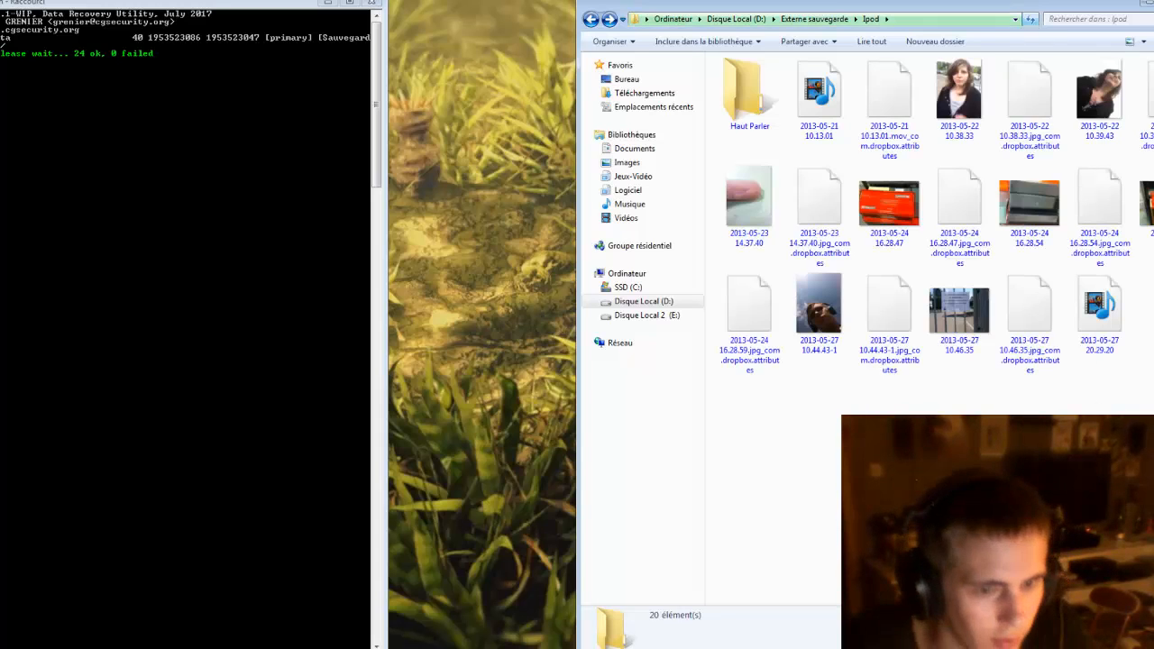
{"action": "left_click", "coordinate": [883, 334]}
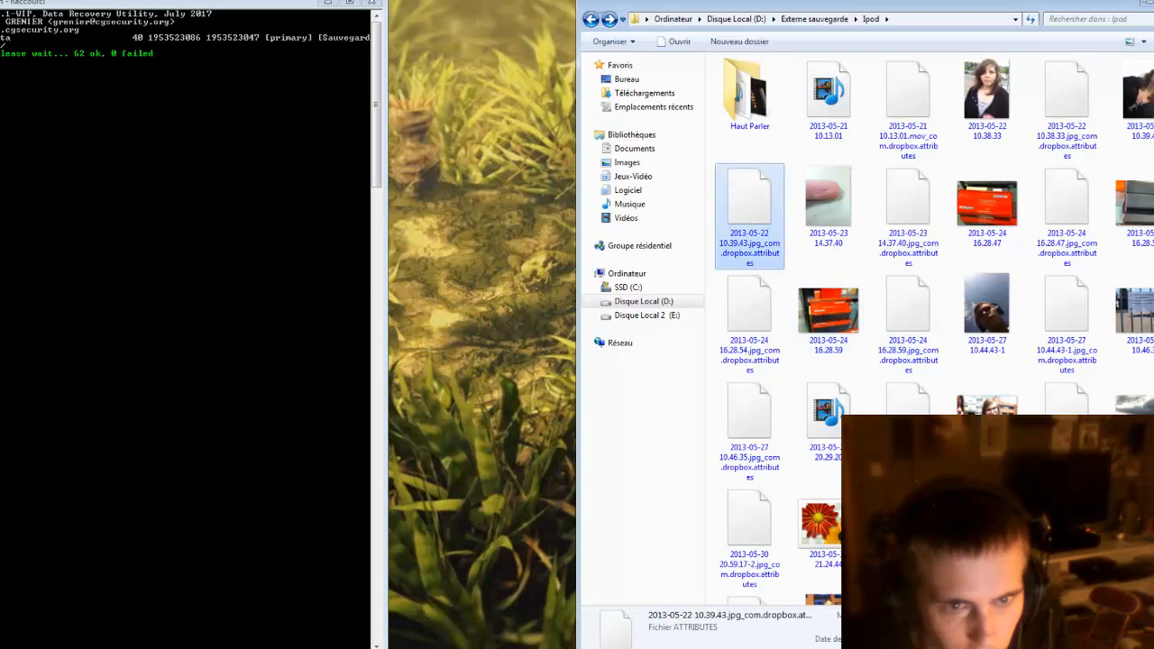
Show the recovered Ipod folder in details view, sort it by Type and look through the ATTRIBUTES files.
{"action": "left_click", "coordinate": [1144, 41]}
{"action": "left_click", "coordinate": [1140, 103]}
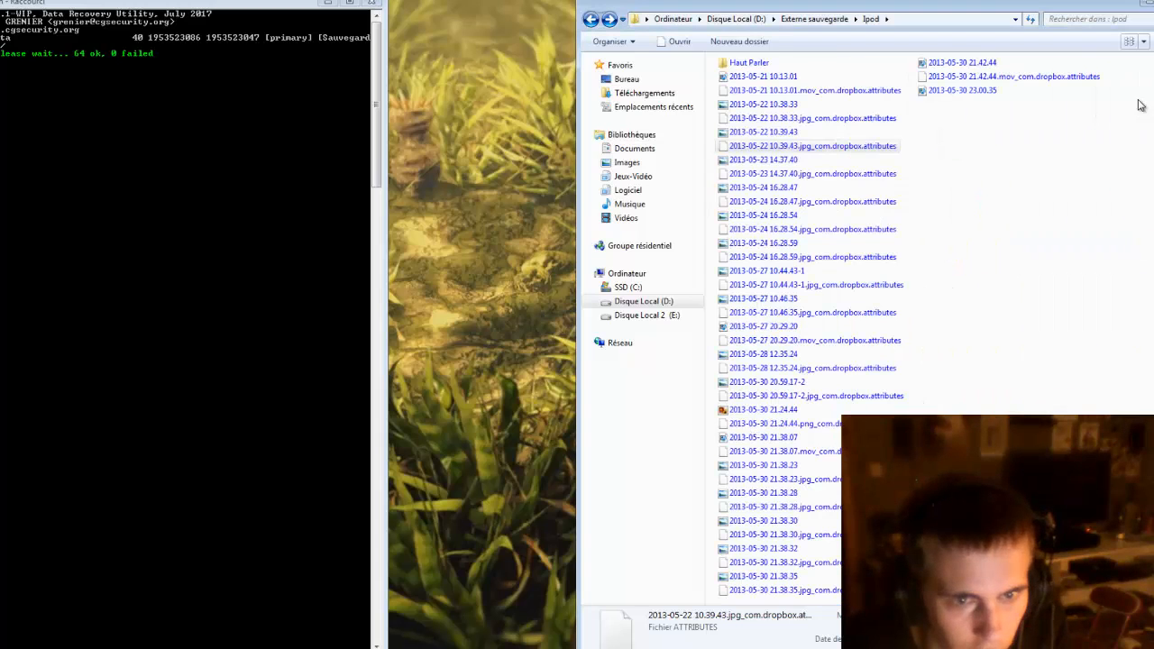
{"action": "left_click", "coordinate": [1144, 41]}
{"action": "left_click", "coordinate": [1149, 116]}
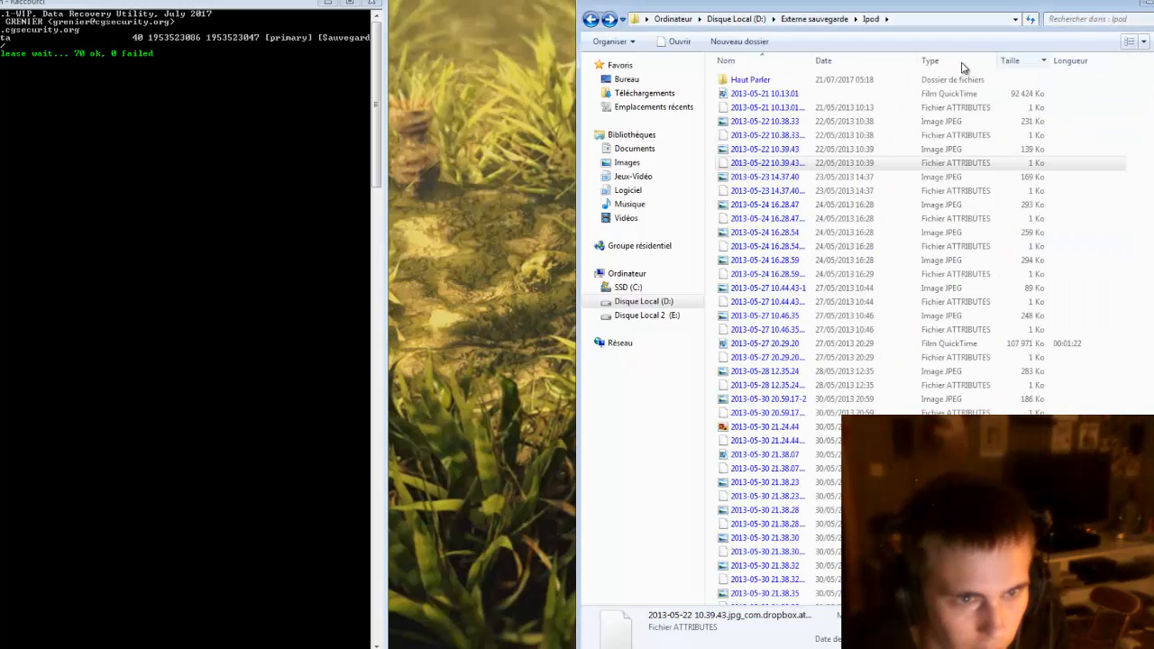
{"action": "left_click", "coordinate": [986, 61]}
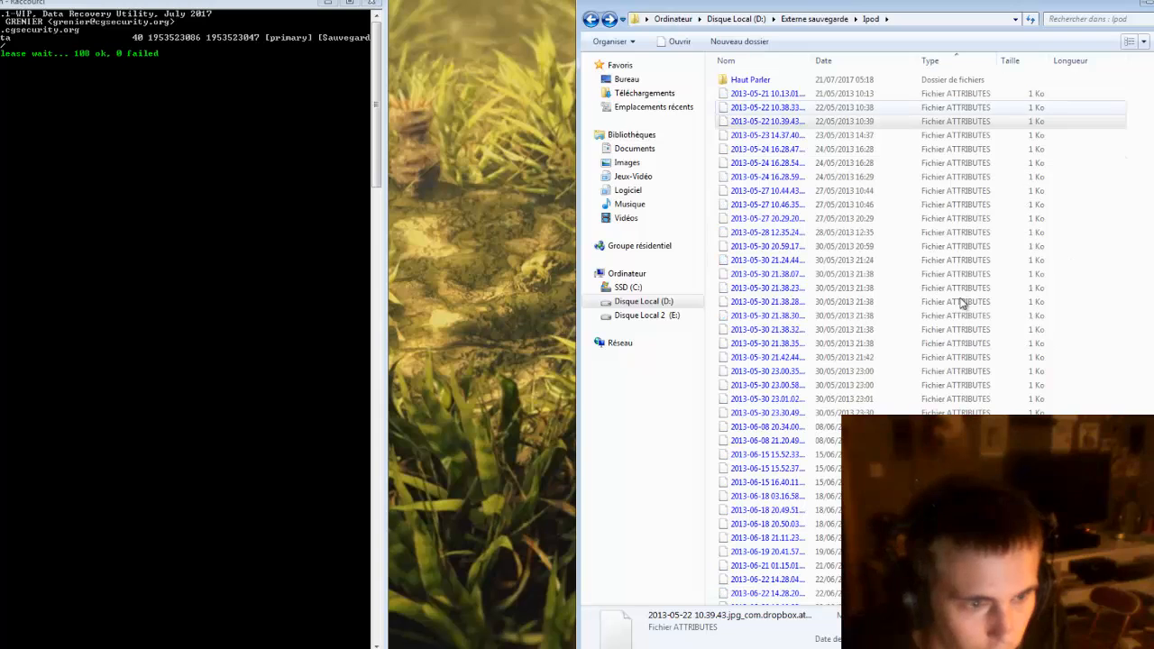
{"action": "left_click", "coordinate": [974, 299]}
{"action": "scroll", "coordinate": [974, 297], "scroll_direction": "down", "scroll_amount": 5}
{"action": "scroll", "coordinate": [973, 292], "scroll_direction": "down", "scroll_amount": 2}
{"action": "left_click", "coordinate": [974, 416]}
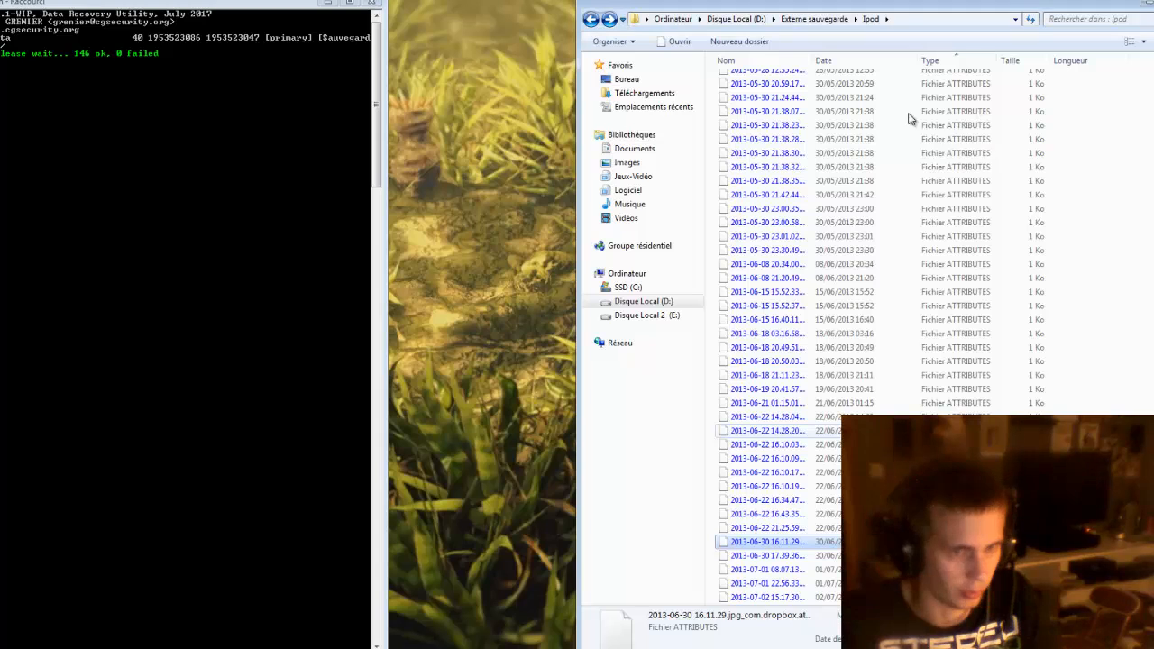
Open Ordinateur in a new Explorer window, check which drives Windows lists, and close that window.
{"action": "key", "text": "super+e"}
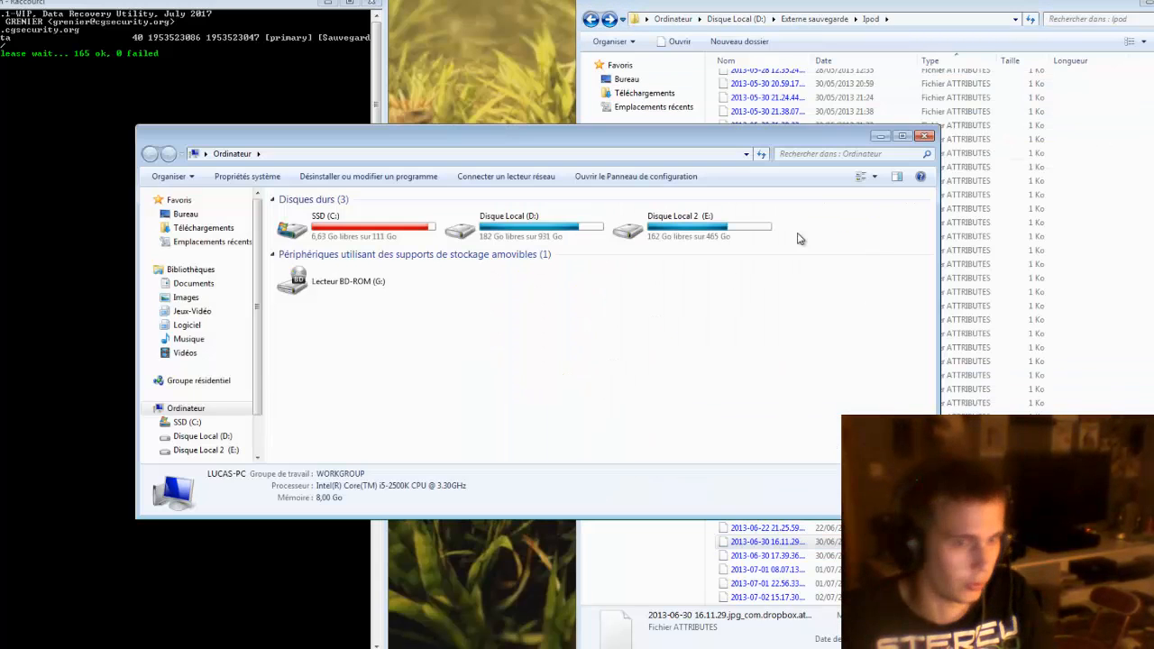
{"action": "right_click", "coordinate": [707, 231]}
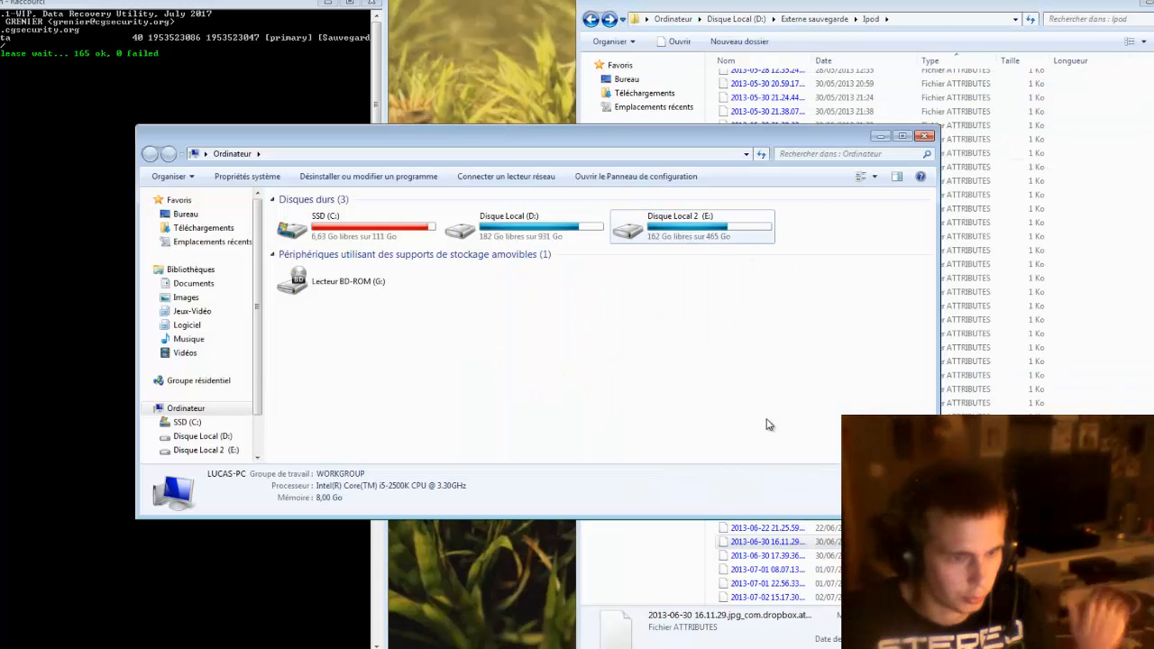
{"action": "left_click", "coordinate": [580, 426]}
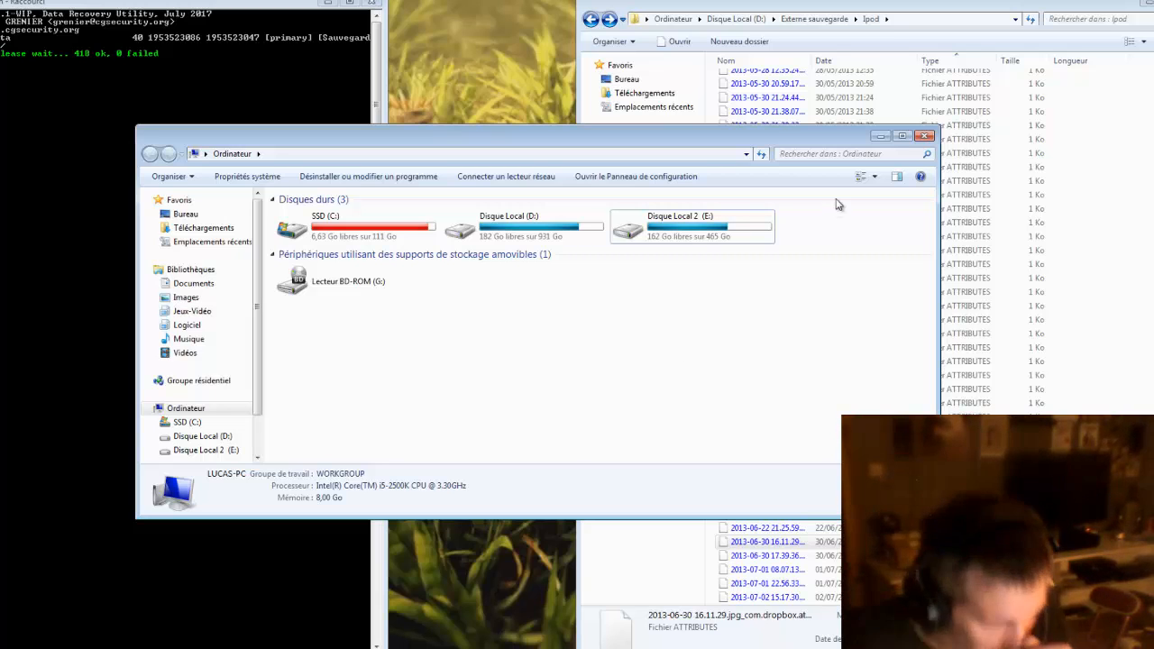
{"action": "left_click", "coordinate": [931, 138]}
Open Gestion des disques in a maximized Computer Management window and check TestDisk's copy progress while the disk information loads.
{"action": "left_click", "coordinate": [2, 648]}
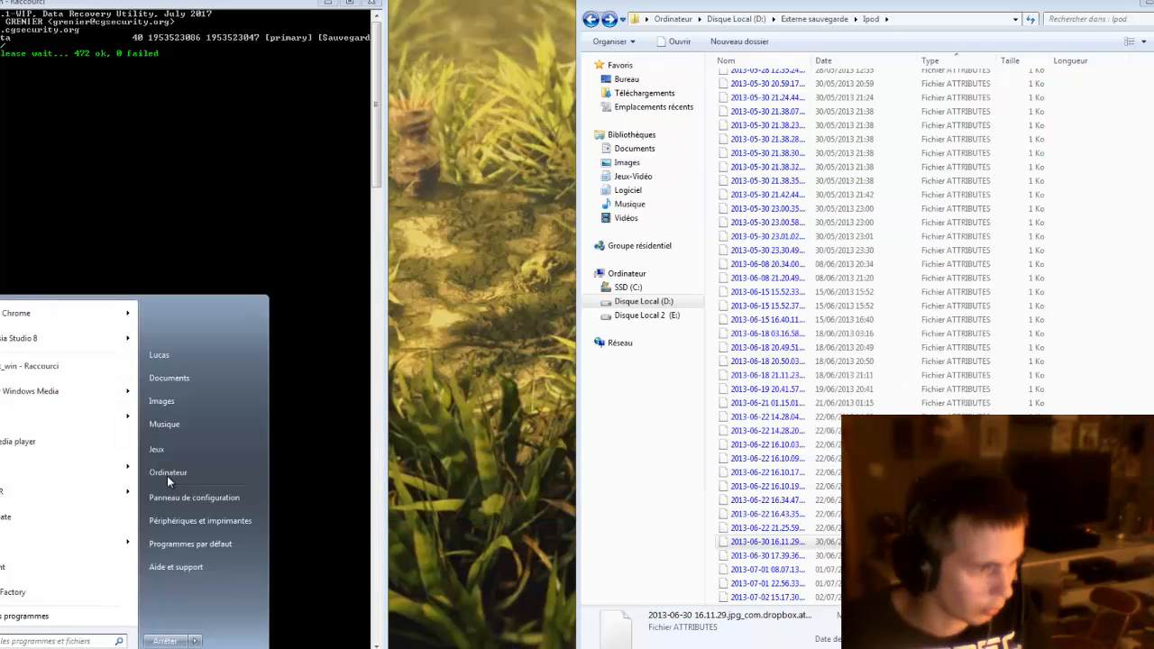
{"action": "right_click", "coordinate": [168, 475]}
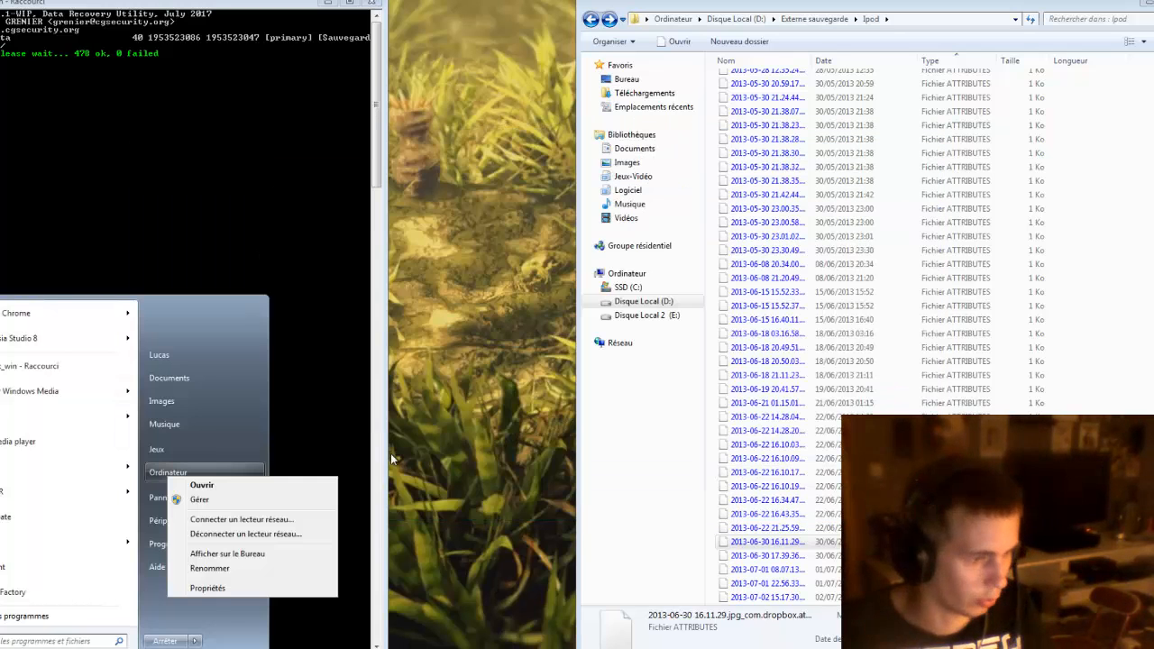
{"action": "key", "text": "Escape"}
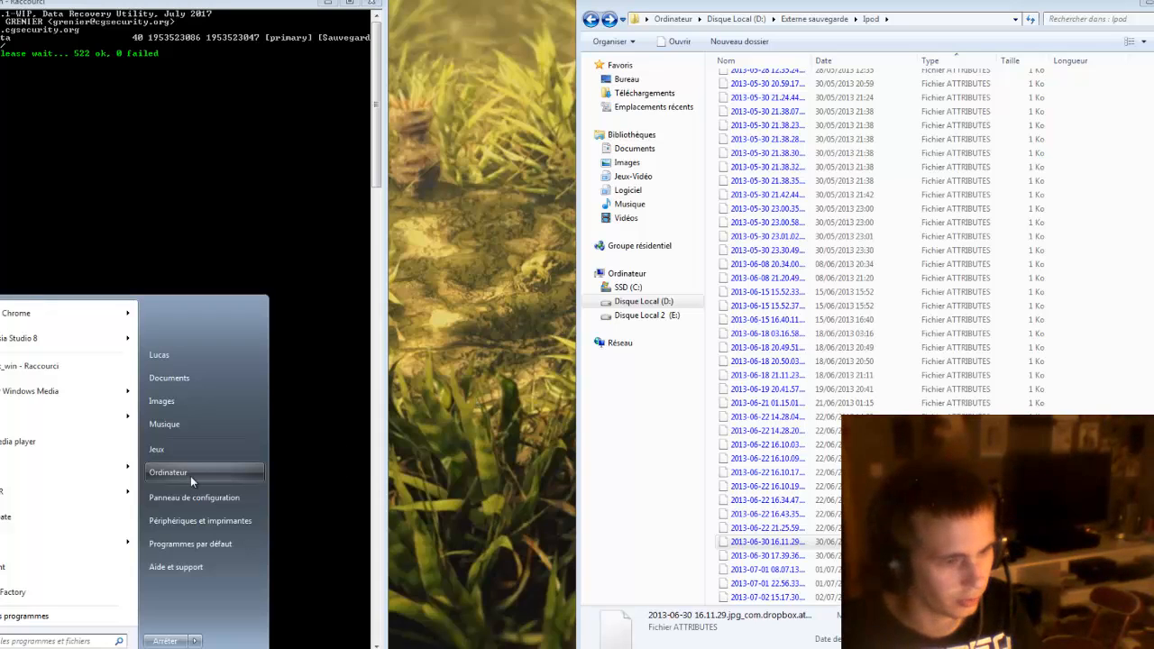
{"action": "left_click", "coordinate": [408, 446]}
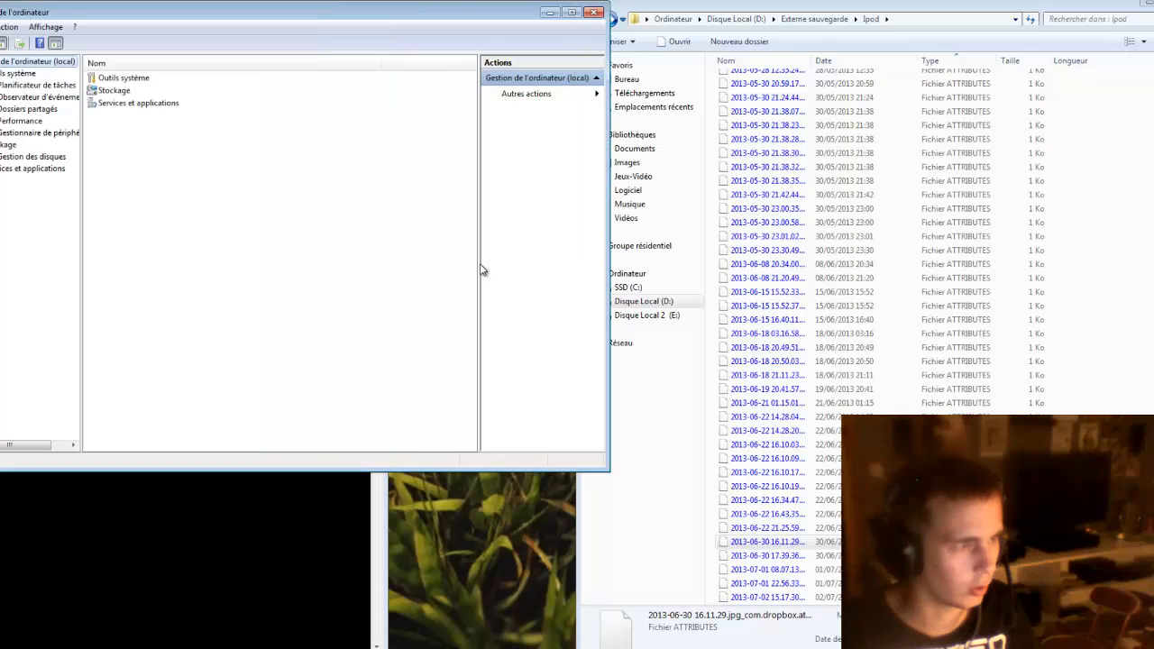
{"action": "key", "text": "s"}
{"action": "key", "text": "Down"}
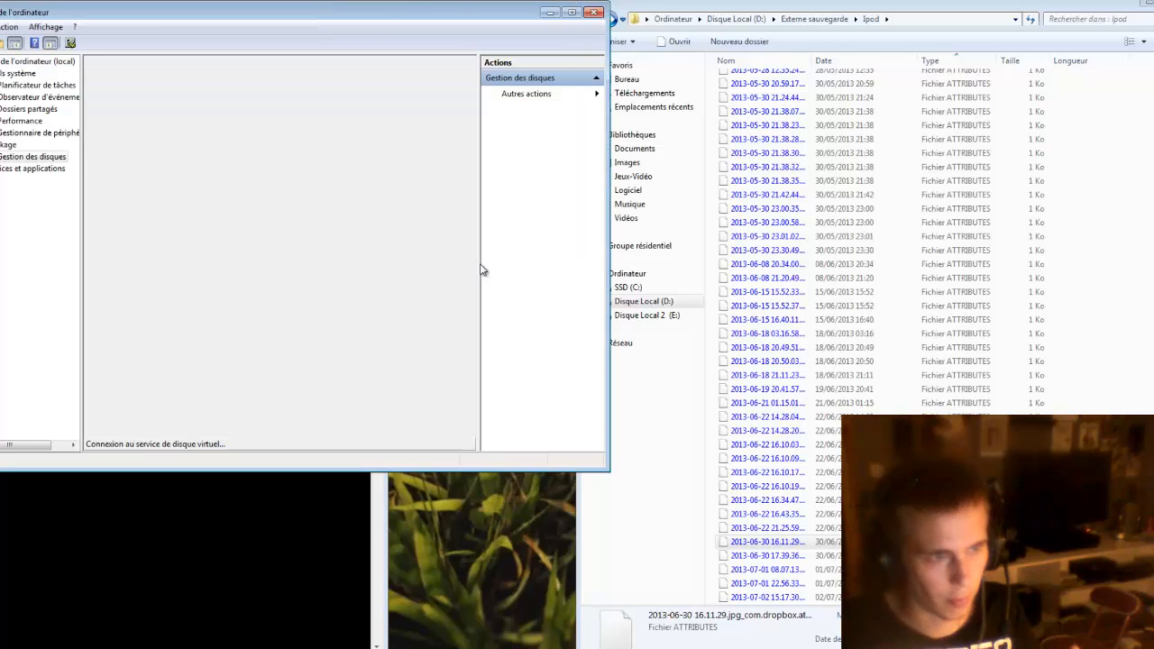
{"action": "key", "text": "super+Up"}
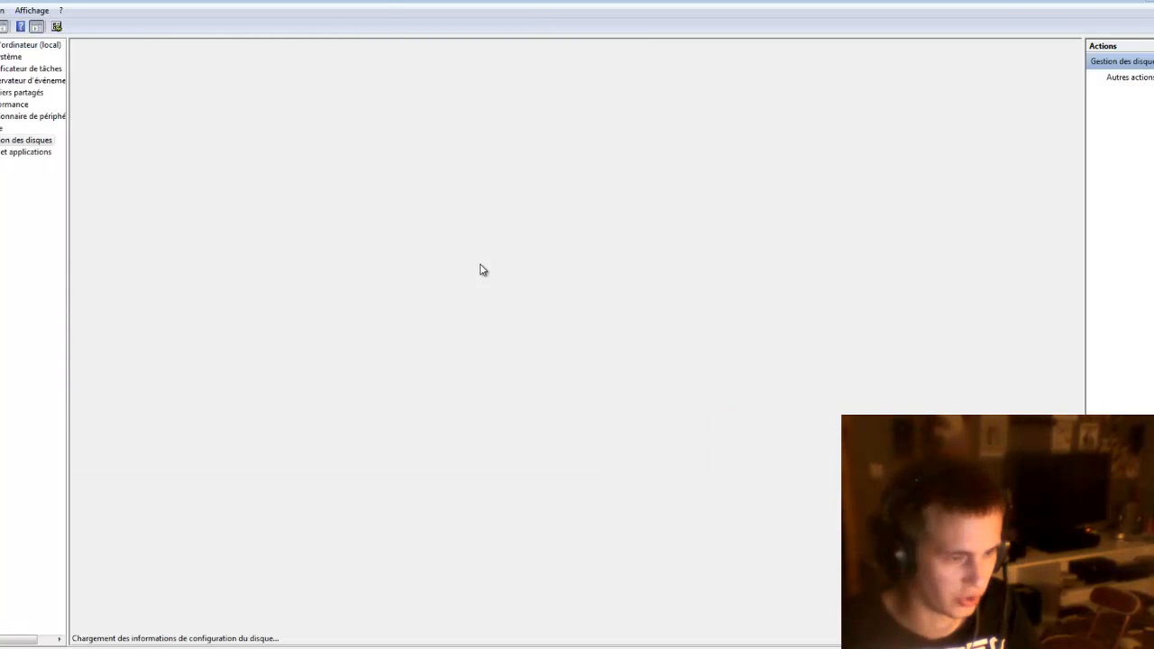
{"action": "key", "text": "alt+Tab"}
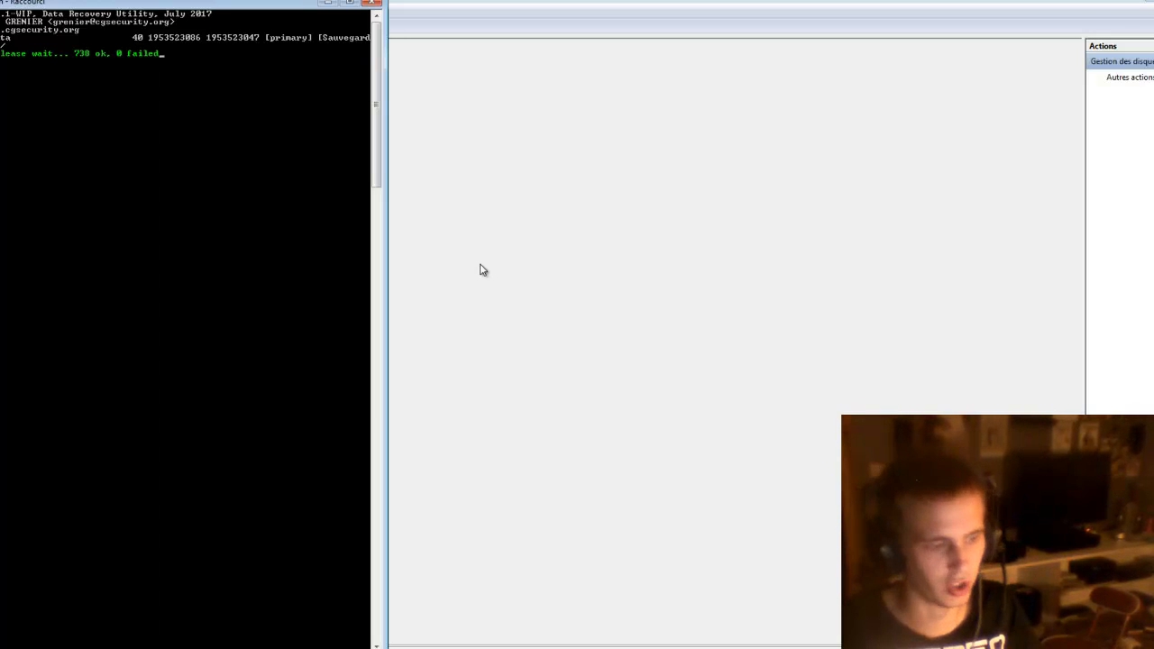
{"action": "key", "text": "alt+Tab"}
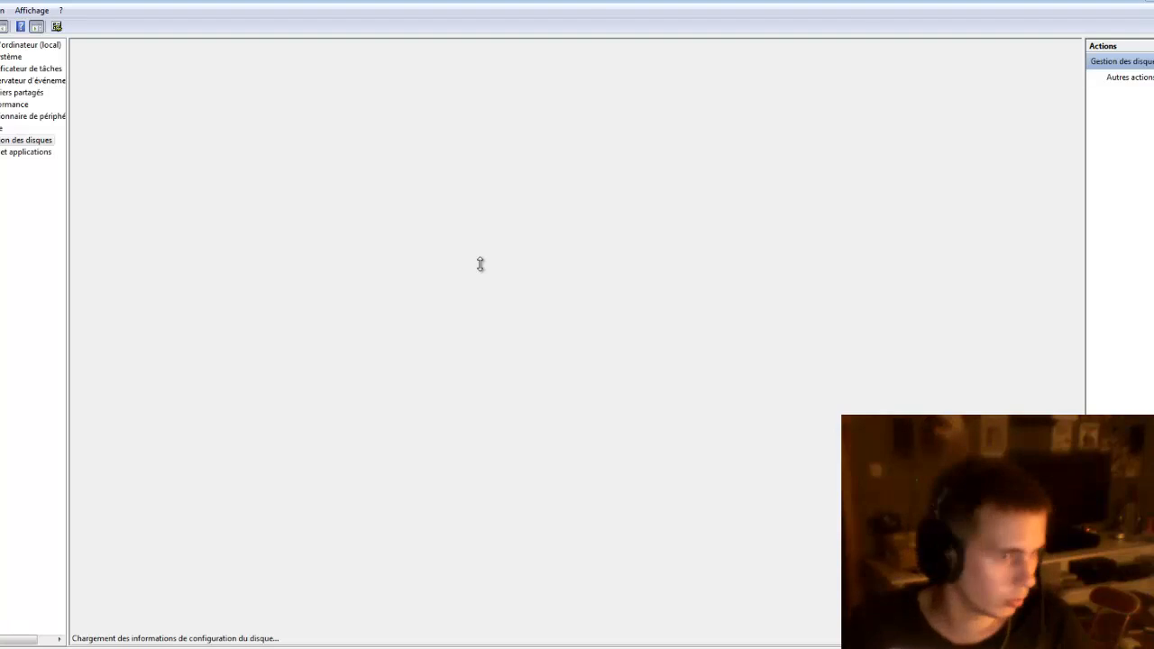